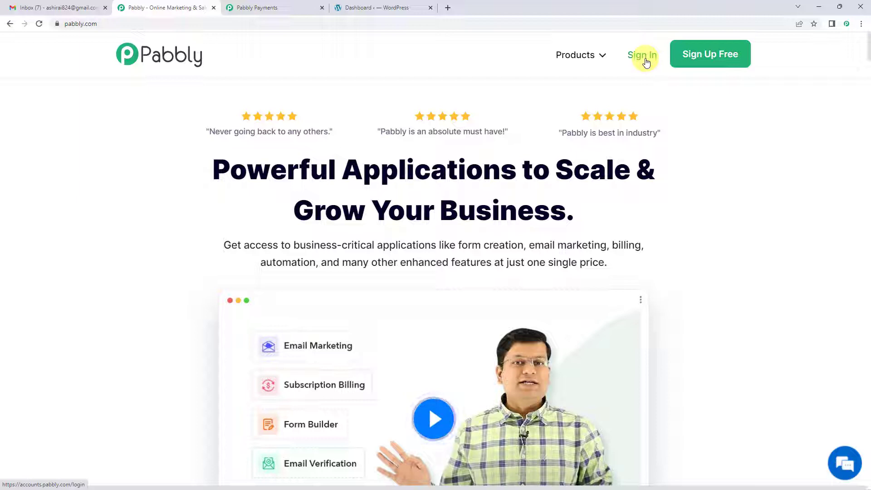
# - Sign in to Pabbly, open Pabbly Connect and create a workflow named "Pabbly Subscription Billing To WooCommerce"
pyautogui.click(646, 59)
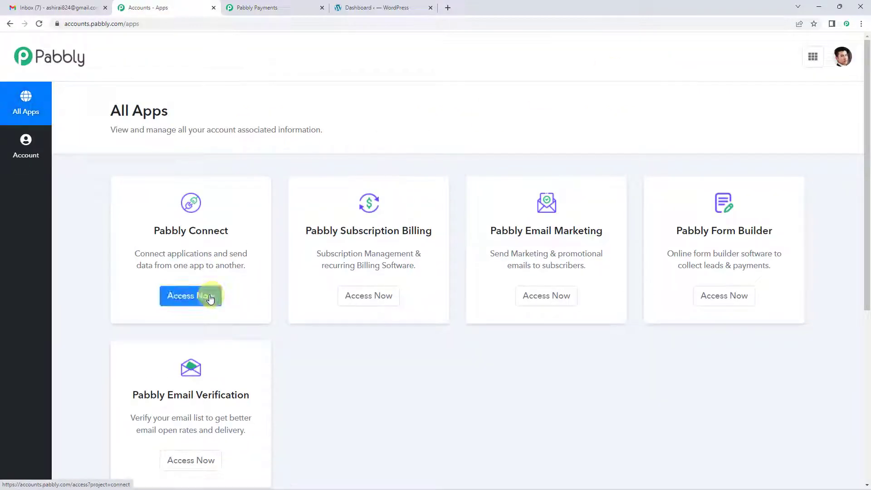
pyautogui.click(209, 297)
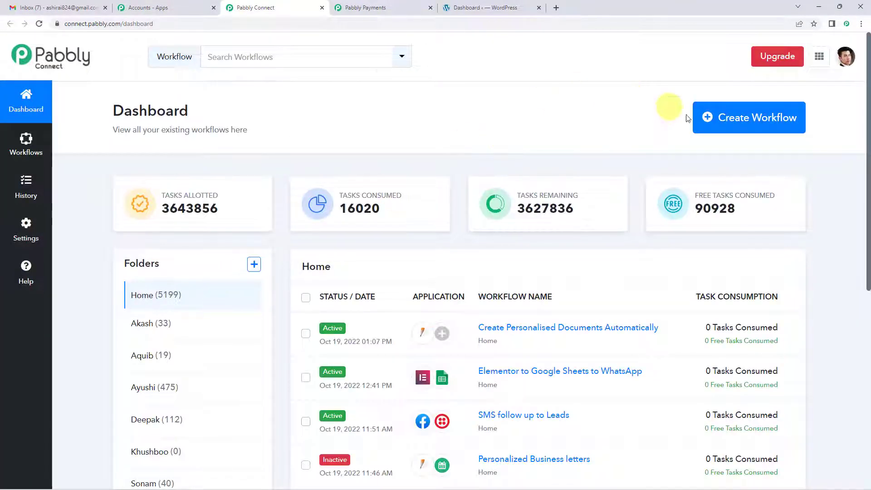
pyautogui.click(703, 118)
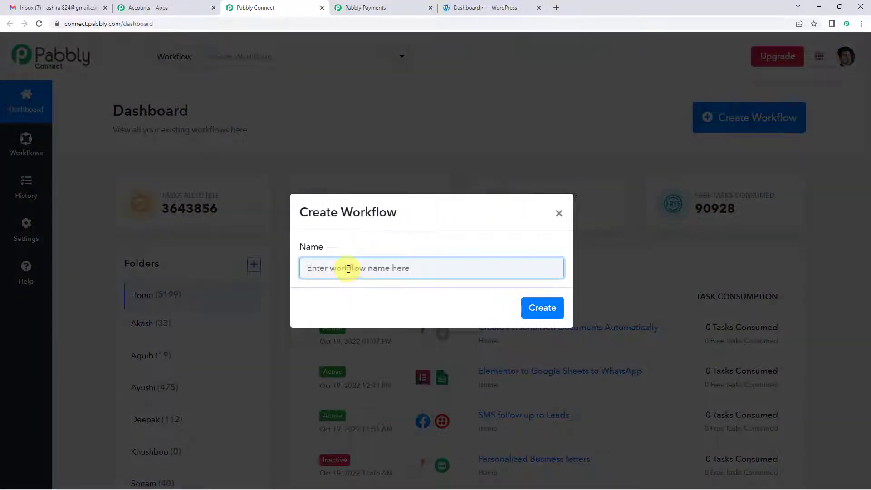
pyautogui.write('P')
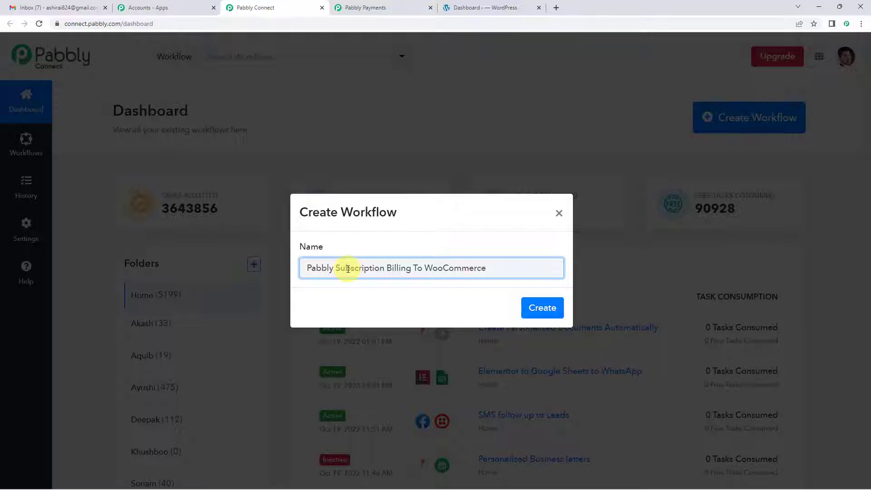
pyautogui.click(536, 306)
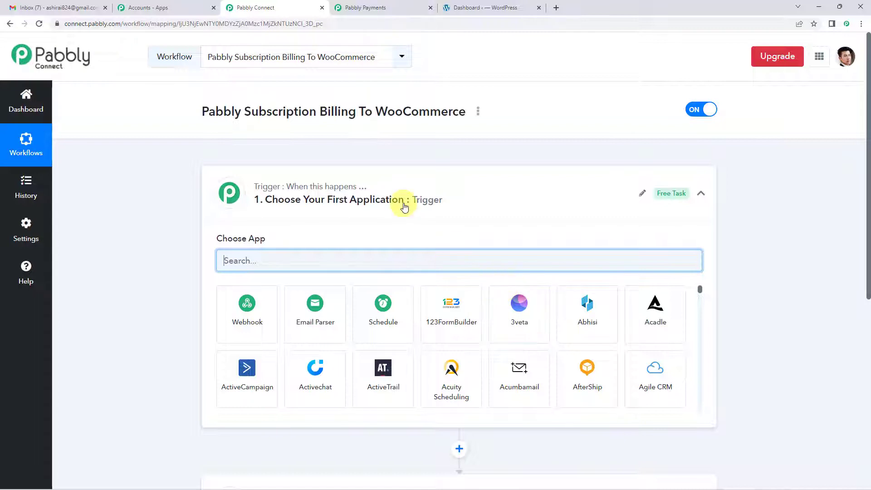
# - Find Pabbly Subscription Billing among the available apps and choose it as the workflow's trigger application
pyautogui.click(404, 207)
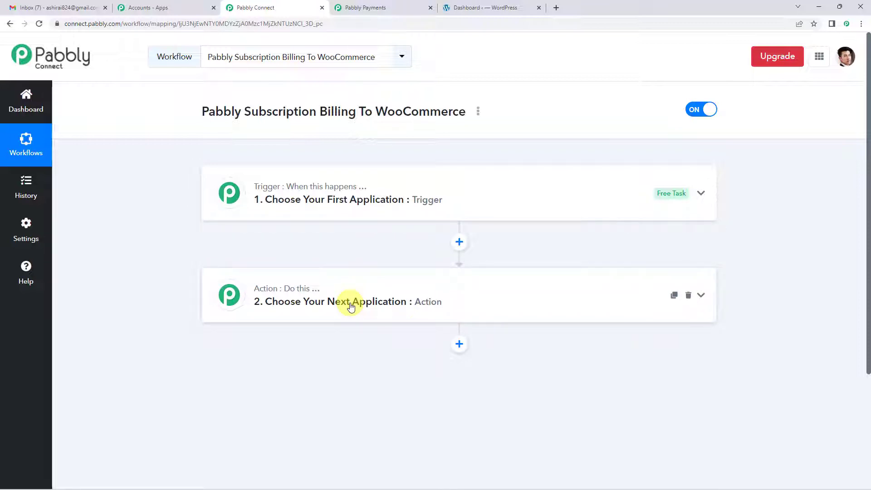
pyautogui.click(390, 201)
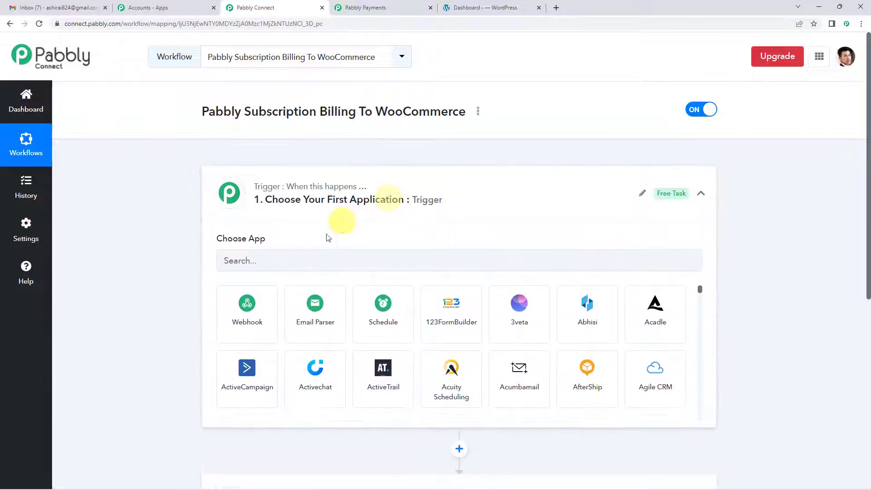
pyautogui.scroll(-1, 318, 227)
pyautogui.click(275, 213)
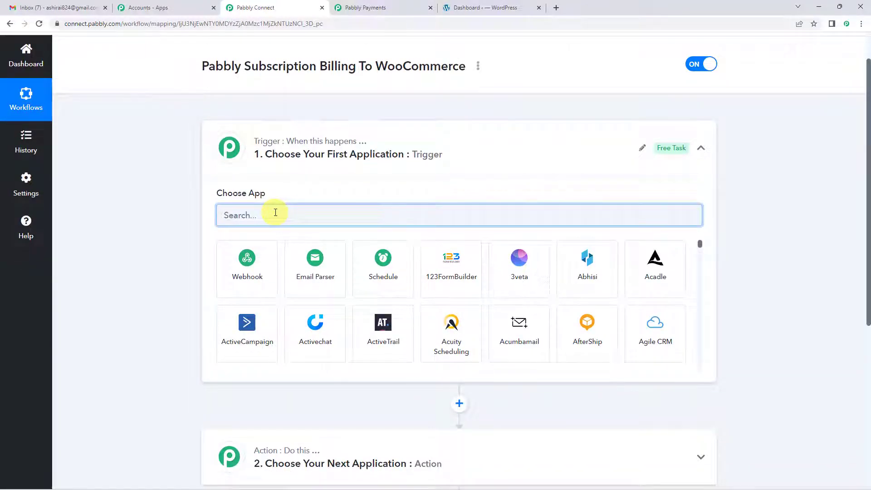
pyautogui.write('pabbl')
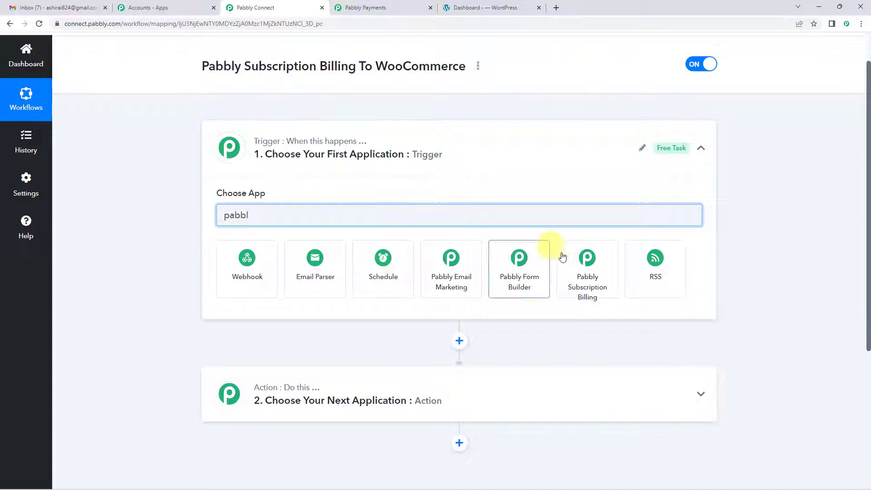
pyautogui.click(584, 276)
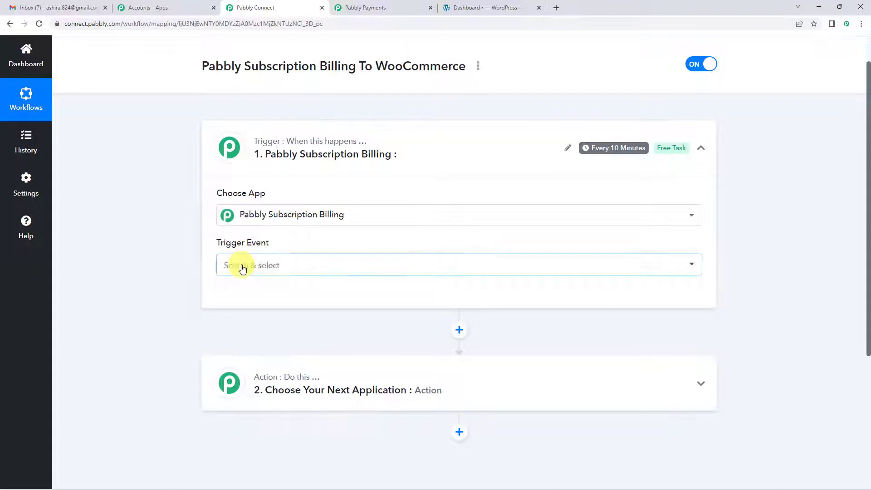
# - Set the trigger event to New Subscription and copy the trigger's webhook URL
pyautogui.click(241, 266)
pyautogui.scroll(-1, 295, 277)
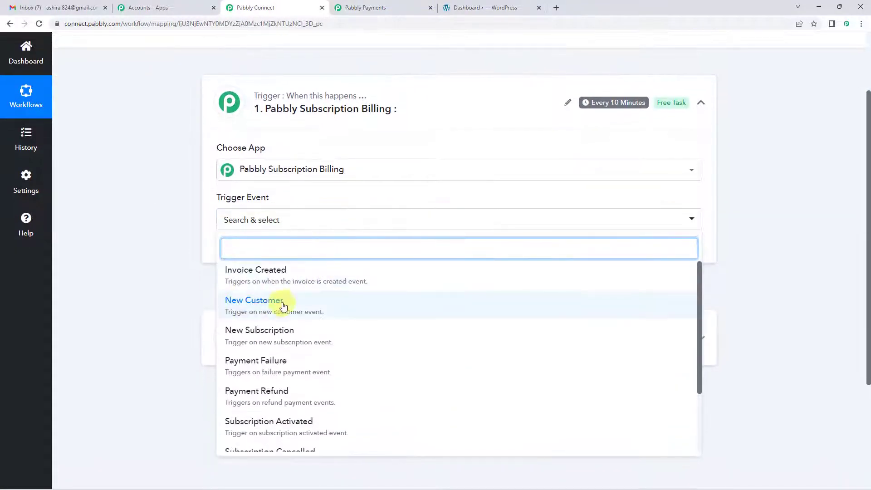
pyautogui.scroll(-1, 273, 317)
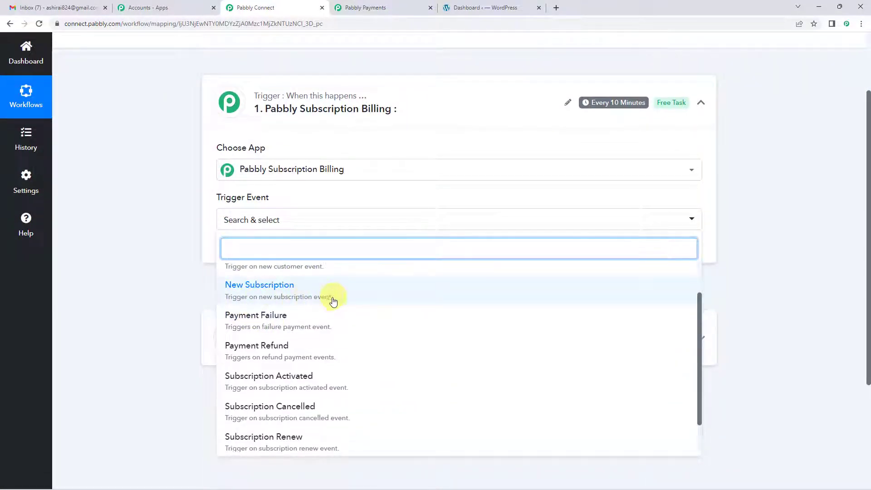
pyautogui.click(301, 299)
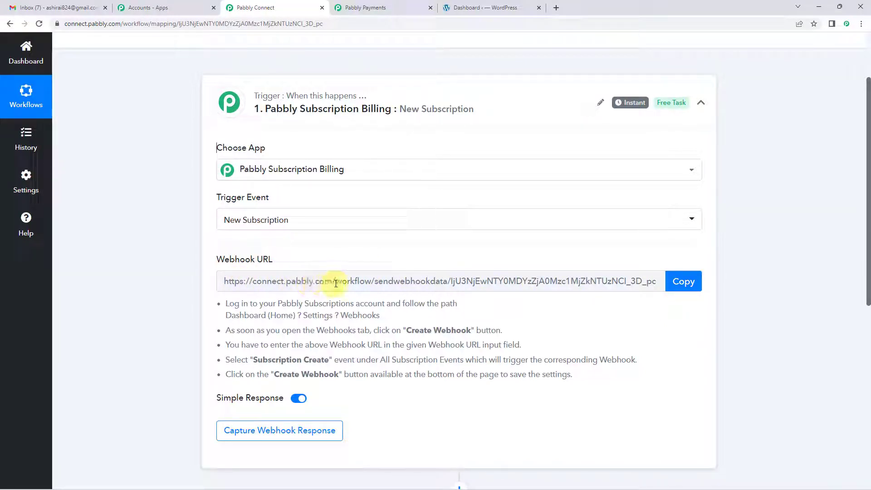
pyautogui.click(685, 283)
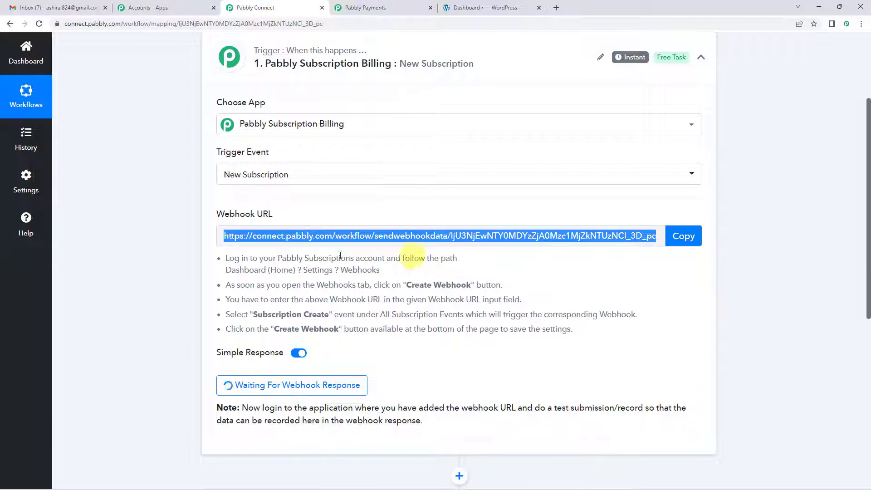
# - Switch to Pabbly Subscription Billing and open the Webhooks page in its settings
pyautogui.click(420, 7)
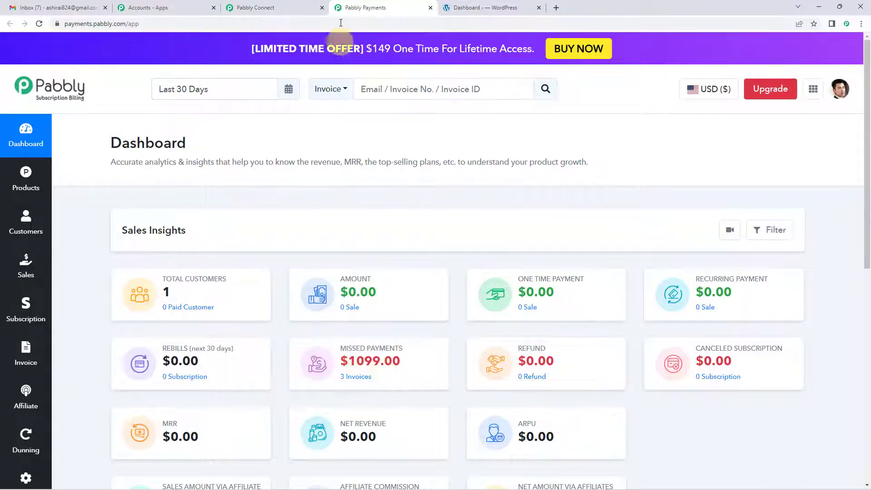
pyautogui.click(272, 6)
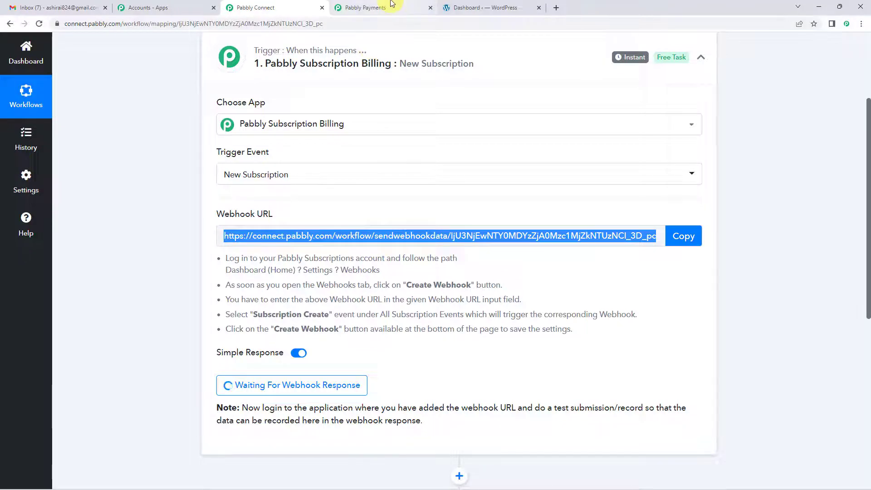
pyautogui.click(361, 8)
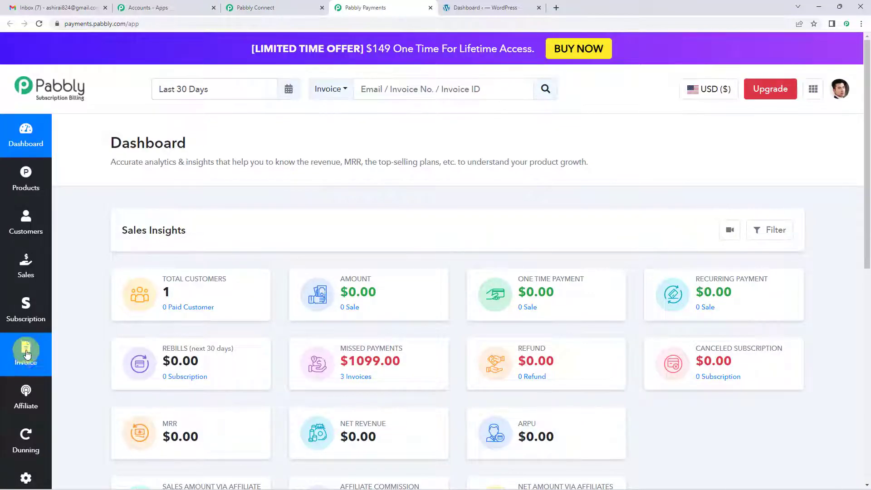
pyautogui.scroll(-1, 26, 354)
pyautogui.scroll(-1, 26, 353)
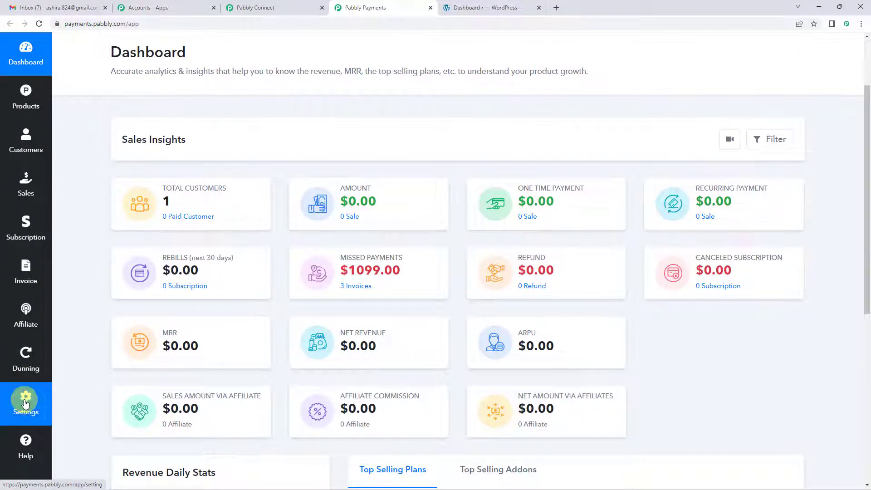
pyautogui.click(25, 403)
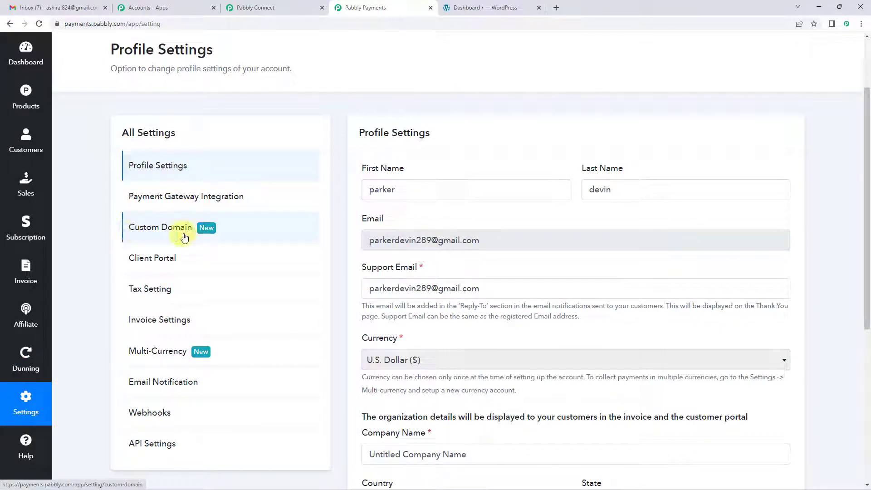
pyautogui.scroll(-1, 159, 303)
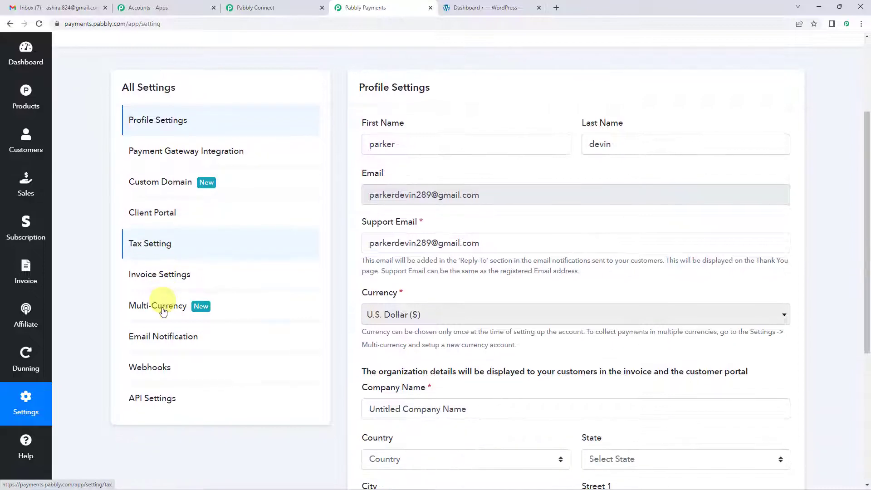
pyautogui.click(145, 370)
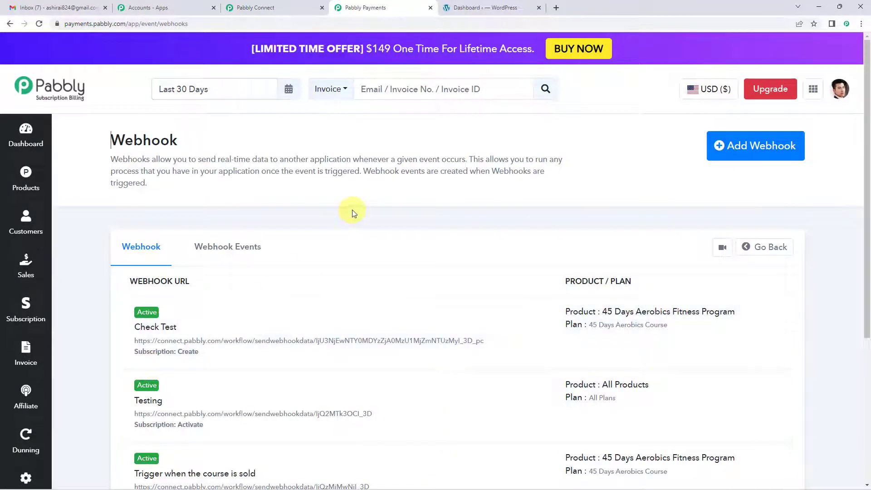
# - Start adding a new webhook and name it "Trials"
pyautogui.scroll(-1, 354, 211)
pyautogui.scroll(-1, 173, 254)
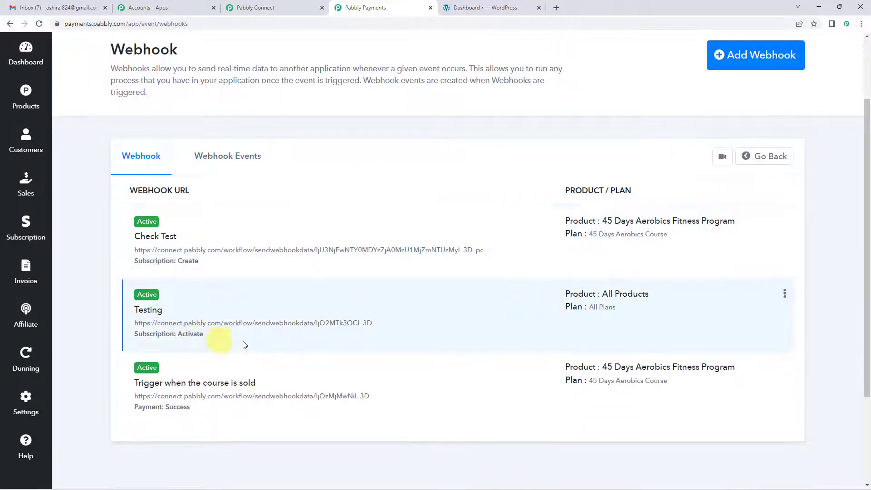
pyautogui.scroll(2, 182, 295)
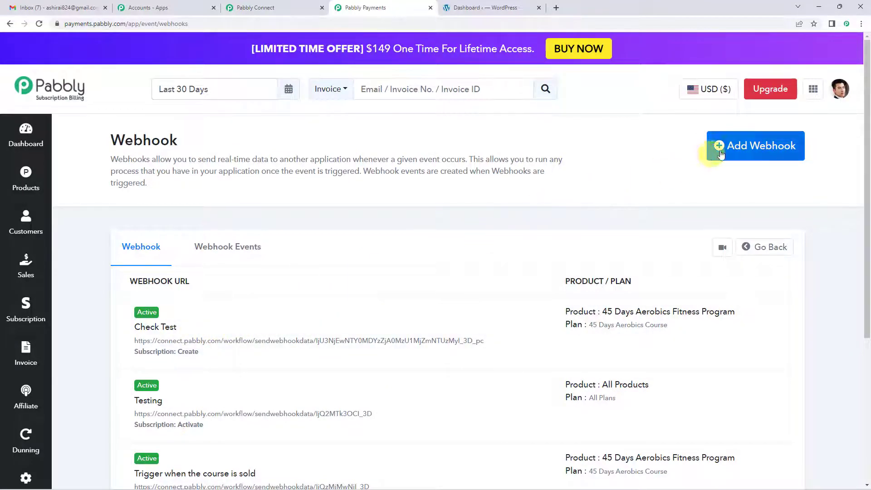
pyautogui.click(753, 153)
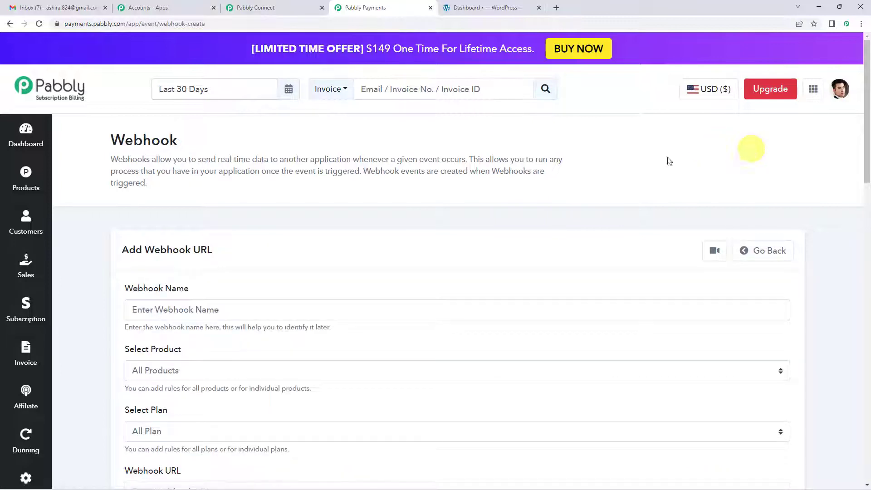
pyautogui.scroll(-1, 181, 257)
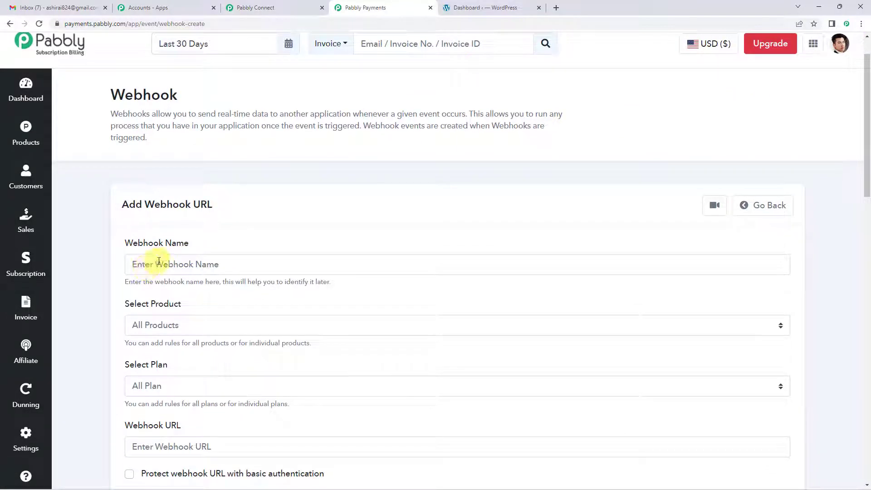
pyautogui.click(159, 261)
pyautogui.write('T')
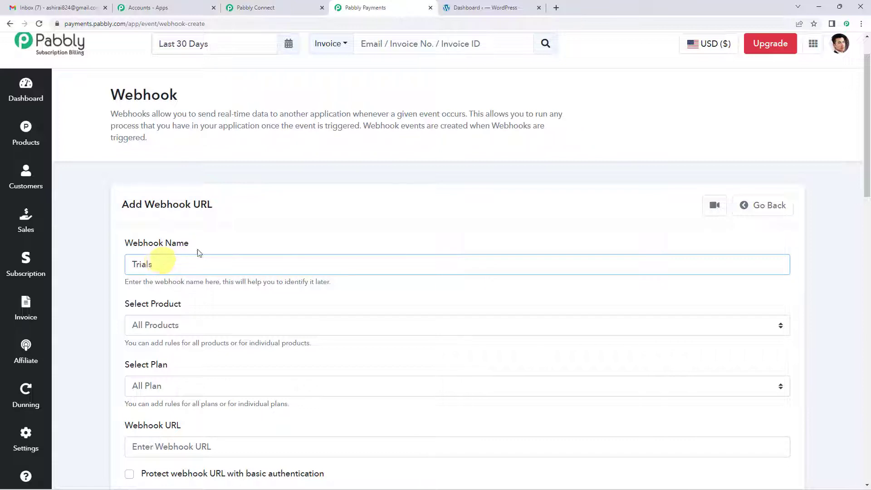
pyautogui.write('rials')
# - Limit the webhook to the product "45 Days Aerobics Fitness Program" and the plan "45 Days Aerobics Course"
pyautogui.scroll(-1, 200, 253)
pyautogui.click(147, 280)
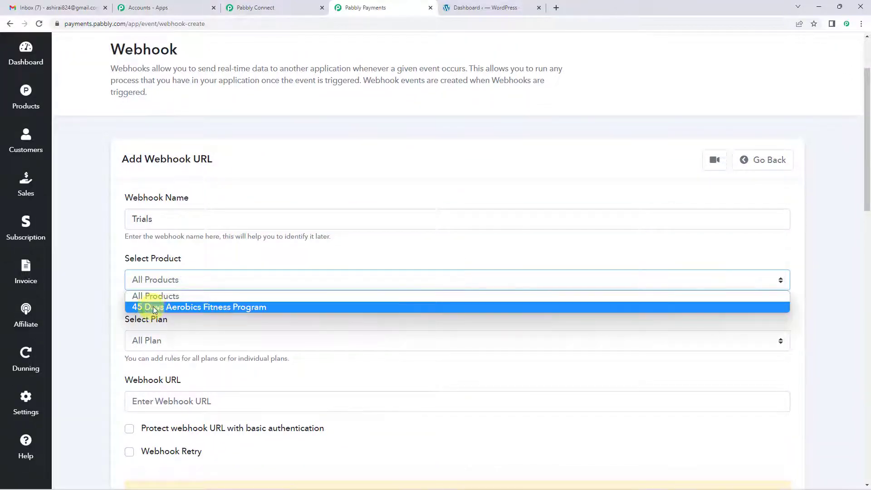
pyautogui.click(243, 308)
pyautogui.scroll(-2, 227, 254)
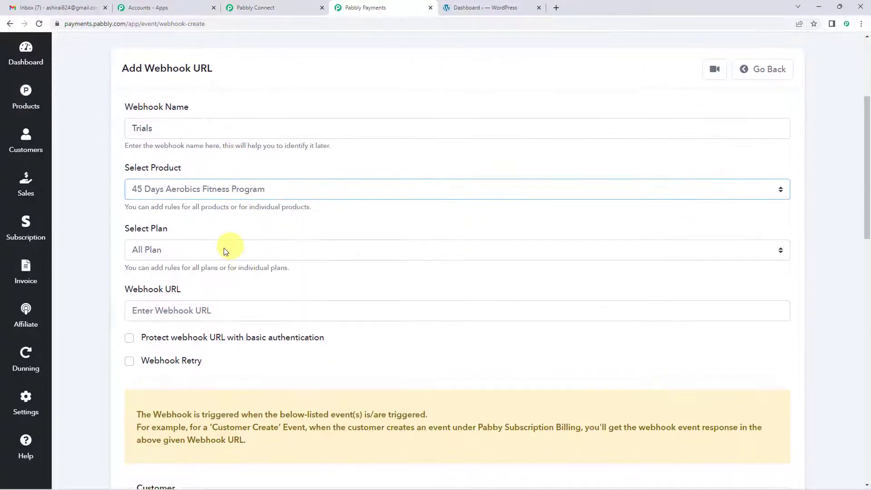
pyautogui.click(161, 252)
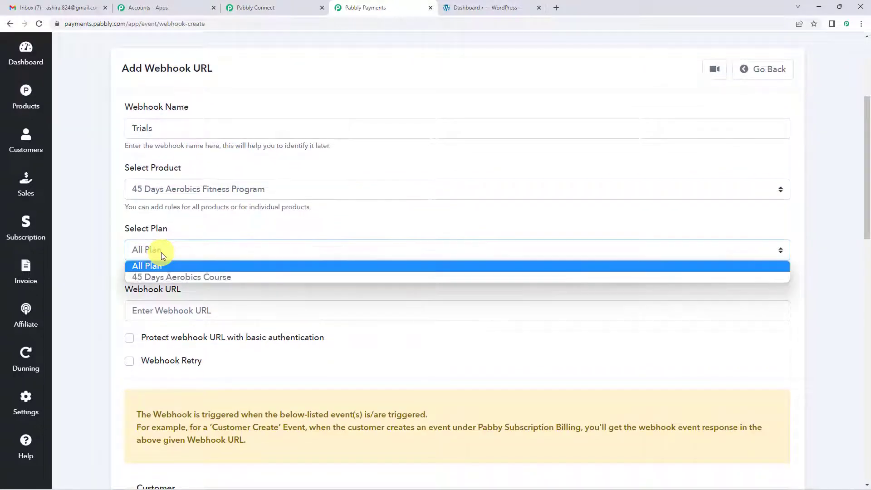
pyautogui.click(163, 277)
pyautogui.scroll(-1, 205, 247)
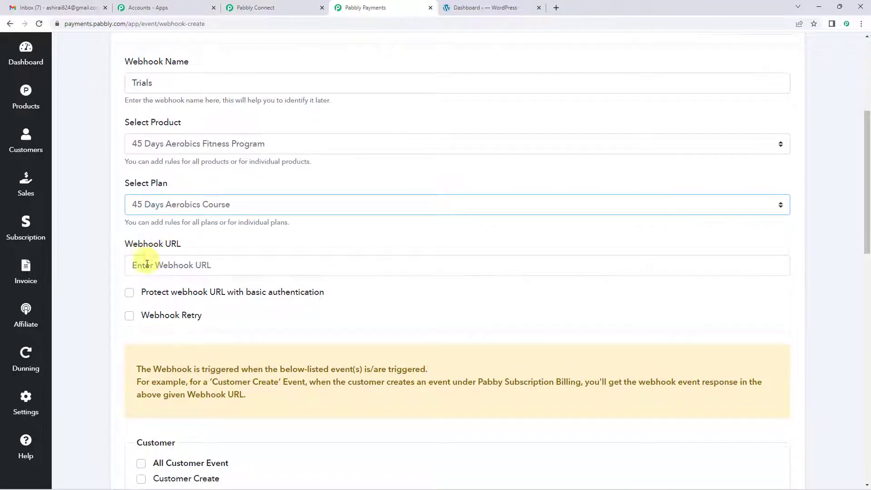
# - Copy the webhook URL from the Pabbly Connect trigger again and paste it as the new webhook's URL in Pabbly Subscription Billing
pyautogui.click(177, 267)
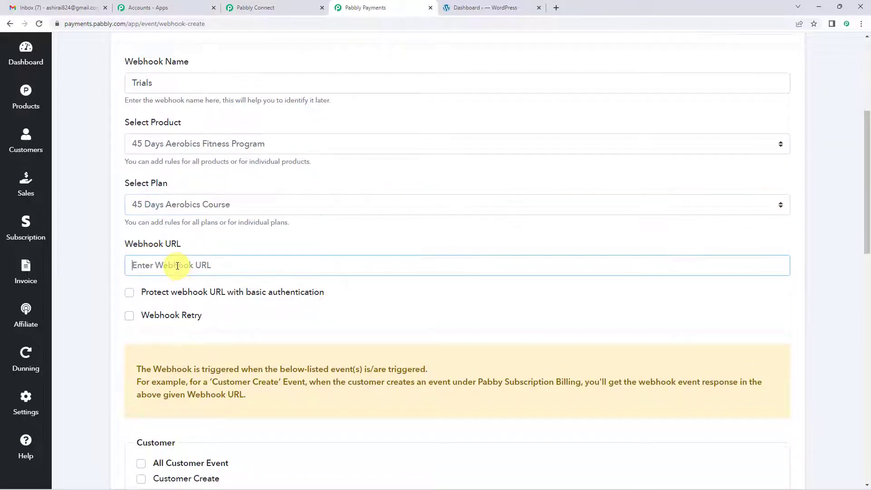
pyautogui.click(267, 7)
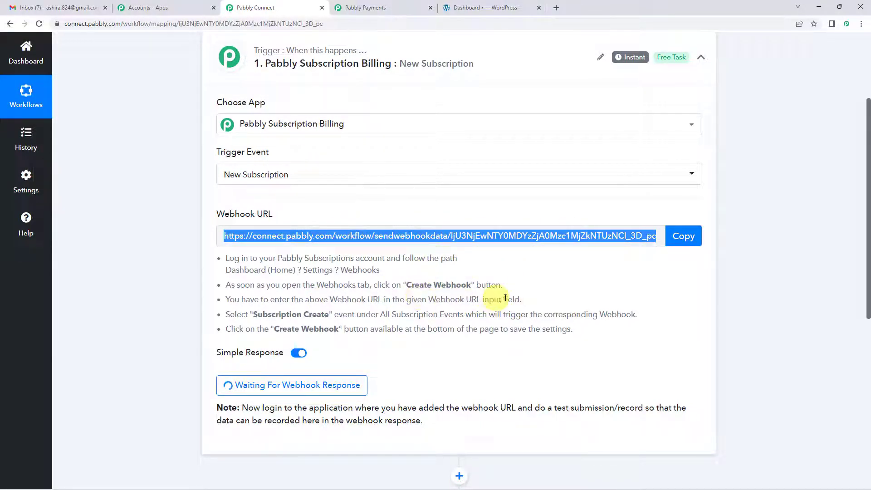
pyautogui.click(685, 238)
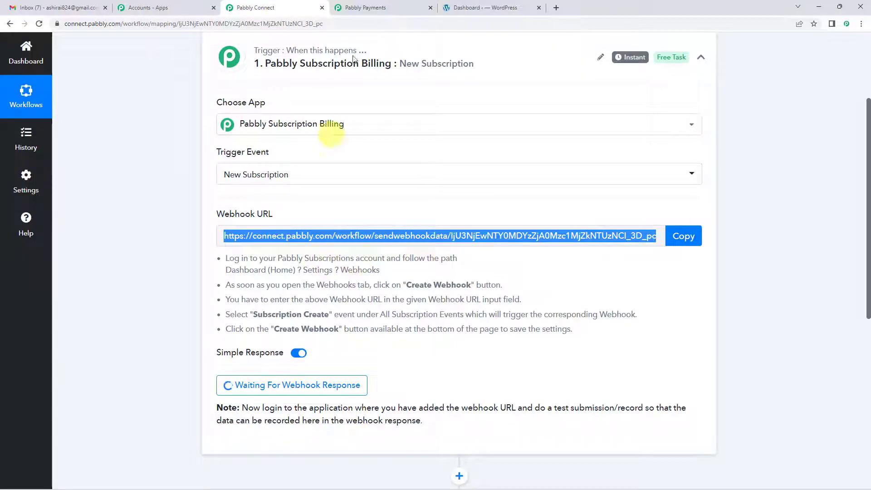
pyautogui.click(380, 7)
pyautogui.click(185, 262)
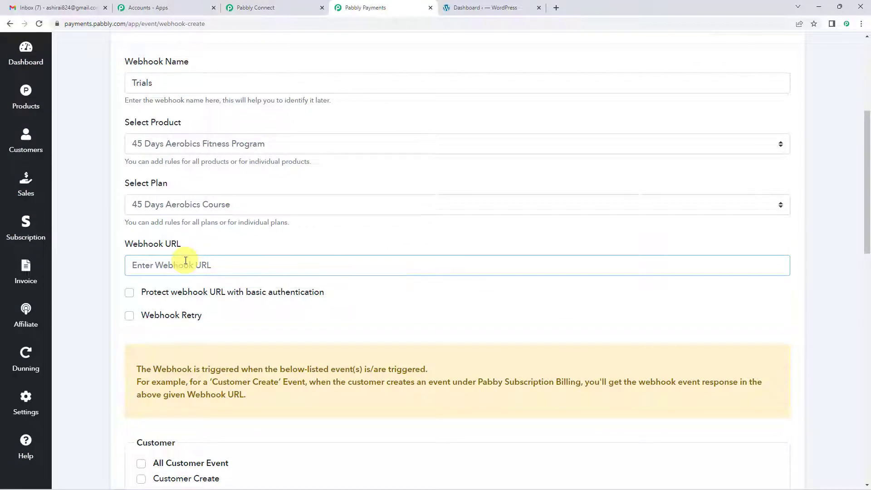
pyautogui.hotkey('ctrl', 'v')
pyautogui.scroll(-5, 283, 231)
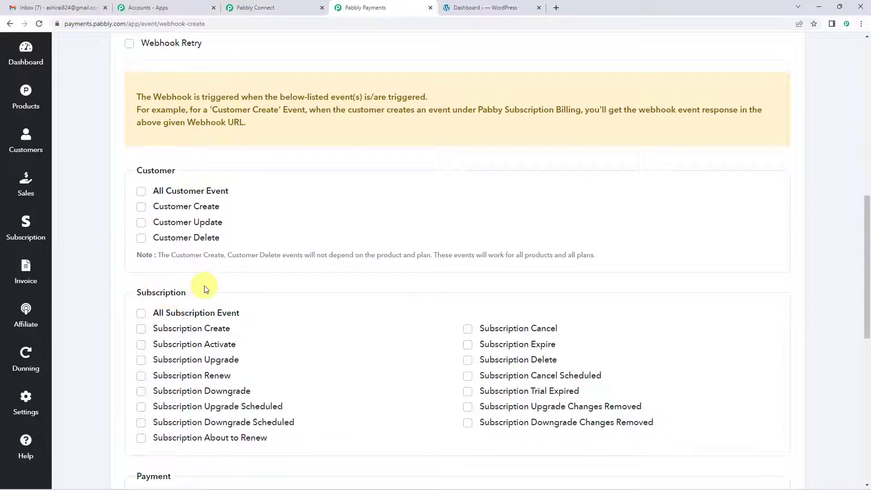
# - Set the webhook to fire on the Subscription Create event and save it
pyautogui.scroll(-1, 206, 289)
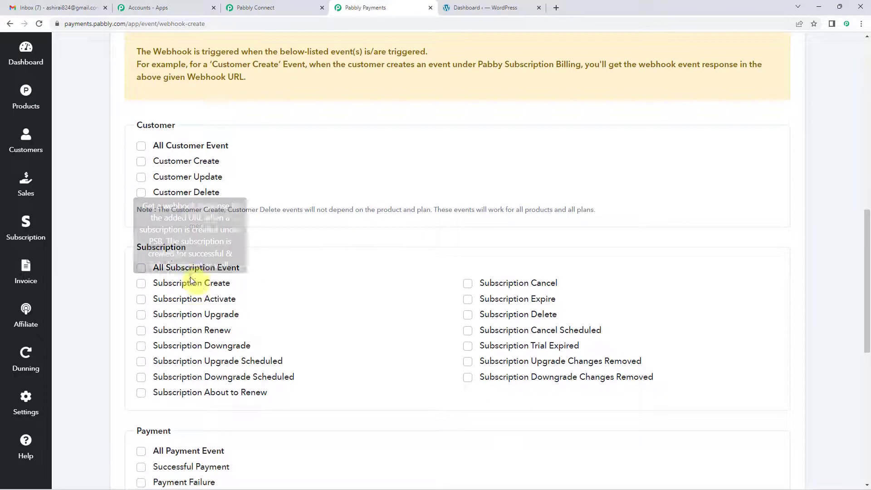
pyautogui.click(142, 284)
pyautogui.click(263, 7)
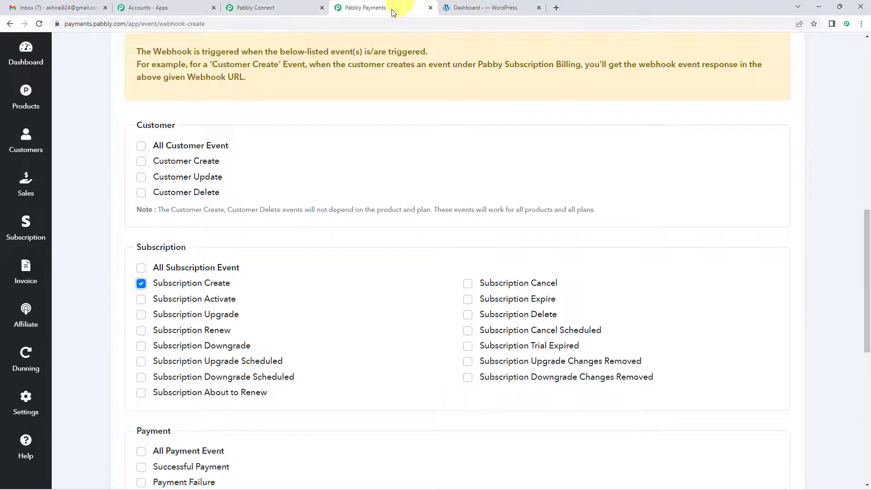
pyautogui.click(390, 8)
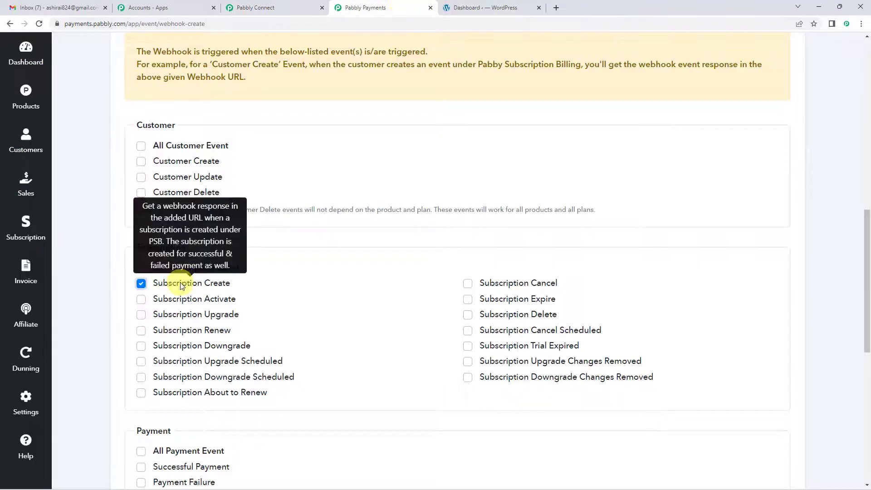
pyautogui.scroll(-9, 181, 284)
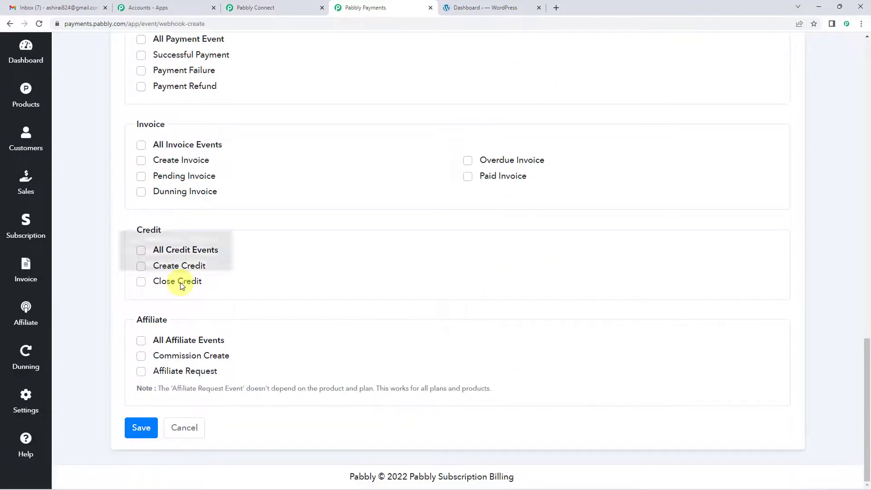
pyautogui.click(142, 432)
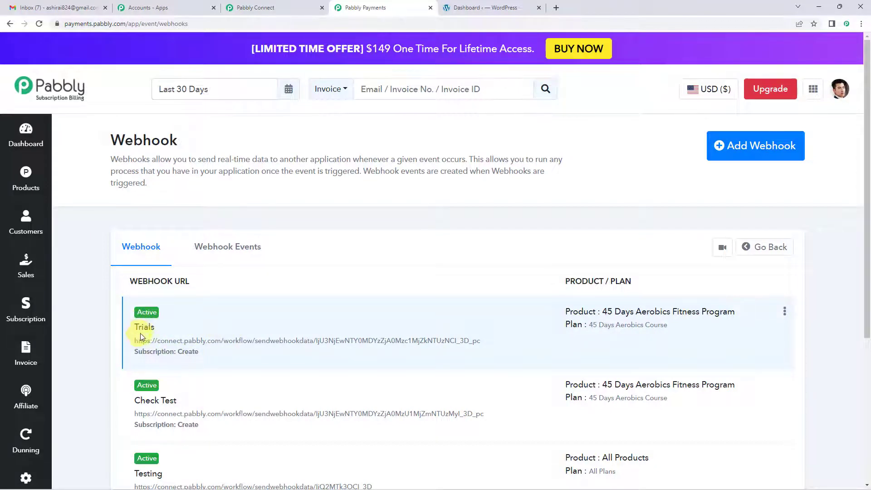
# - Switch to the Pabbly Connect workflow and review the trigger's webhook setup instructions and response status
pyautogui.click(260, 8)
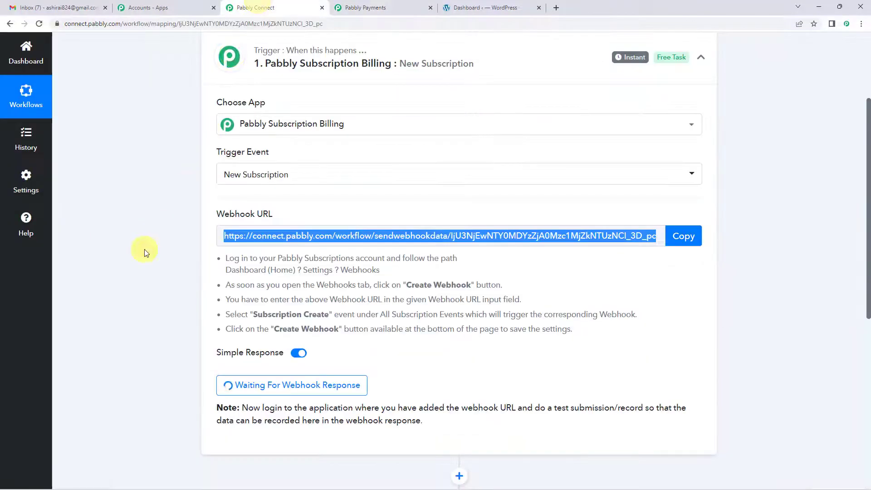
pyautogui.scroll(-1, 152, 273)
pyautogui.scroll(2, 177, 290)
pyautogui.scroll(-2, 204, 305)
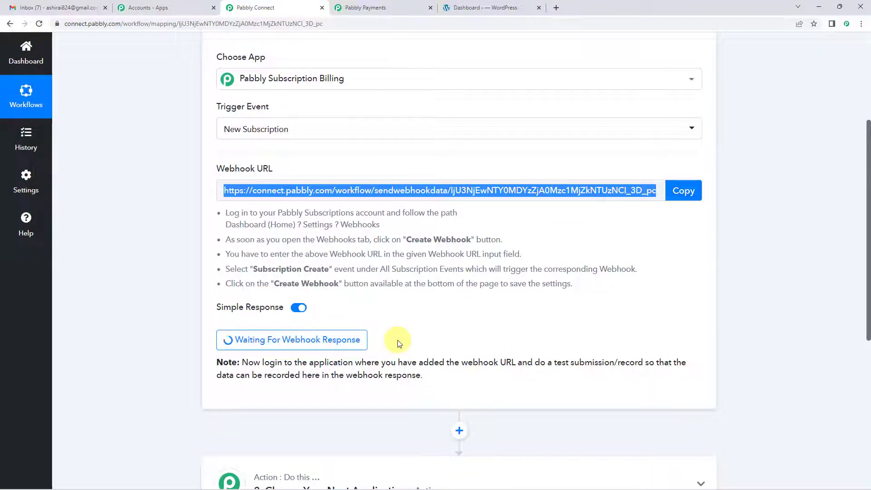
pyautogui.scroll(2, 398, 344)
pyautogui.scroll(-2, 399, 341)
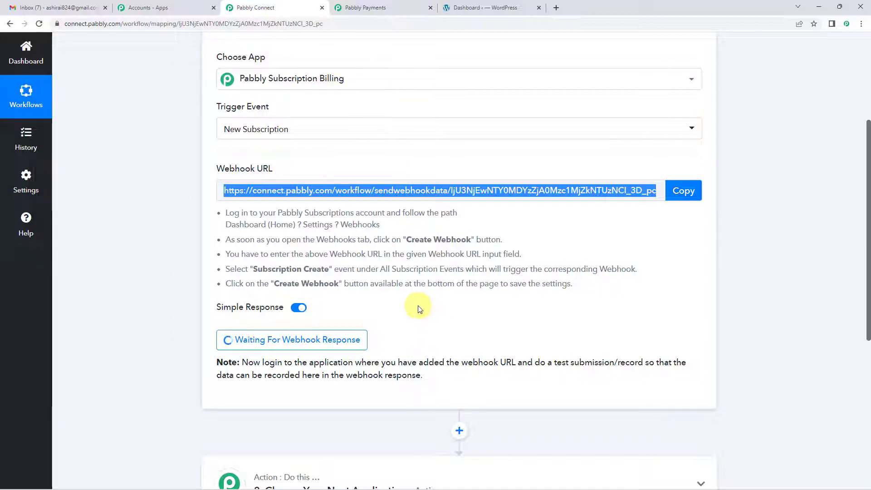
pyautogui.scroll(2, 408, 299)
pyautogui.scroll(-4, 171, 263)
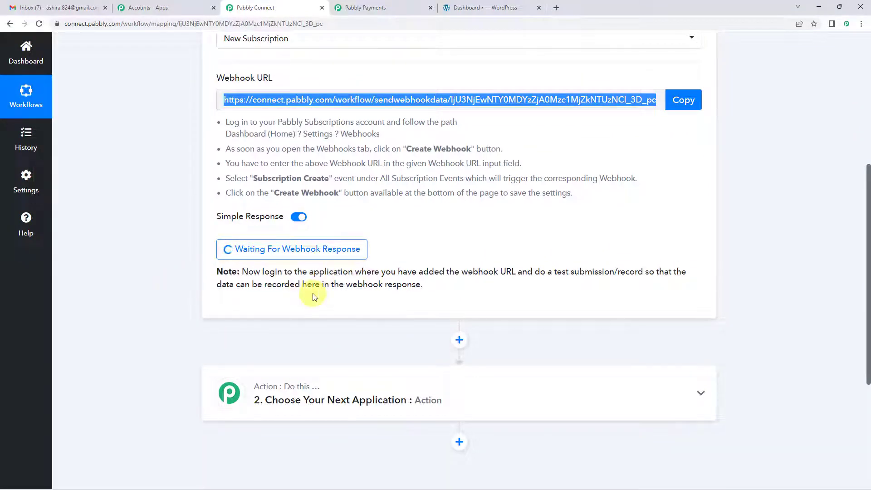
pyautogui.scroll(2, 148, 246)
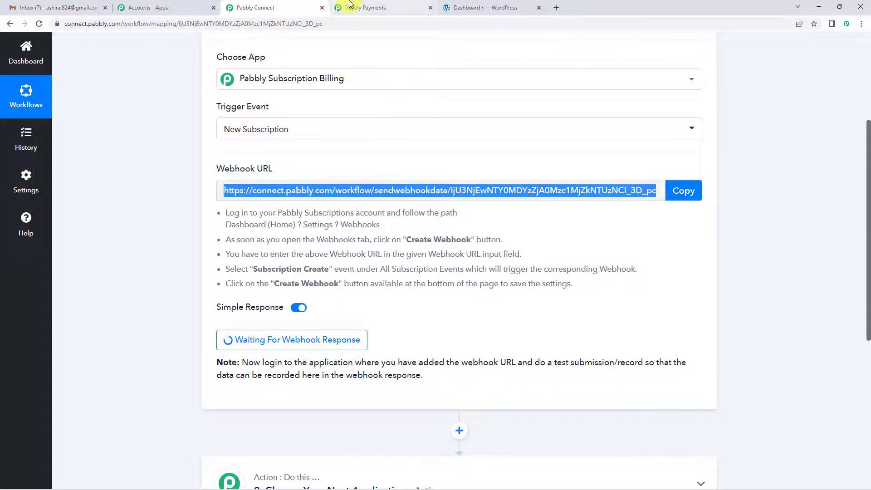
# - Switch back to Pabbly Subscription Billing and start adding a new subscription from its Subscription page
pyautogui.click(350, 5)
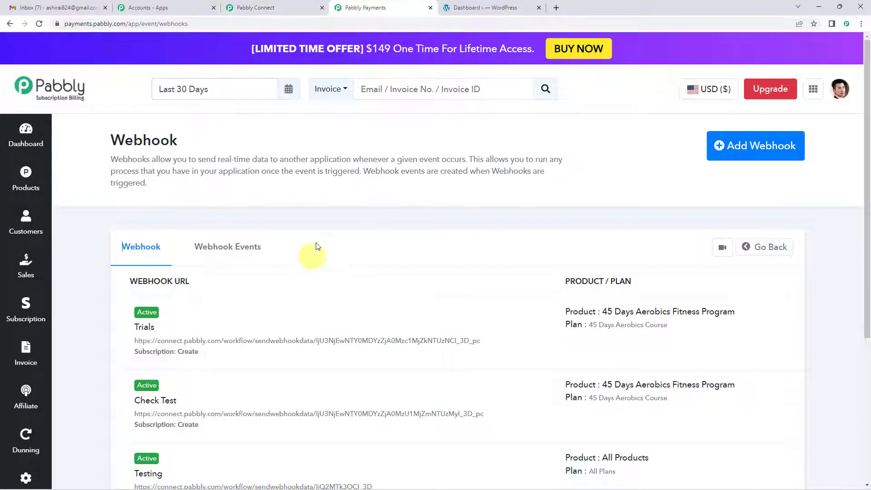
pyautogui.click(1, 142)
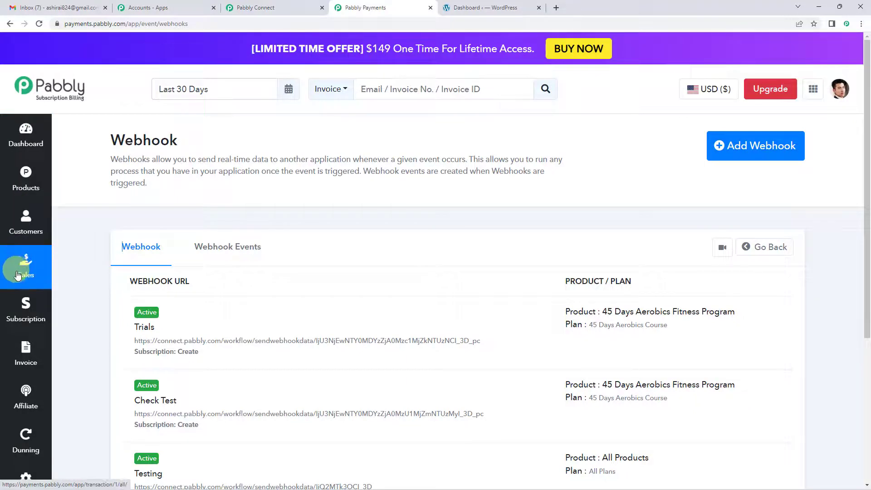
pyautogui.click(25, 313)
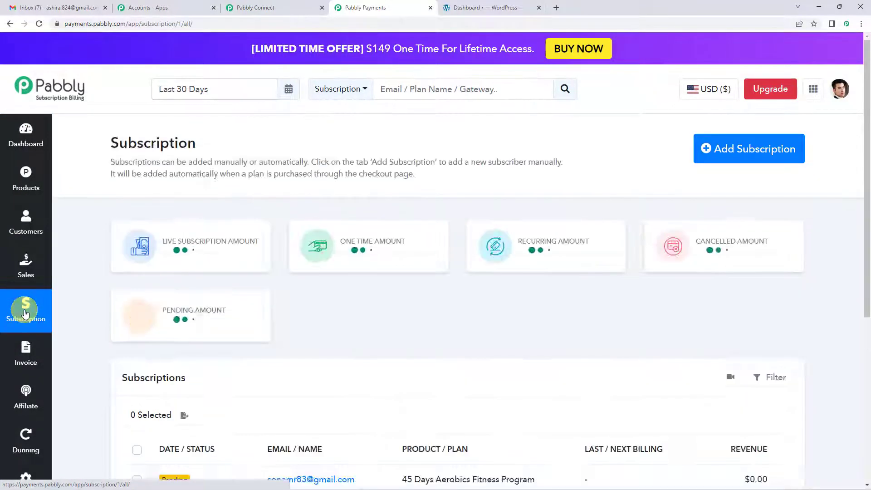
pyautogui.scroll(-5, 420, 301)
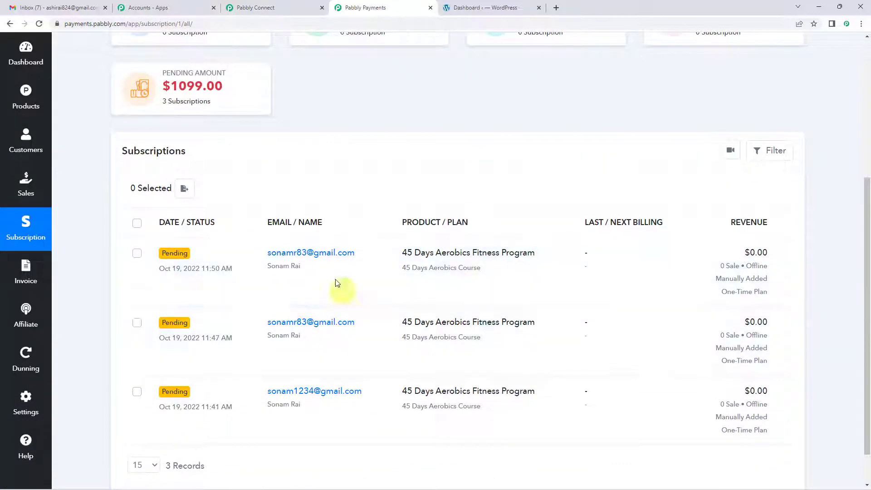
pyautogui.scroll(5, 402, 331)
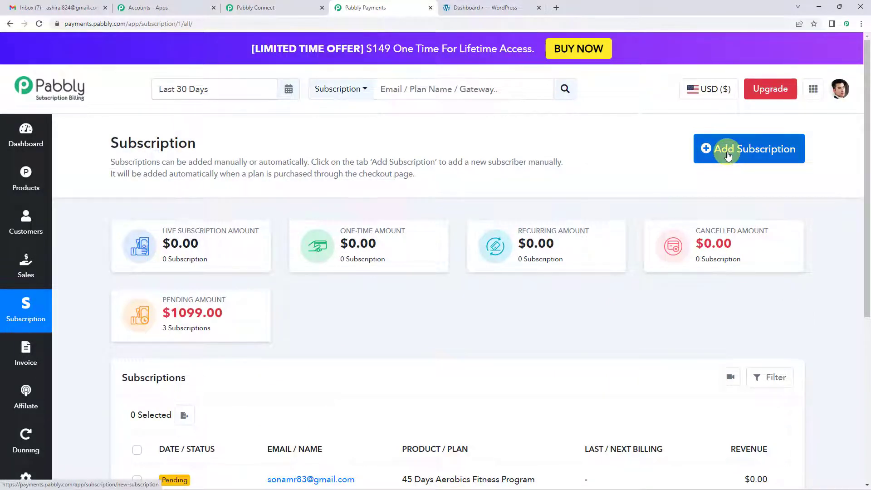
pyautogui.click(728, 156)
pyautogui.scroll(-1, 227, 302)
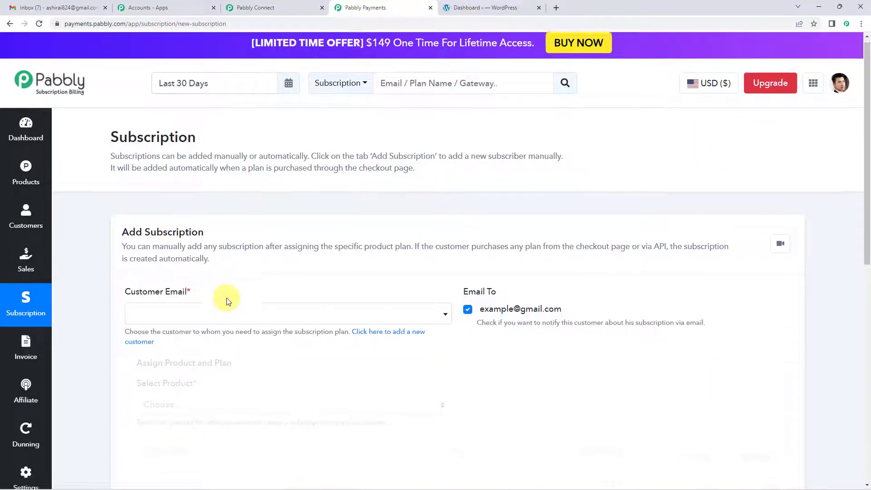
pyautogui.scroll(-2, 228, 302)
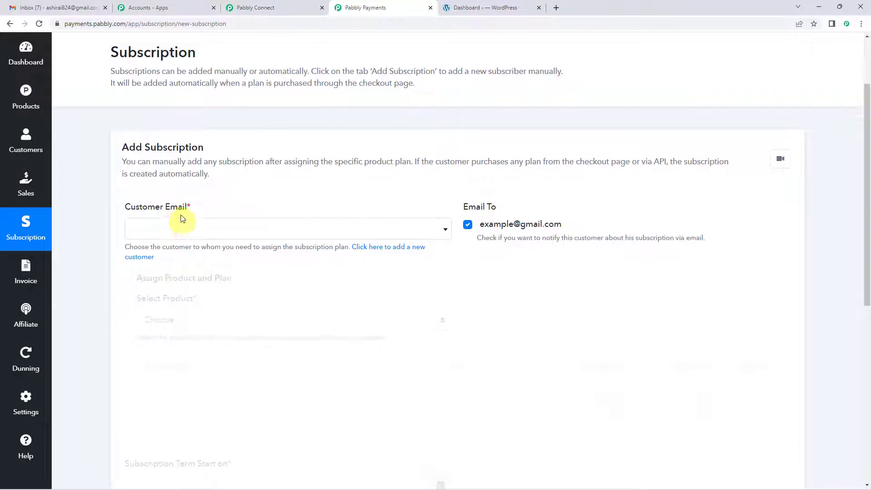
# - Assign the new subscription to the first listed customer email and the product "45 Days Aerobics Fitness Program"
pyautogui.click(173, 235)
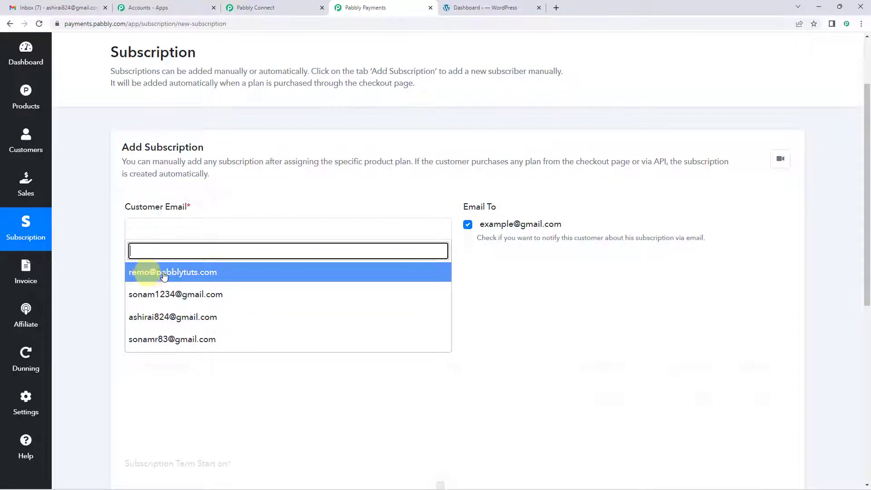
pyautogui.click(190, 275)
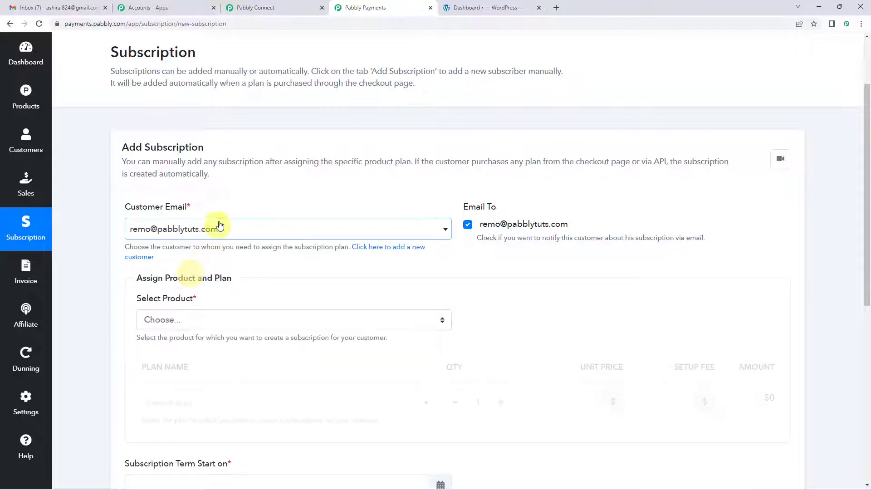
pyautogui.click(241, 203)
pyautogui.scroll(-2, 239, 203)
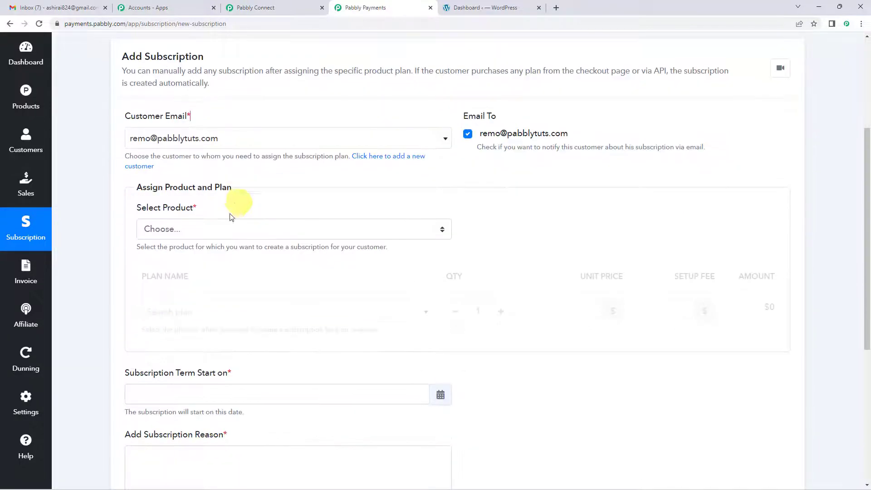
pyautogui.click(193, 232)
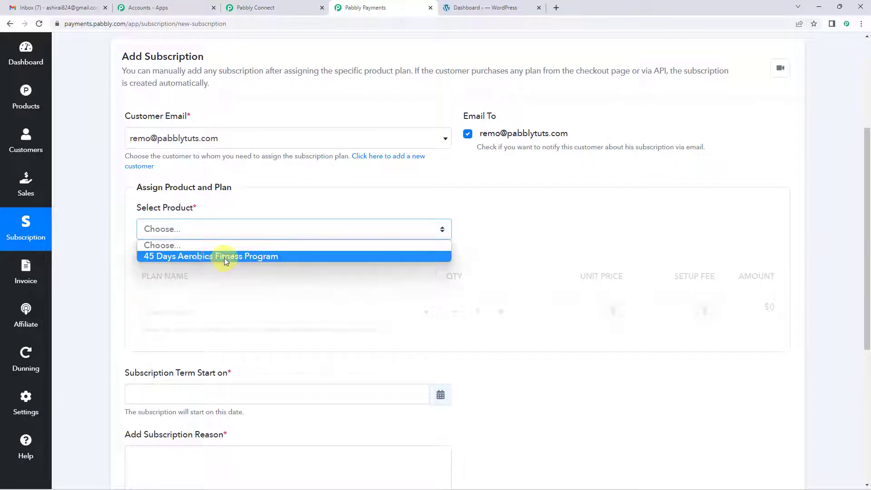
pyautogui.click(262, 257)
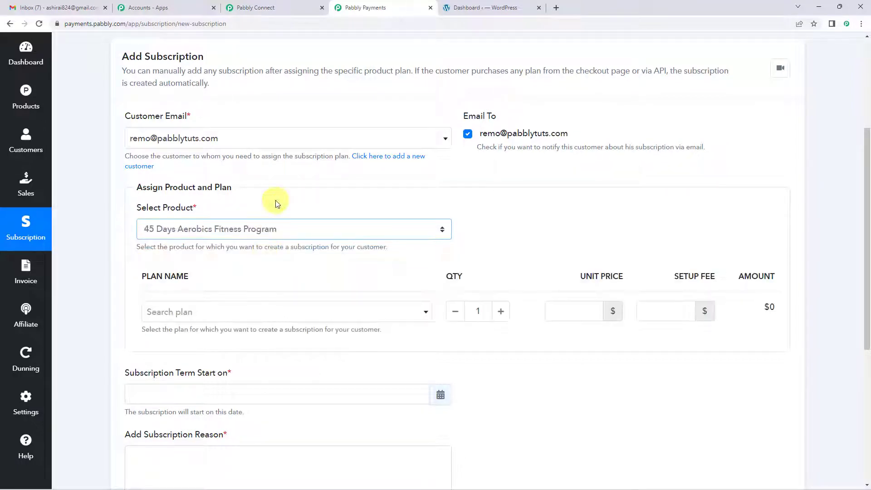
pyautogui.scroll(-1, 277, 202)
pyautogui.scroll(2, 272, 201)
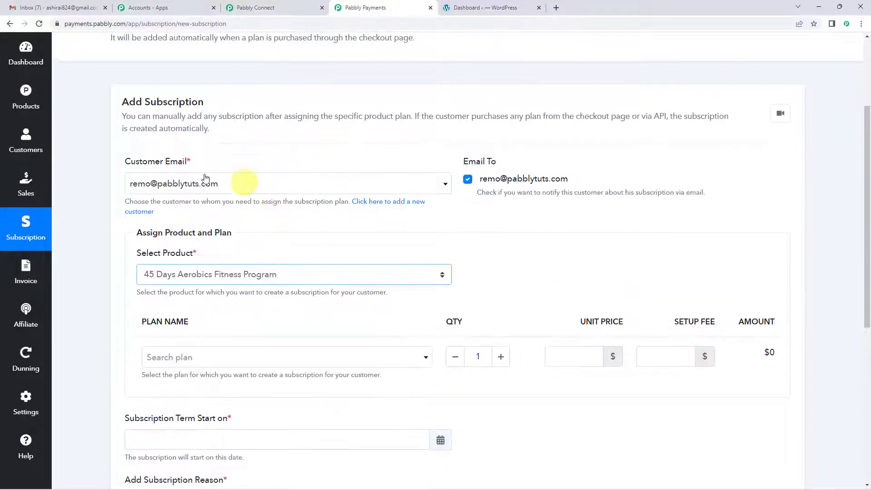
# - Open the Customers page in a separate browser tab to view where customers are added, and return to the subscription form
pyautogui.click(22, 139)
pyautogui.rightClick(25, 145)
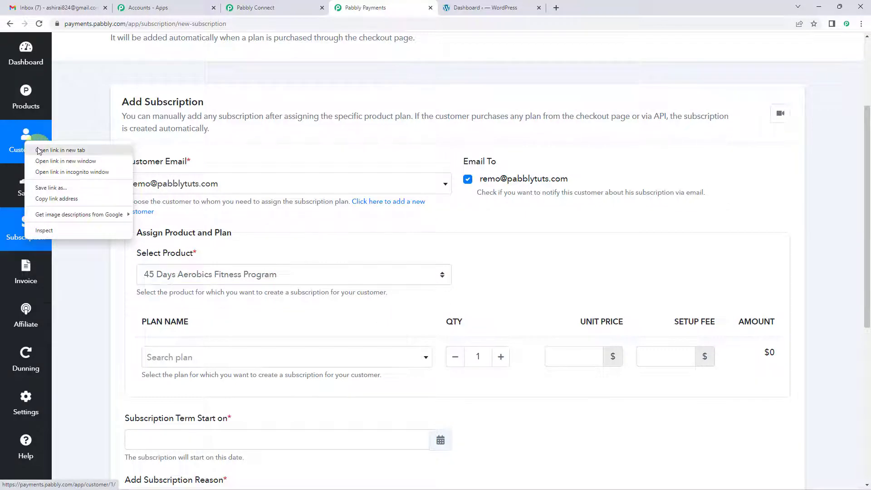
pyautogui.click(59, 150)
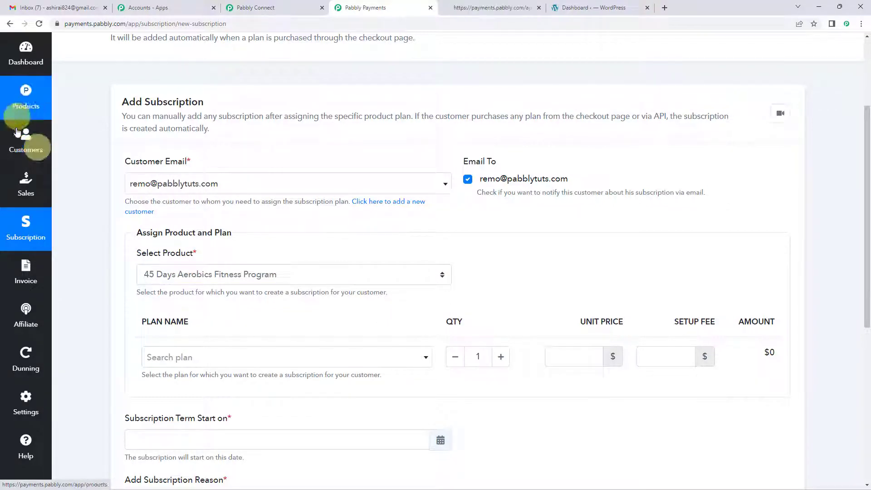
pyautogui.click(474, 5)
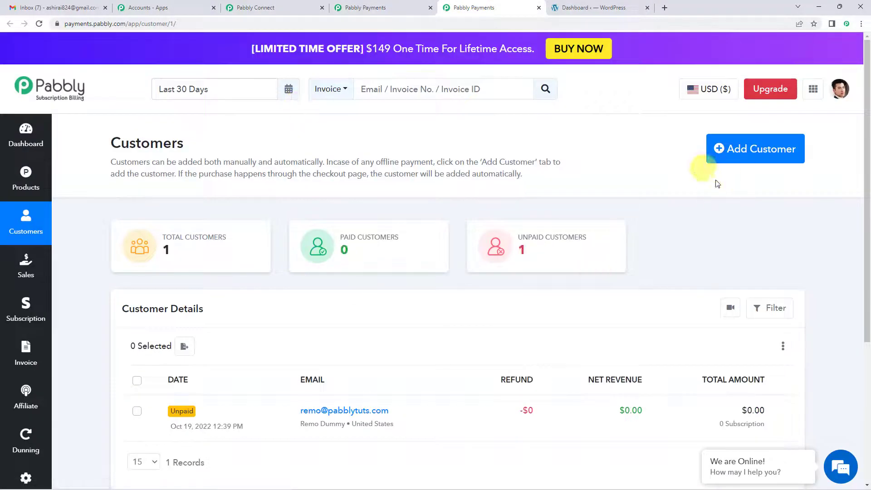
pyautogui.click(383, 3)
# - Choose the plan "45 Days Aerobics Course" for the subscription and set its unit price to $450
pyautogui.scroll(-3, 251, 227)
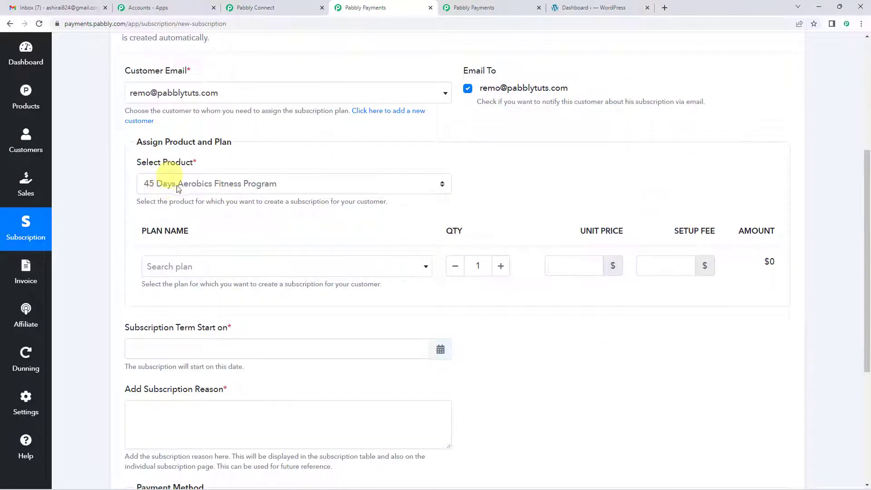
pyautogui.scroll(-1, 204, 183)
pyautogui.click(192, 222)
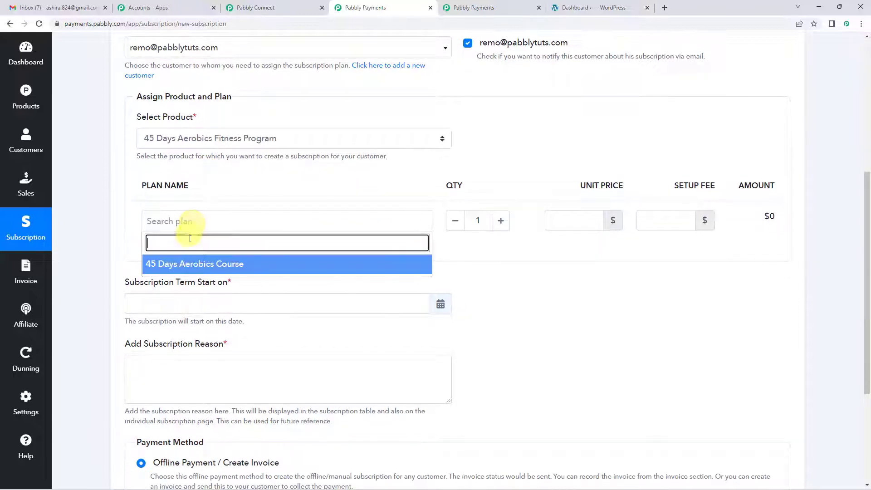
pyautogui.click(196, 267)
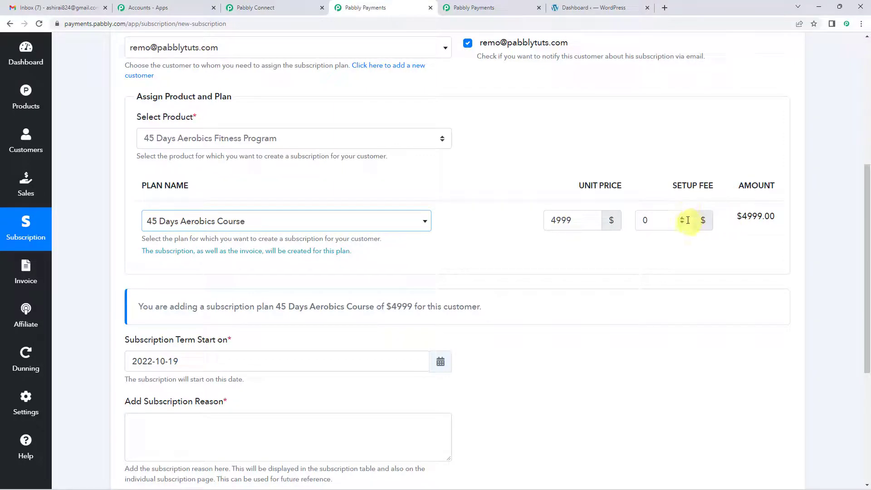
pyautogui.moveTo(571, 220); pyautogui.dragTo(552, 221)
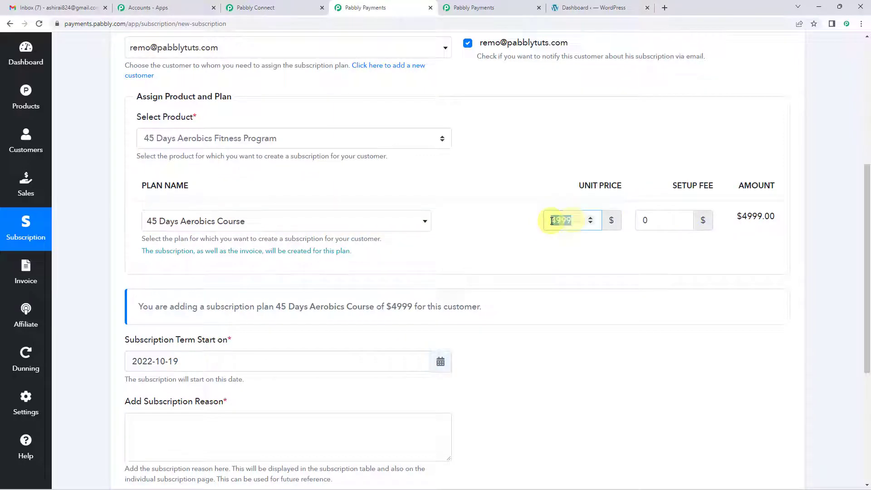
pyautogui.write('450')
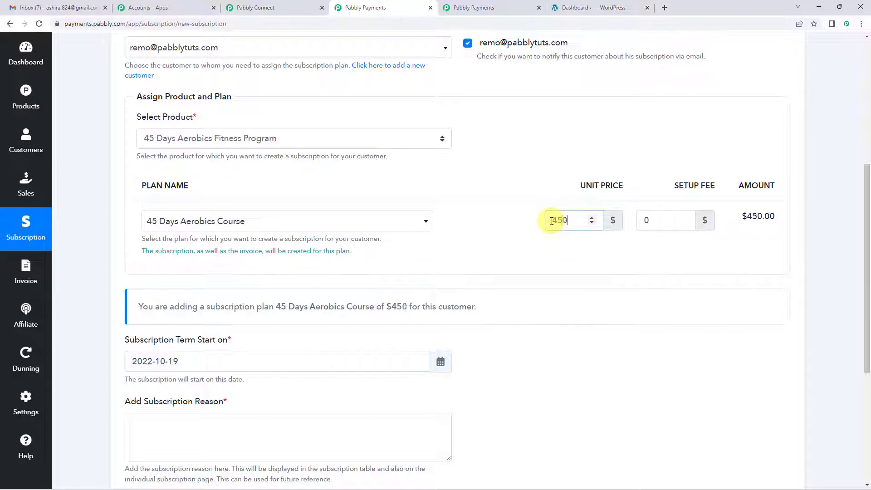
# - Check the calendar for the subscription's term start date and enter "Checking only" as the subscription reason
pyautogui.scroll(-4, 472, 245)
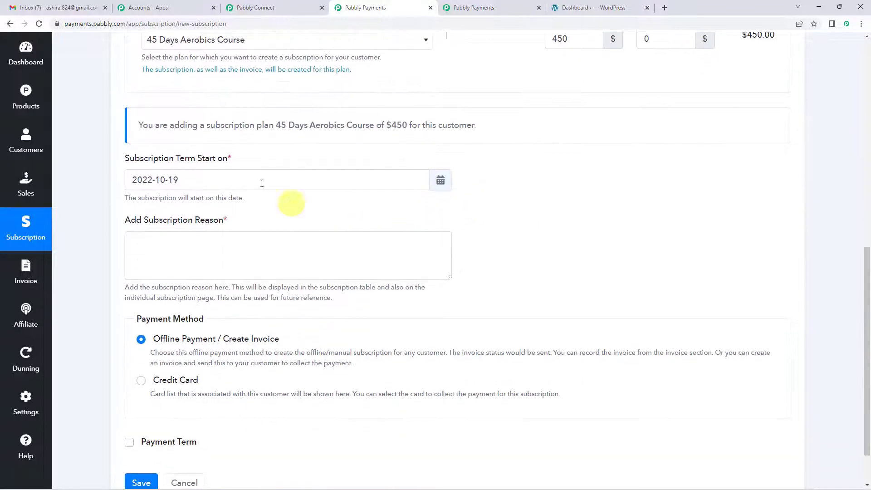
pyautogui.click(441, 180)
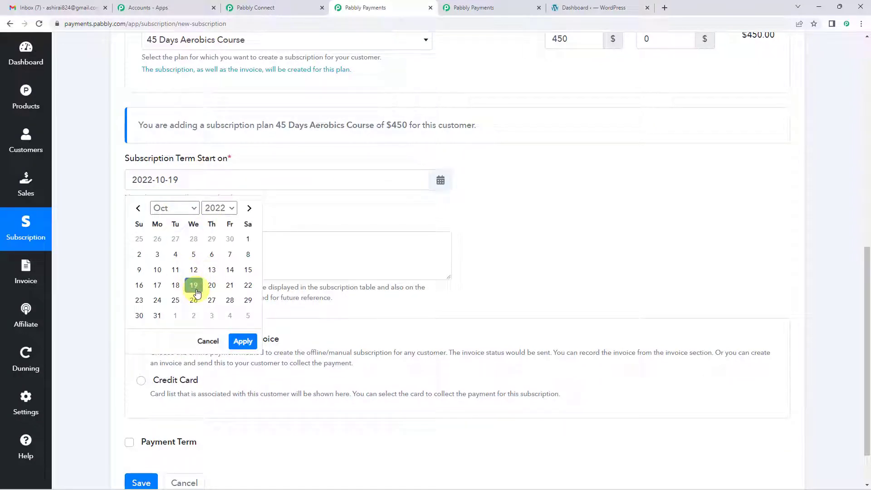
pyautogui.click(278, 156)
pyautogui.scroll(-1, 269, 170)
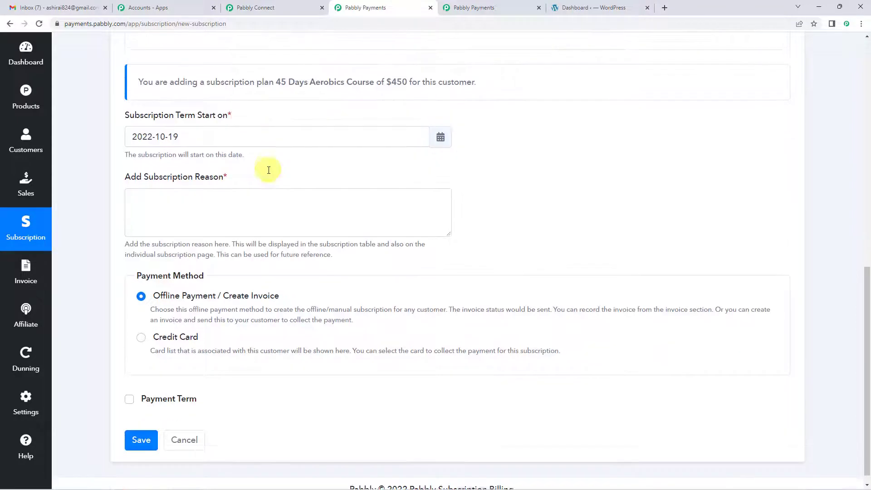
pyautogui.click(146, 207)
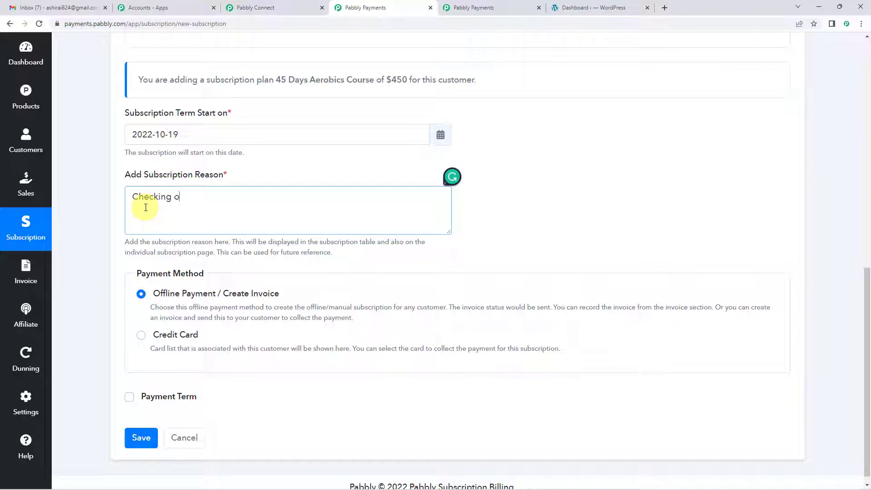
pyautogui.click(247, 181)
pyautogui.scroll(-1, 196, 196)
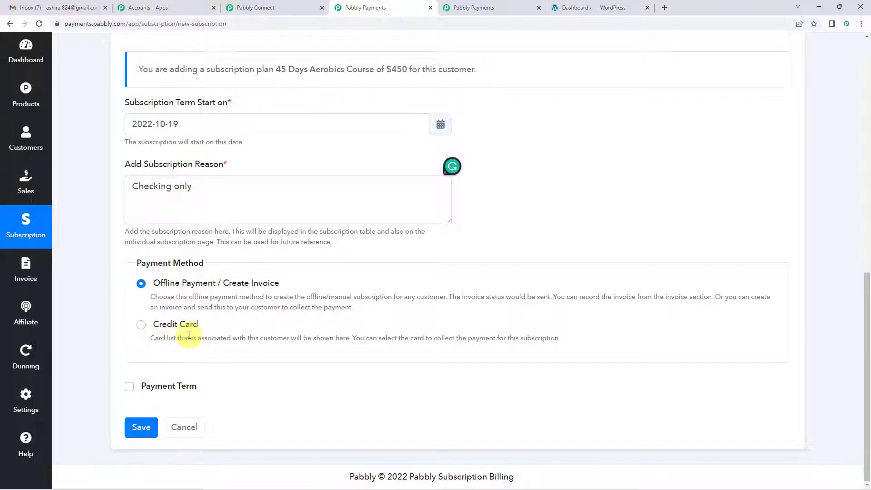
# - Enable the payment term for the subscription, set it to Net 30, and save the subscription
pyautogui.click(134, 391)
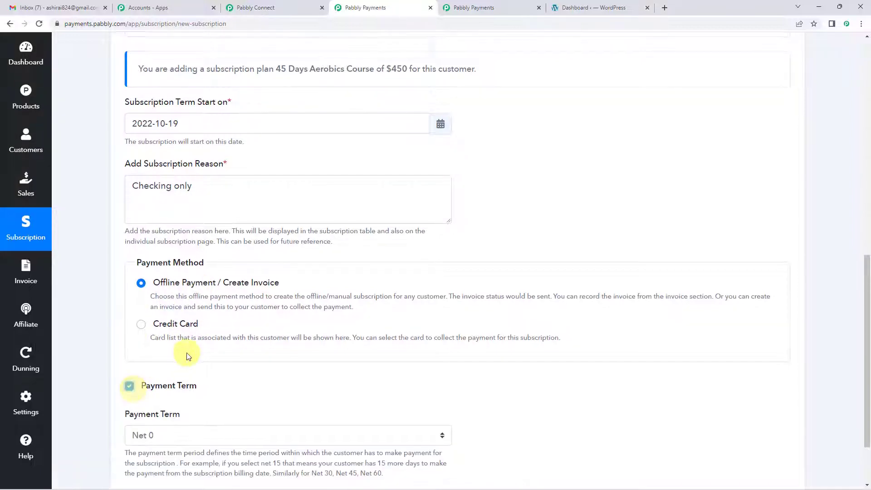
pyautogui.scroll(-2, 189, 354)
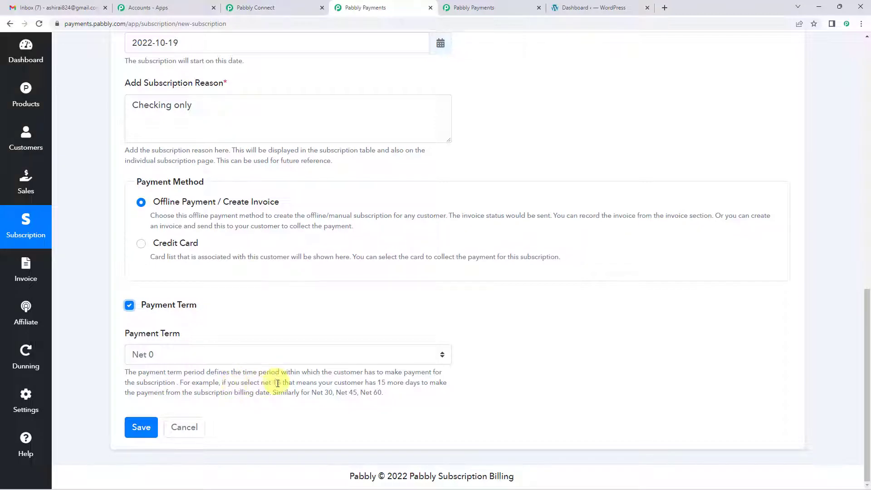
pyautogui.click(297, 362)
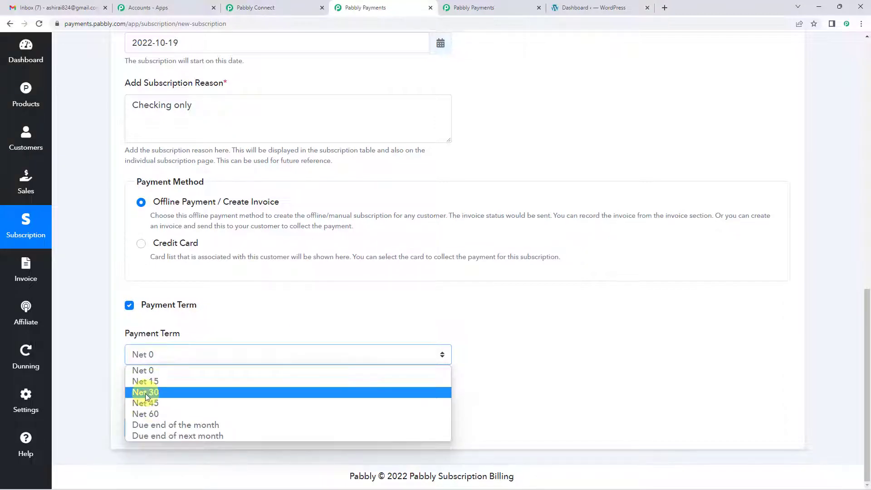
pyautogui.click(206, 327)
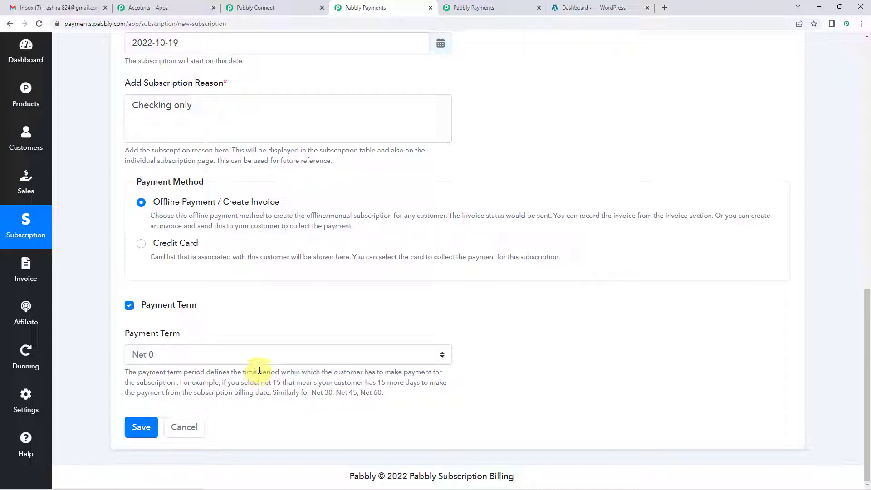
pyautogui.click(234, 356)
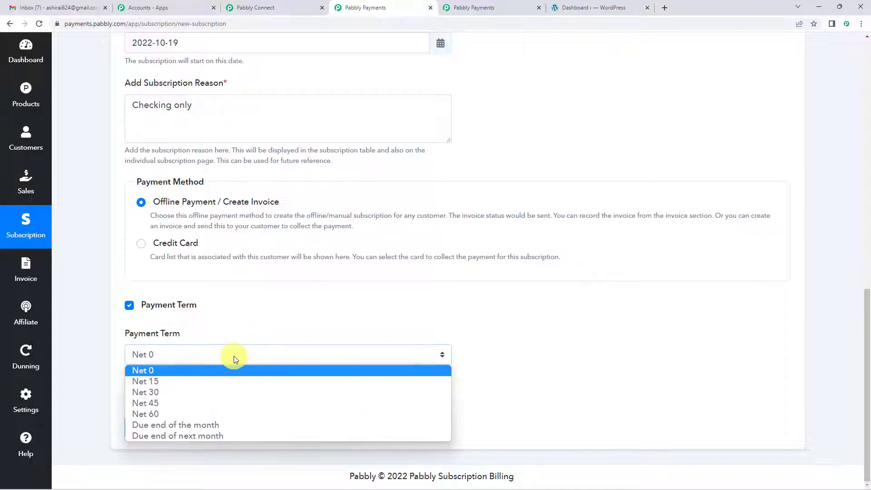
pyautogui.click(169, 393)
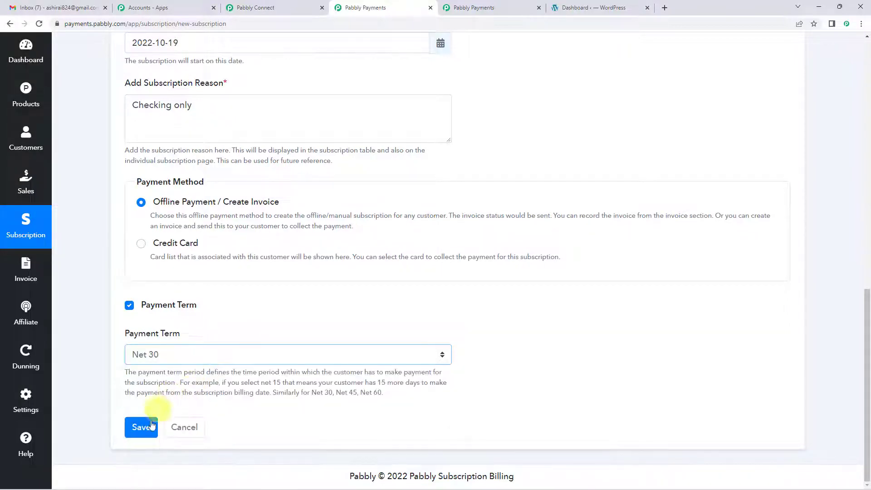
pyautogui.click(147, 429)
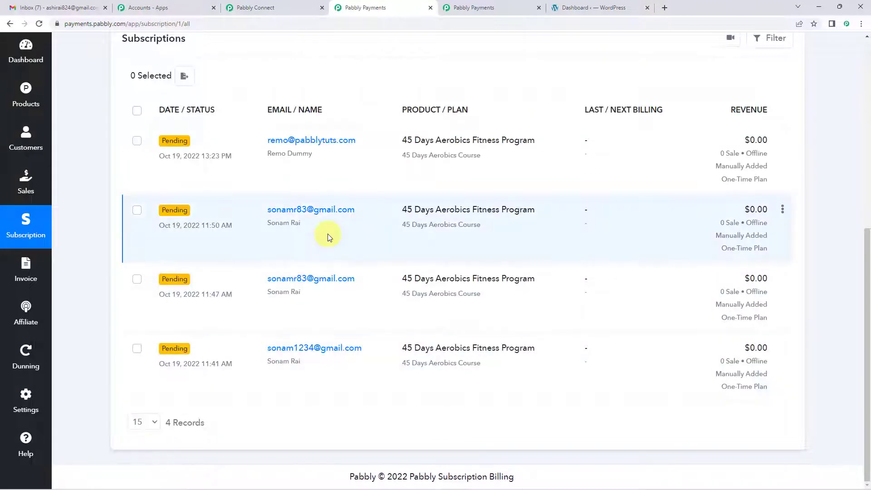
# - Review the subscriptions list and switch to the Pabbly Connect workflow to examine the webhook response received by the New Subscription trigger
pyautogui.scroll(2, 341, 175)
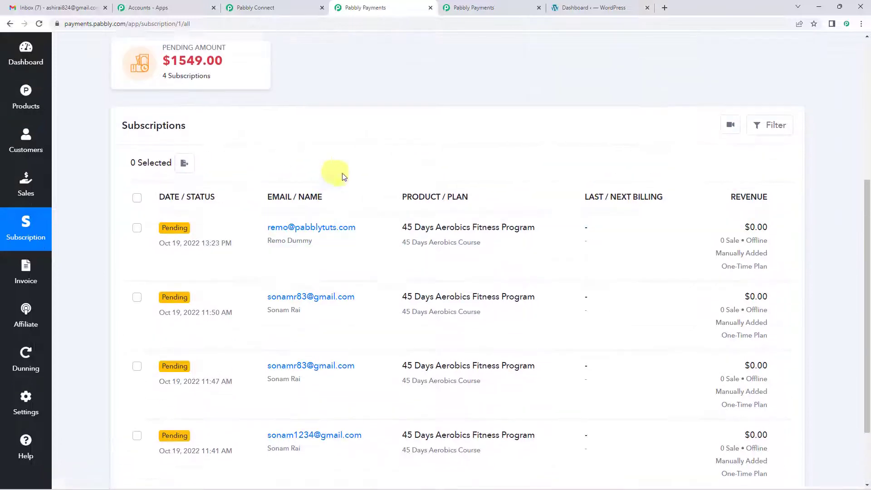
pyautogui.scroll(1, 318, 246)
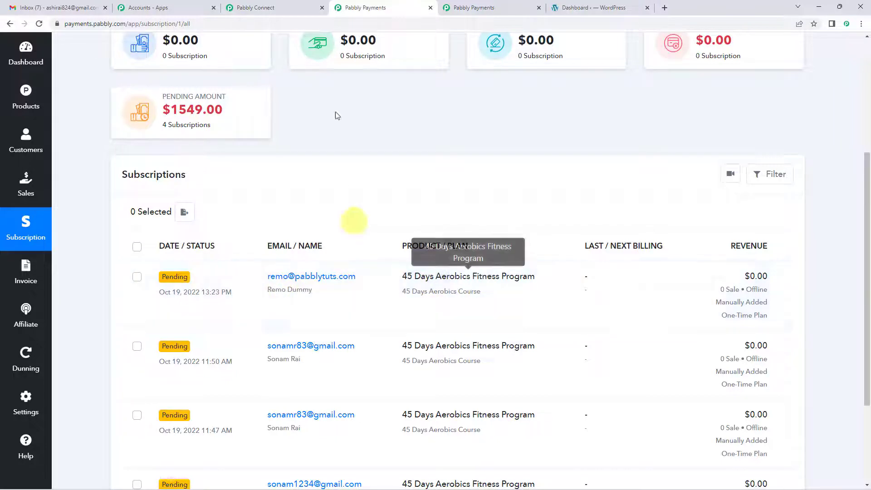
pyautogui.click(280, 4)
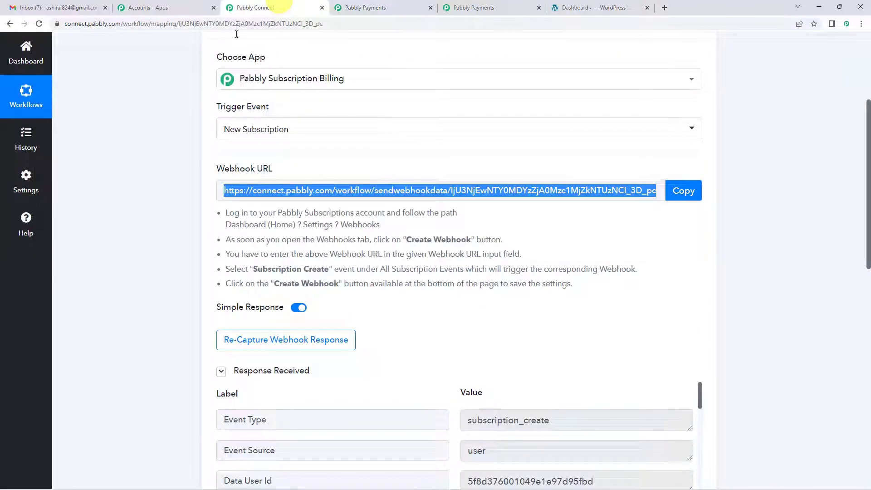
pyautogui.scroll(-4, 110, 247)
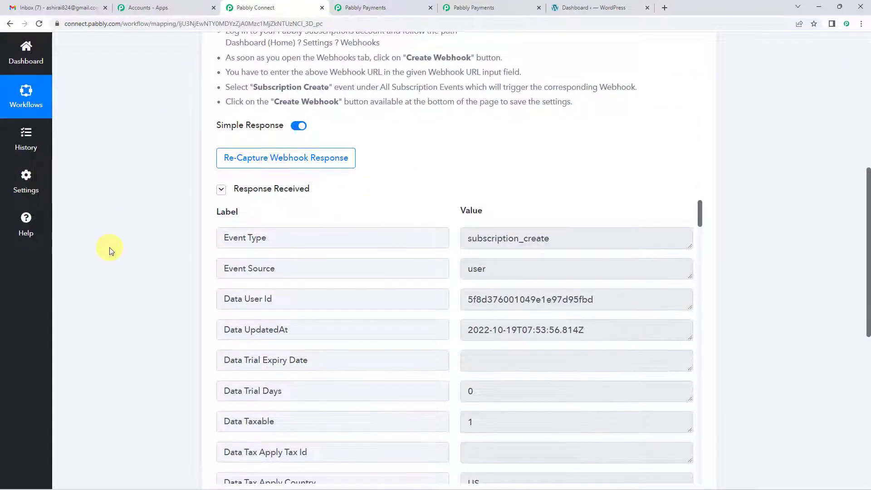
pyautogui.scroll(-1, 109, 247)
pyautogui.scroll(-2, 115, 241)
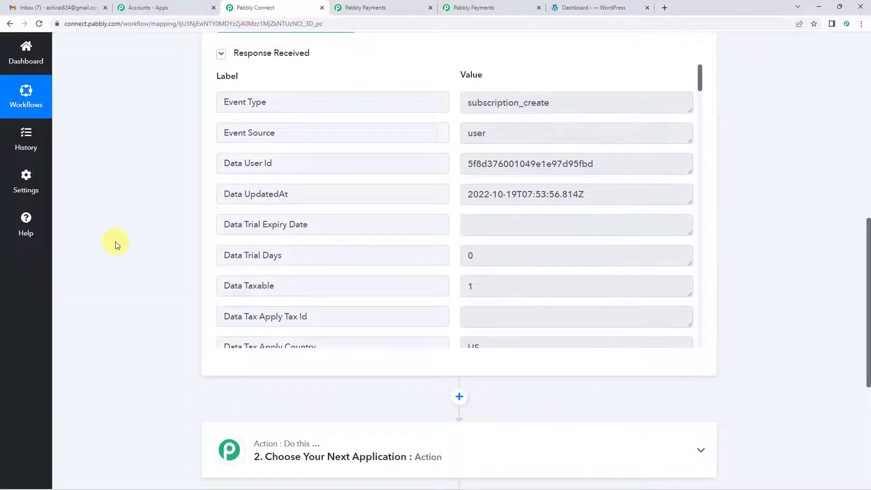
pyautogui.scroll(5, 115, 241)
pyautogui.scroll(3, 117, 244)
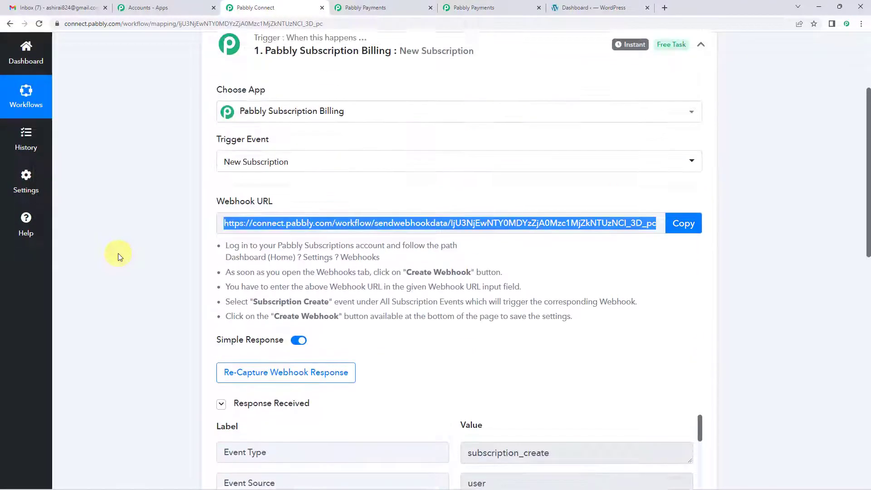
pyautogui.scroll(-4, 117, 255)
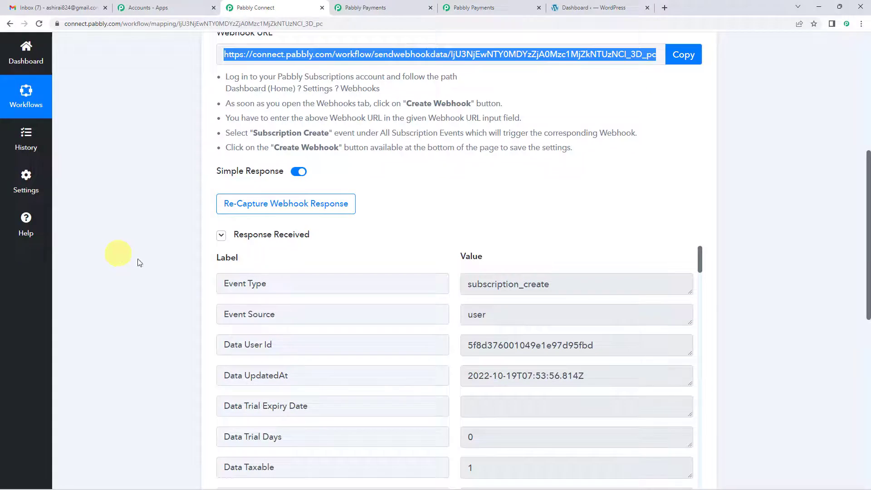
pyautogui.scroll(-2, 344, 247)
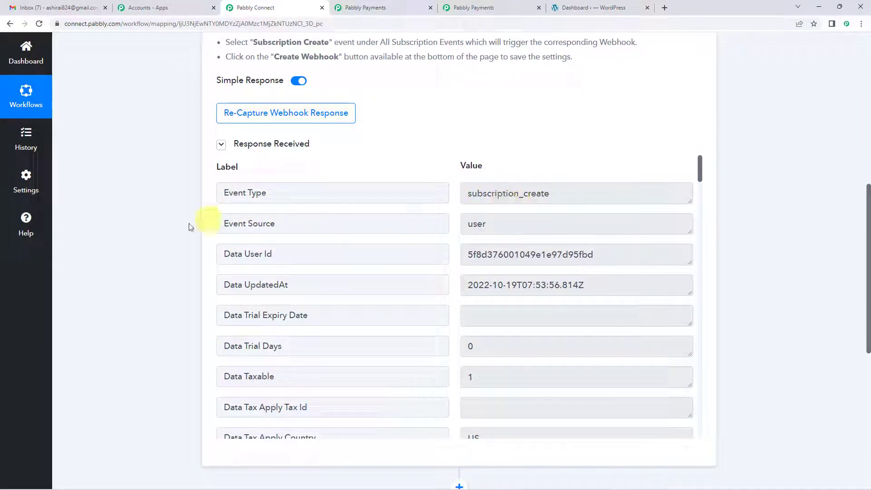
pyautogui.scroll(4, 179, 259)
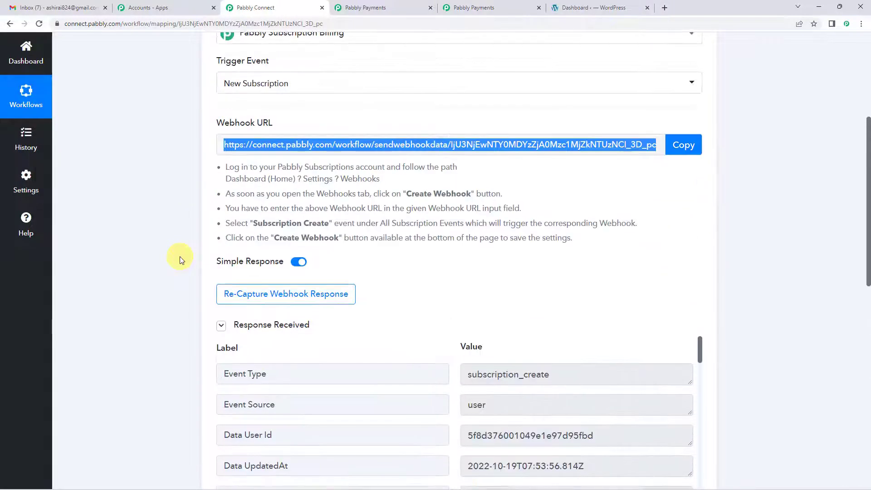
pyautogui.scroll(-4, 272, 252)
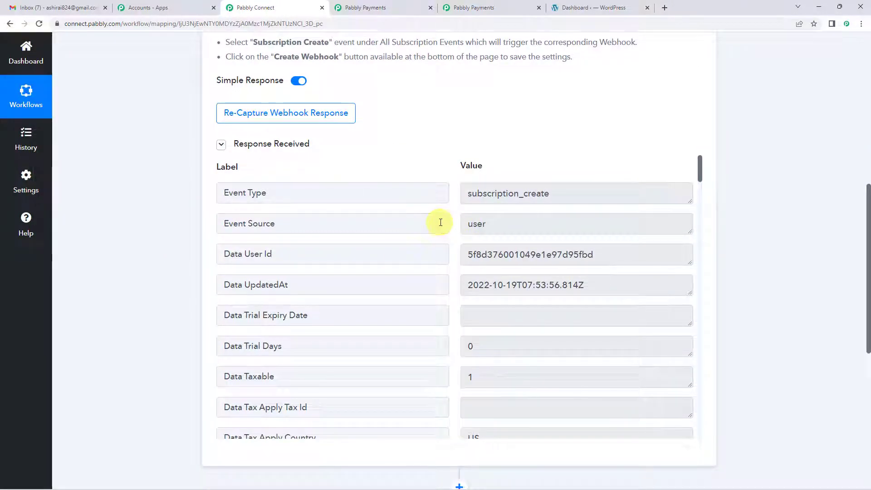
# - Examine the subscription note, product name, and plan payment term in the received webhook response
pyautogui.scroll(-5, 442, 223)
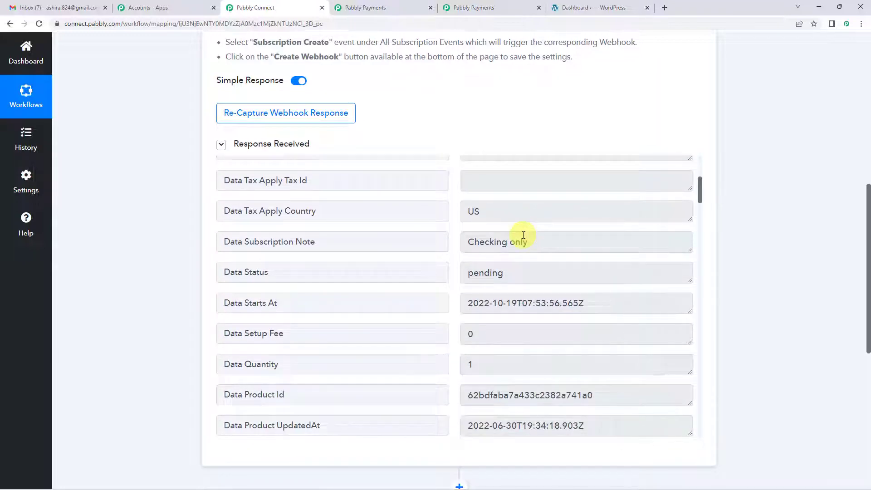
pyautogui.scroll(-1, 524, 235)
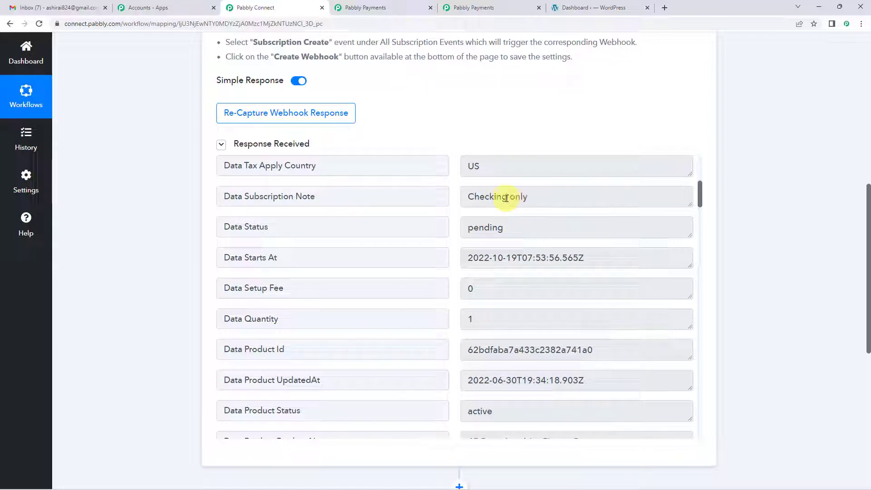
pyautogui.scroll(-5, 506, 198)
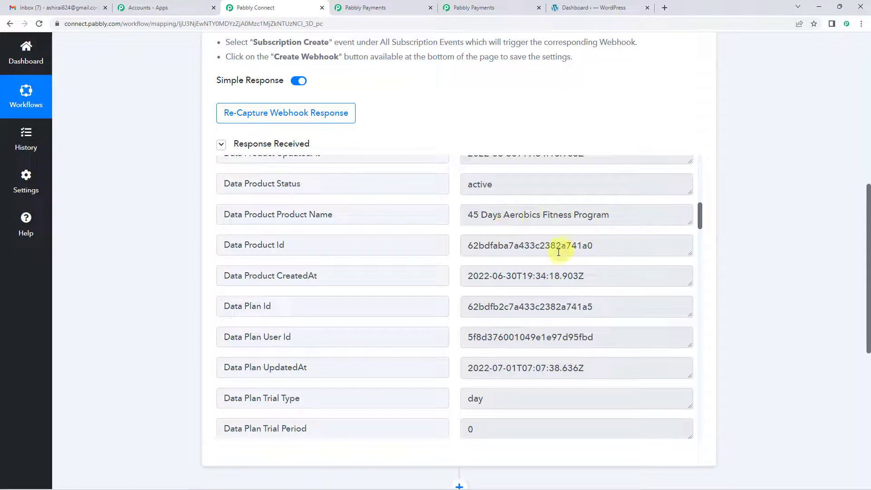
pyautogui.scroll(-3, 558, 250)
pyautogui.scroll(-9, 559, 252)
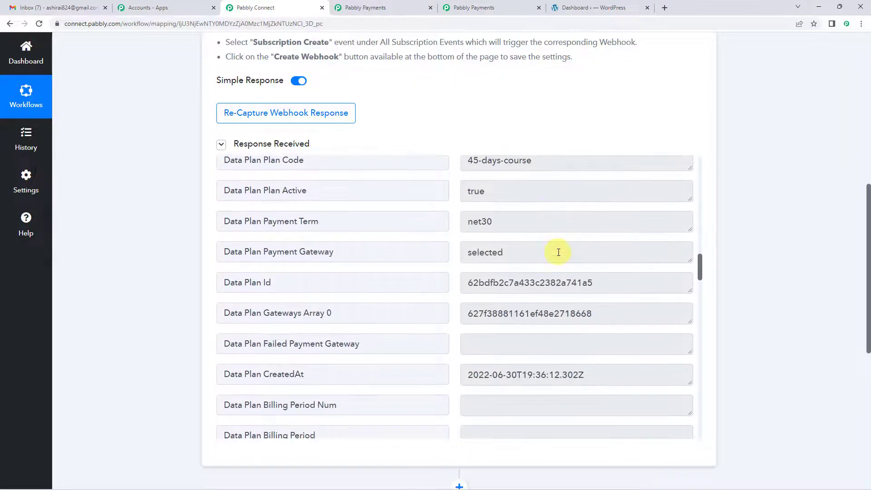
pyautogui.scroll(-1, 559, 252)
pyautogui.scroll(1, 559, 252)
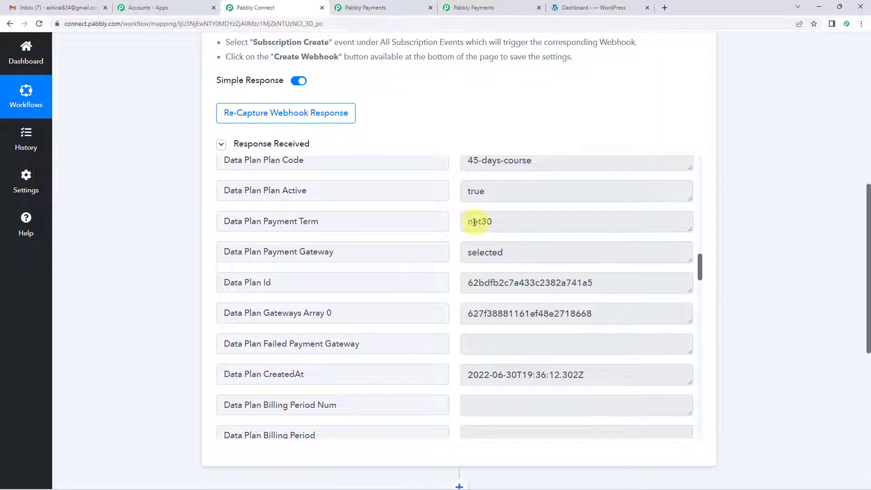
# - Examine the customer's email, phone, name, company, and billing address fields in the received webhook response
pyautogui.scroll(-12, 474, 222)
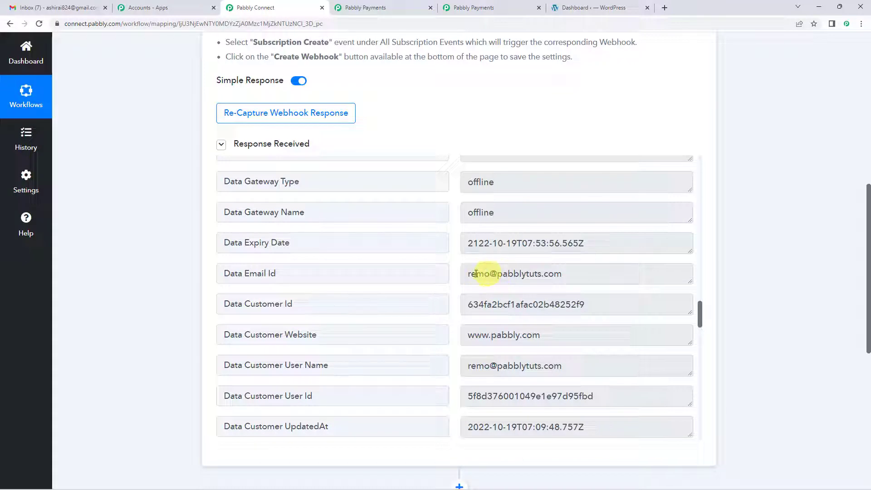
pyautogui.scroll(-3, 522, 273)
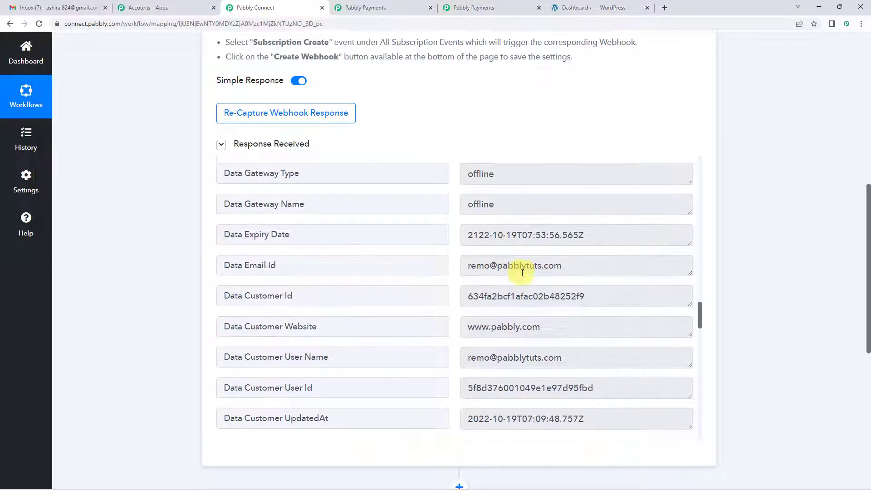
pyautogui.scroll(-8, 507, 276)
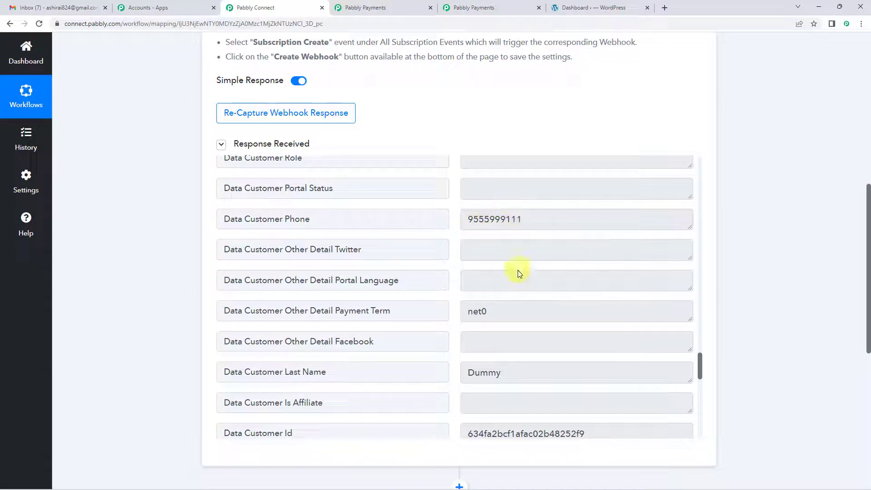
pyautogui.scroll(-2, 519, 272)
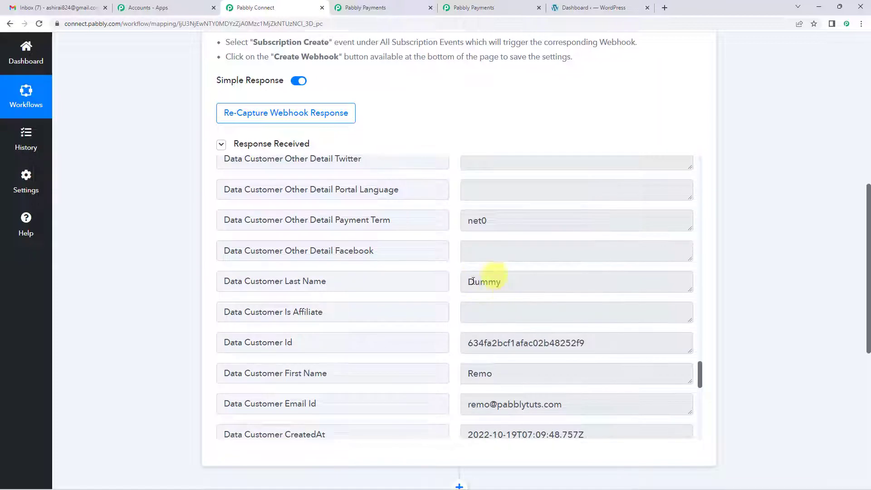
pyautogui.scroll(-2, 492, 279)
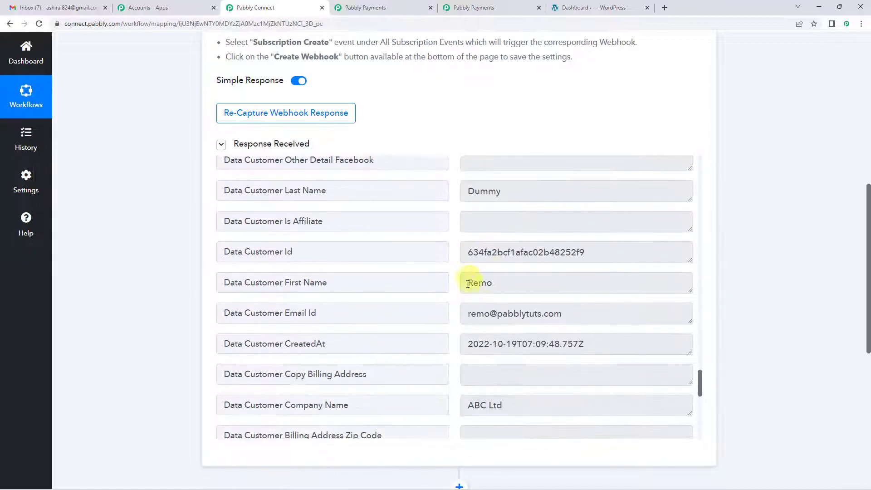
pyautogui.scroll(-2, 484, 284)
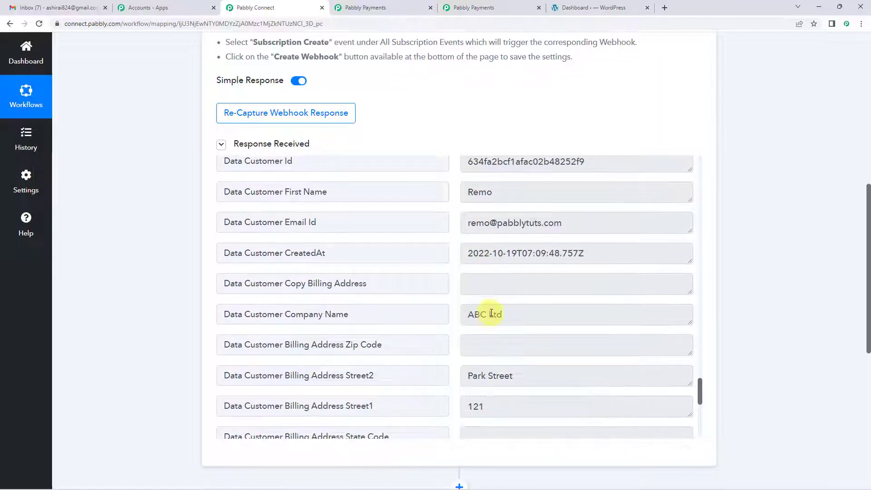
pyautogui.scroll(-2, 486, 304)
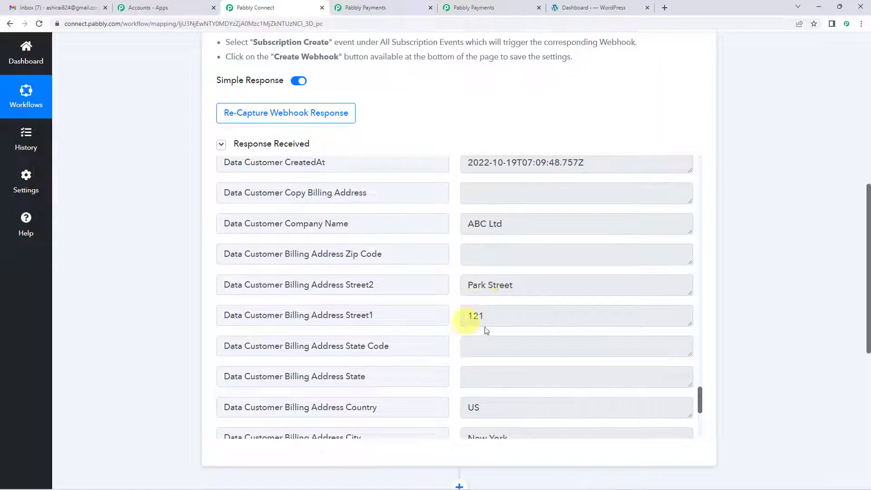
pyautogui.scroll(-3, 486, 331)
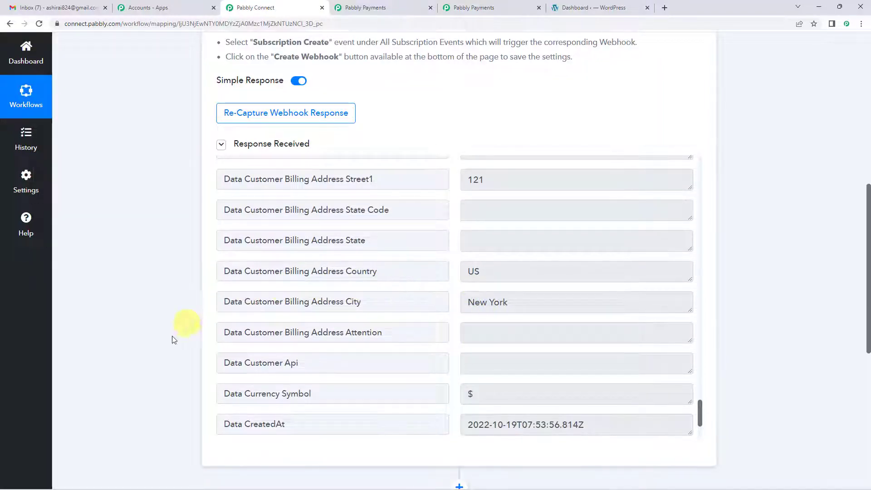
# - Set WooCommerce as the app for the workflow's action step
pyautogui.scroll(9, 172, 339)
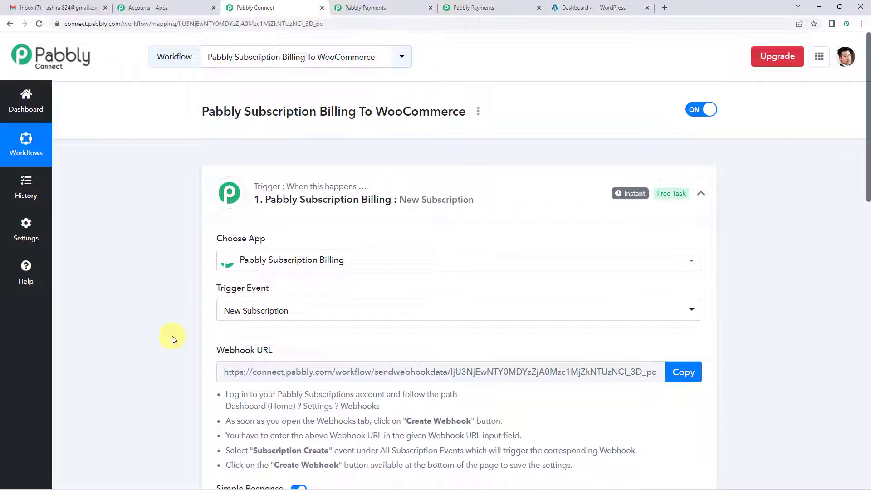
pyautogui.scroll(-10, 173, 339)
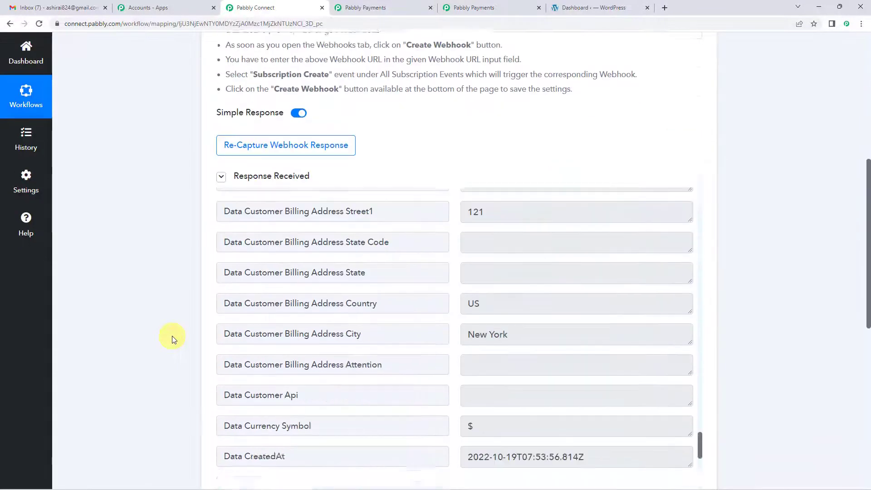
pyautogui.click(305, 230)
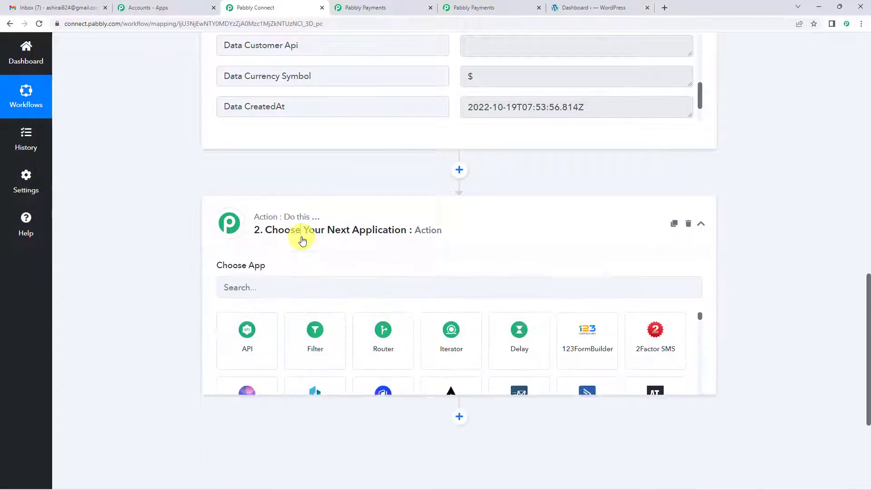
pyautogui.click(263, 292)
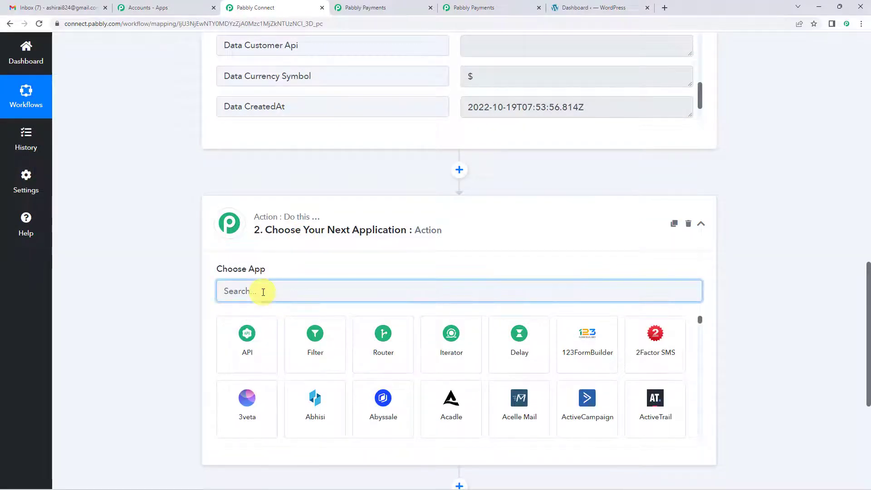
pyautogui.write('woo')
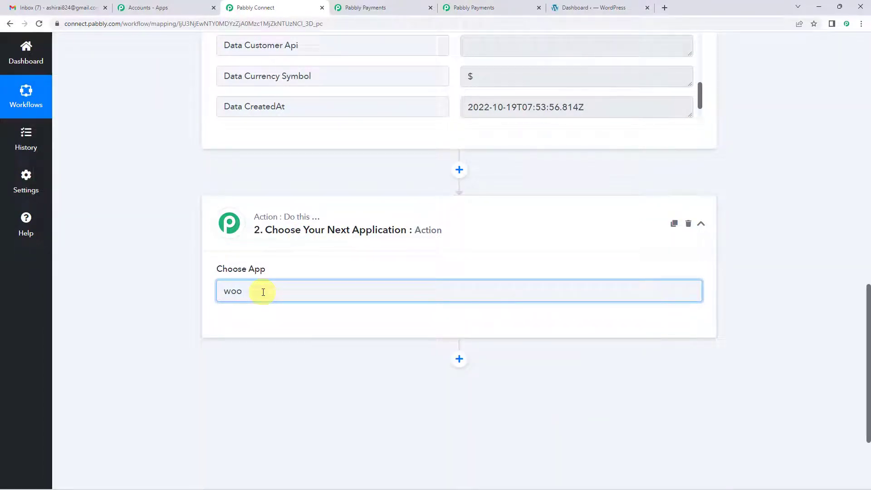
pyautogui.click(264, 336)
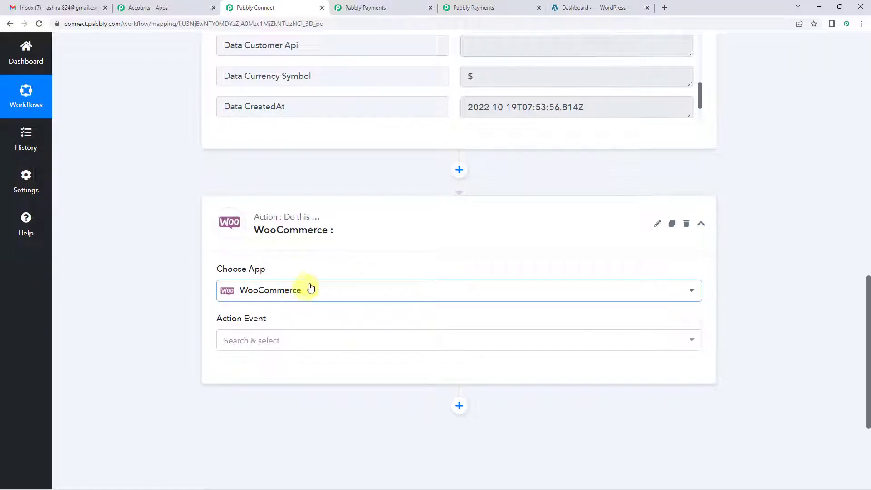
# - Set the WooCommerce action event to Add New Customer
pyautogui.scroll(-1, 300, 290)
pyautogui.click(256, 298)
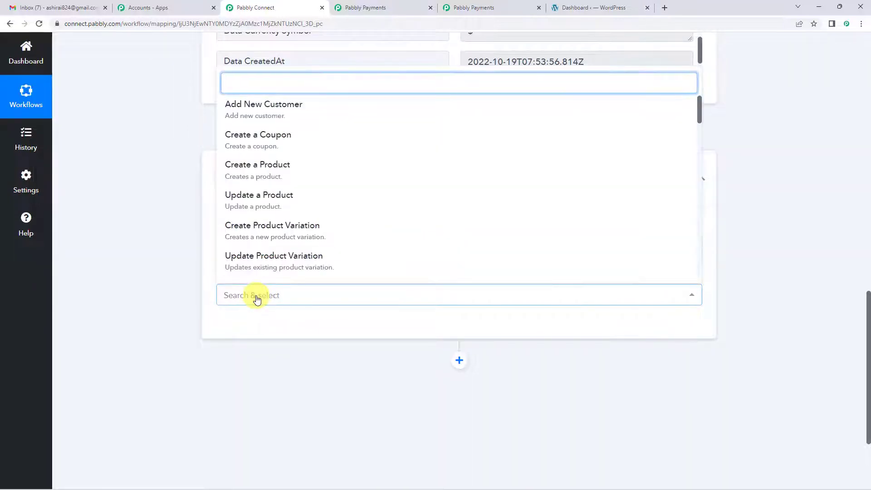
pyautogui.click(259, 112)
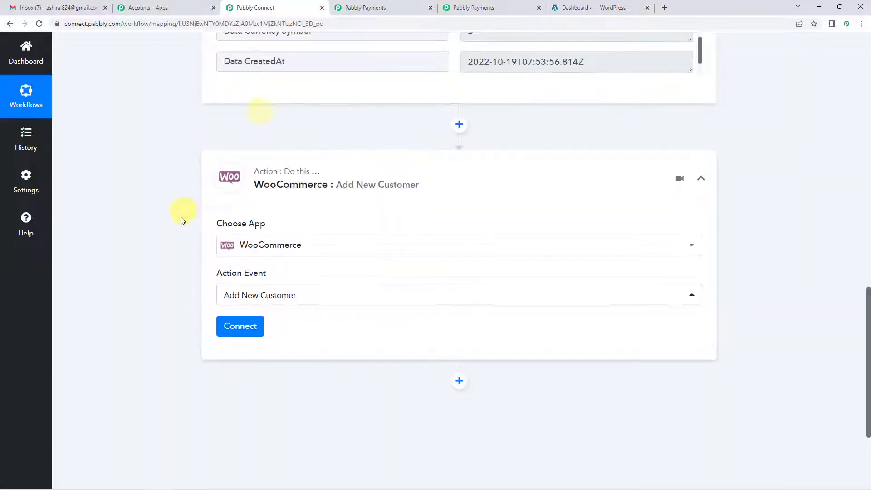
pyautogui.scroll(15, 178, 287)
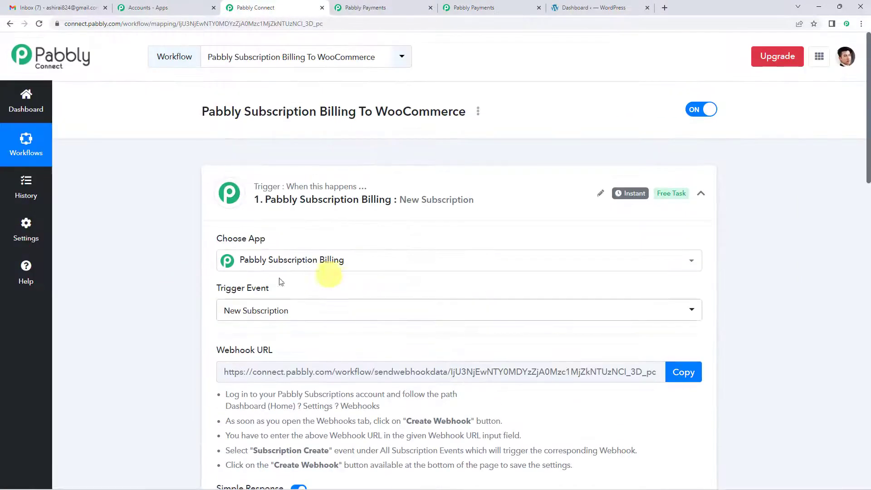
pyautogui.scroll(-15, 170, 330)
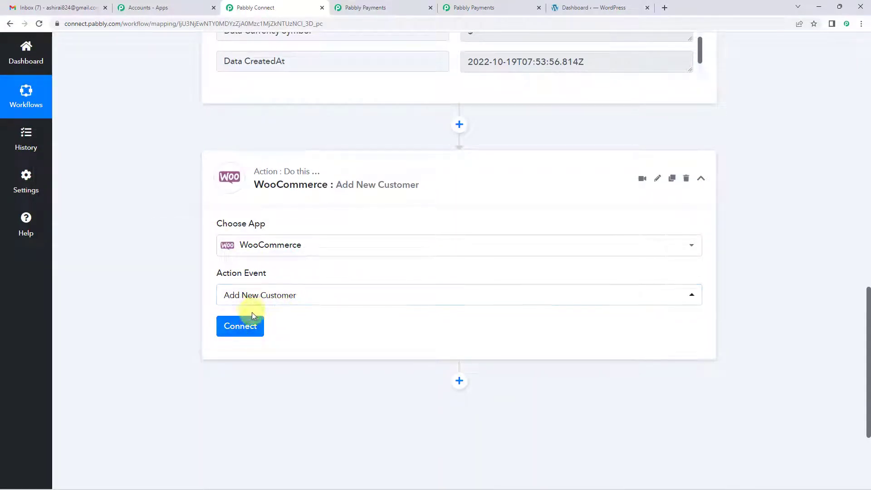
# - Start a new WooCommerce connection for the action and examine the required credentials and the website URL format
pyautogui.click(249, 329)
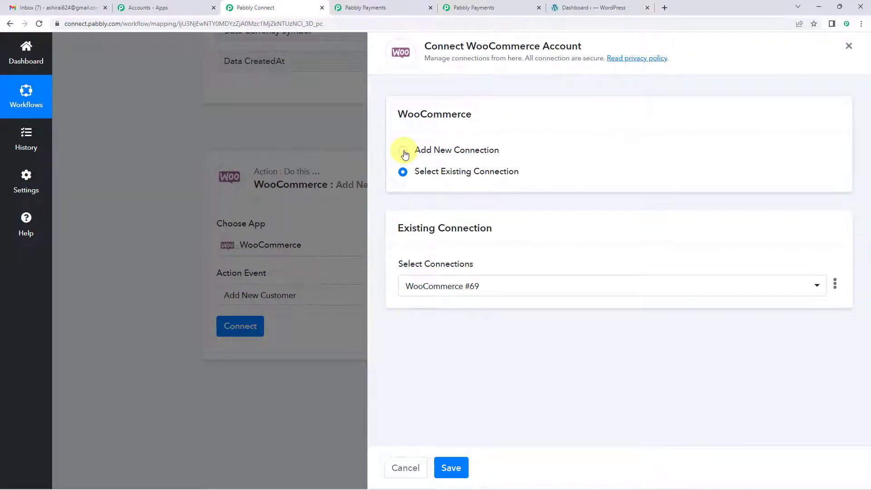
pyautogui.click(404, 152)
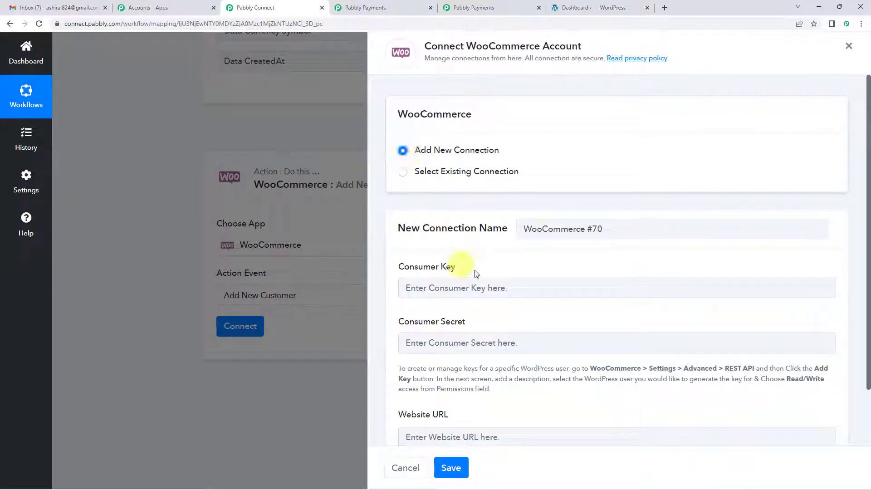
pyautogui.scroll(-2, 483, 277)
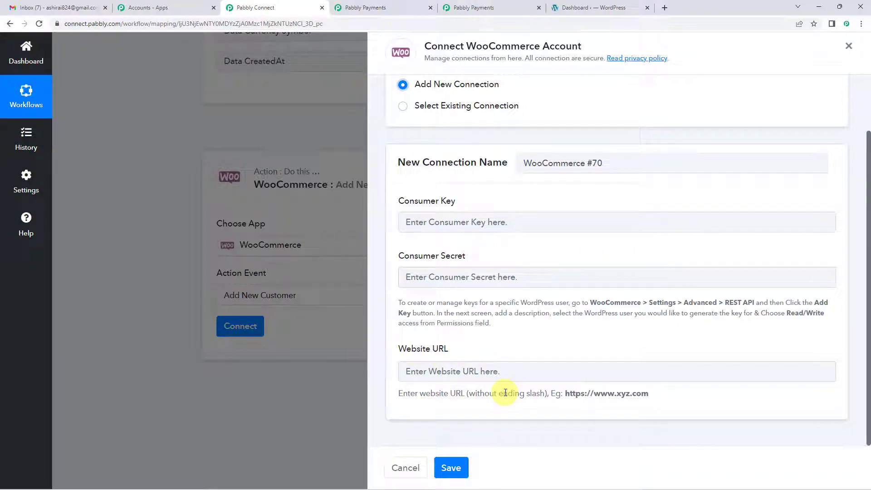
pyautogui.moveTo(565, 394); pyautogui.dragTo(658, 396)
pyautogui.click(611, 398)
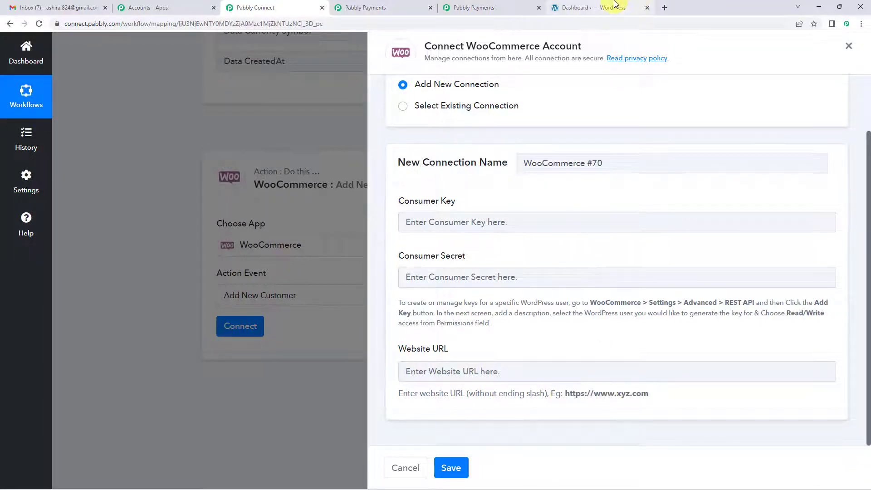
pyautogui.click(615, 3)
pyautogui.moveTo(37, 277)
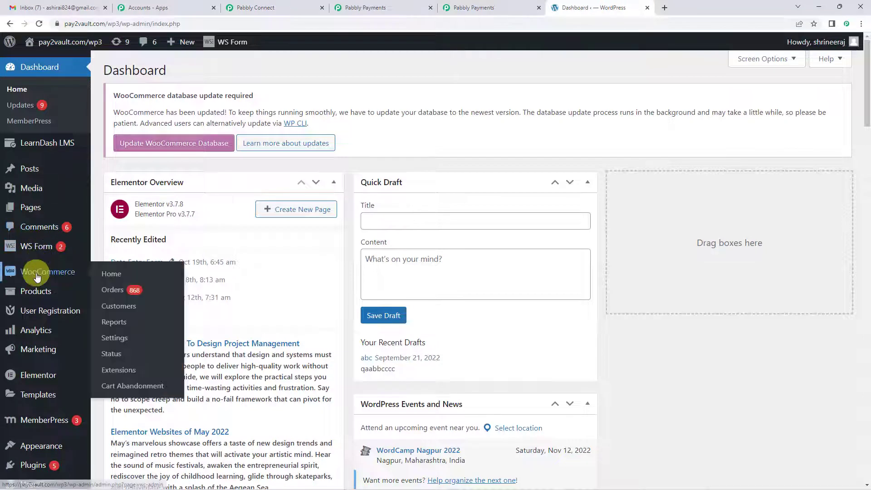
pyautogui.click(115, 278)
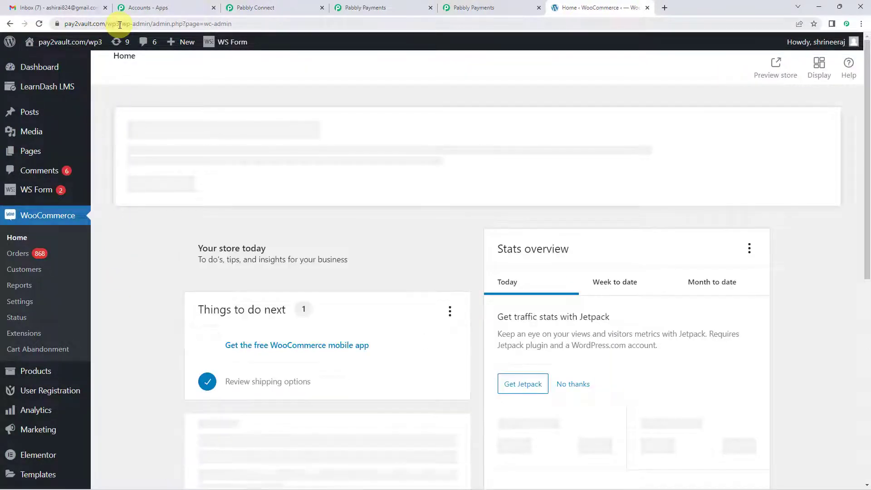
pyautogui.click(120, 24)
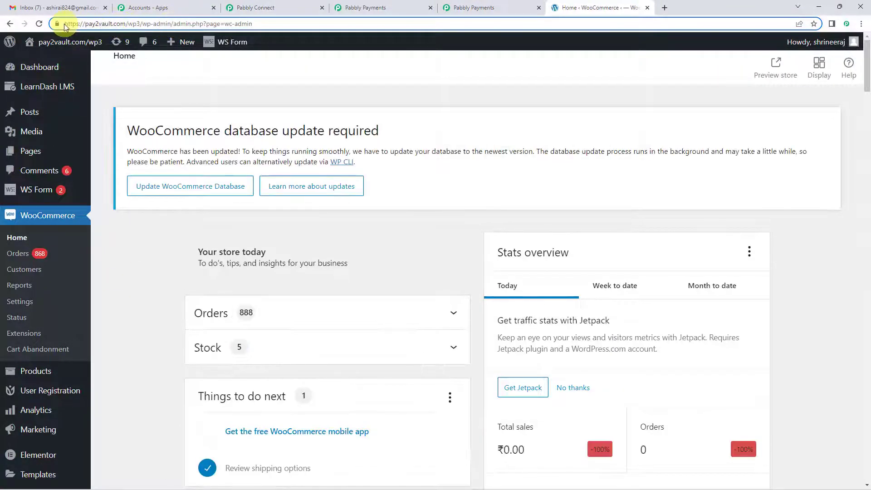
pyautogui.moveTo(67, 24); pyautogui.dragTo(123, 24)
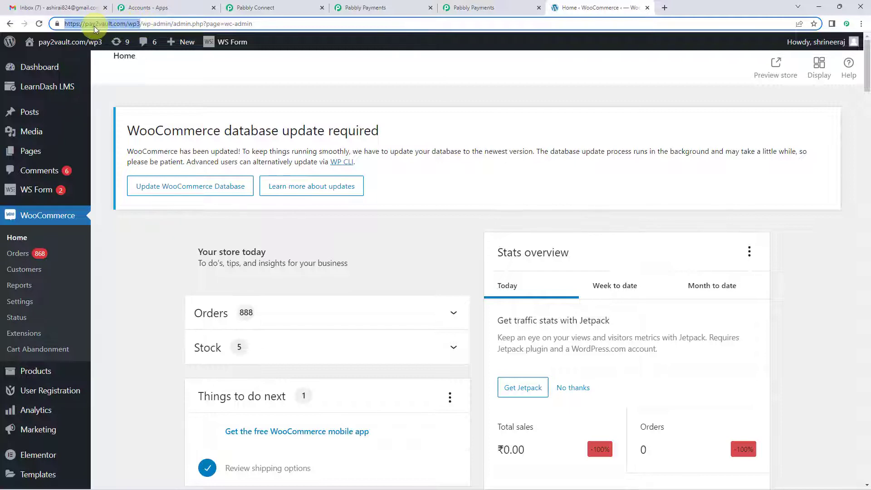
pyautogui.click(66, 24)
pyautogui.moveTo(83, 24); pyautogui.dragTo(142, 25)
pyautogui.hotkey('ctrl', 'c')
pyautogui.click(299, 6)
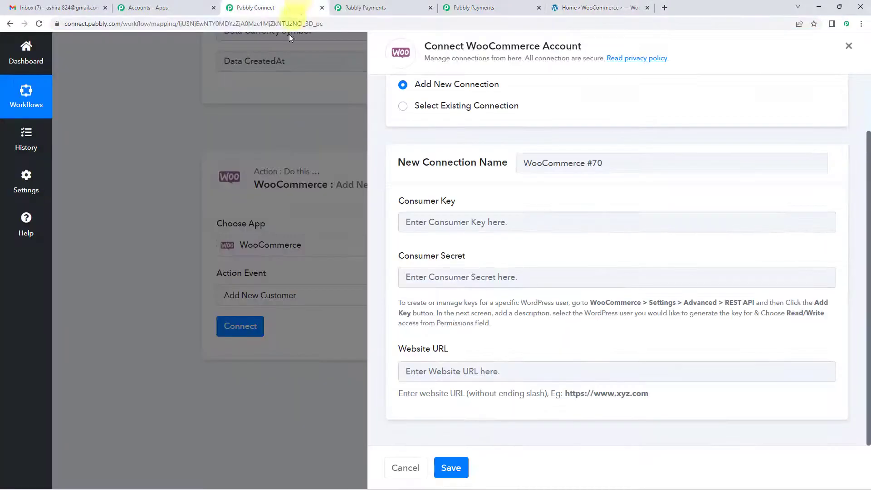
pyautogui.click(468, 370)
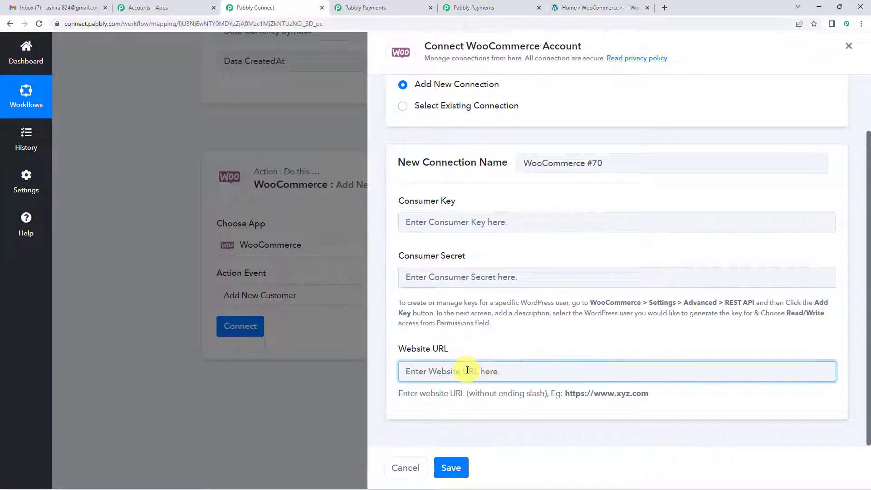
pyautogui.hotkey('ctrl', 'v')
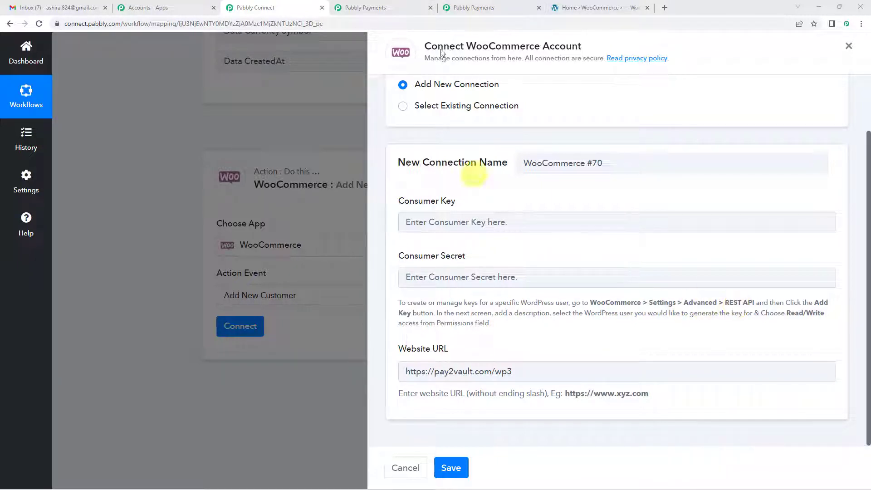
# - Switch to the WordPress admin and open the REST API section of WooCommerce's advanced settings
pyautogui.click(570, 7)
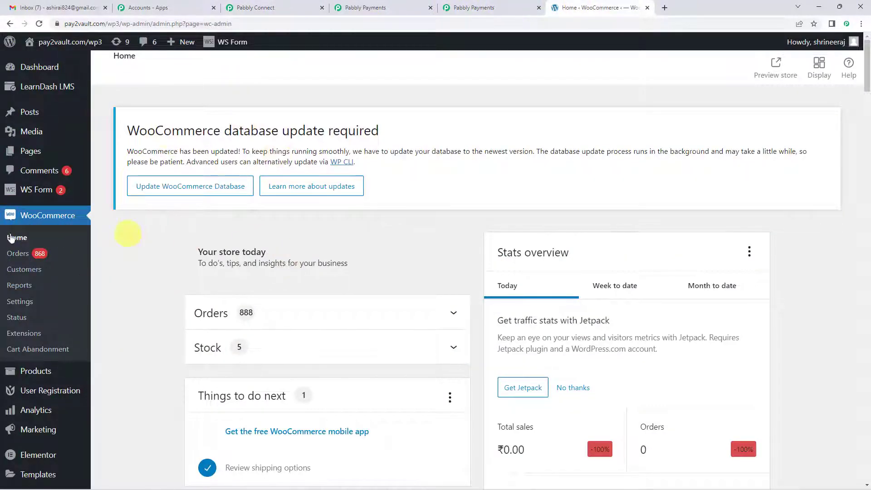
pyautogui.click(22, 309)
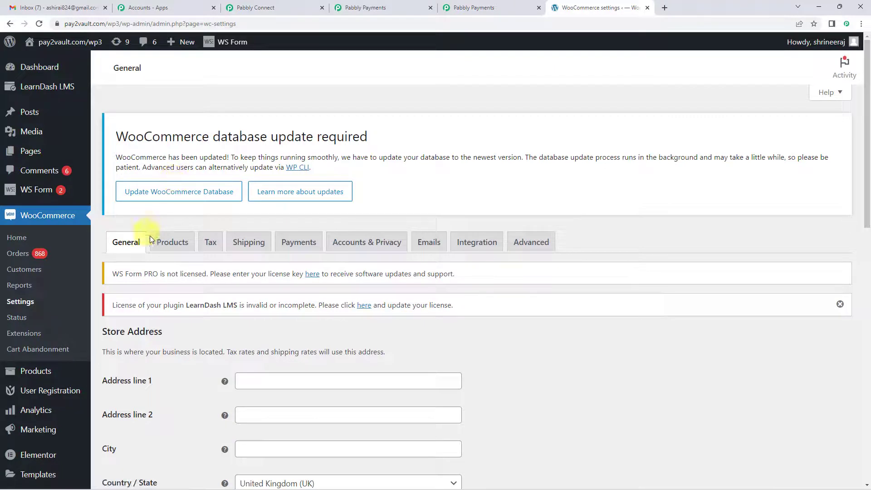
pyautogui.scroll(-1, 193, 232)
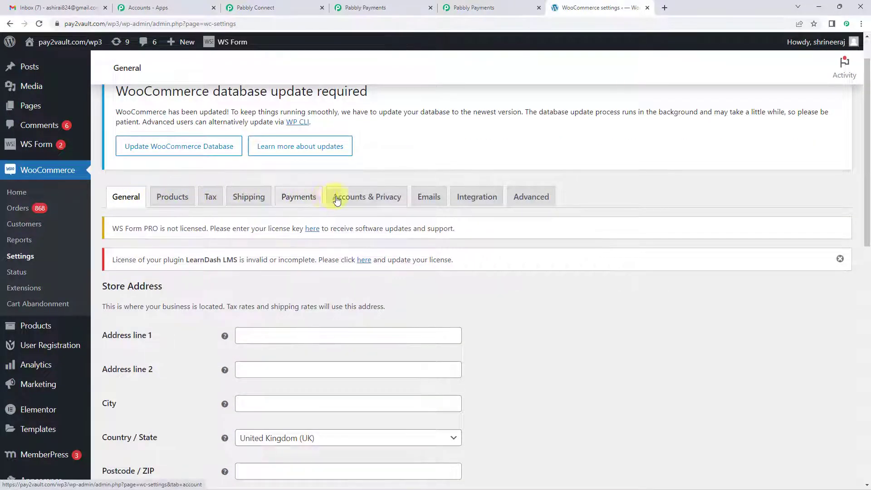
pyautogui.click(529, 203)
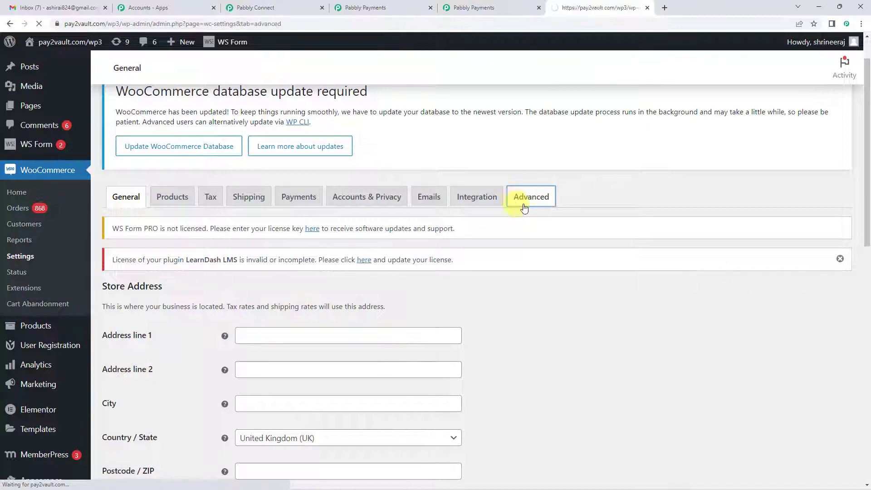
pyautogui.scroll(-2, 182, 259)
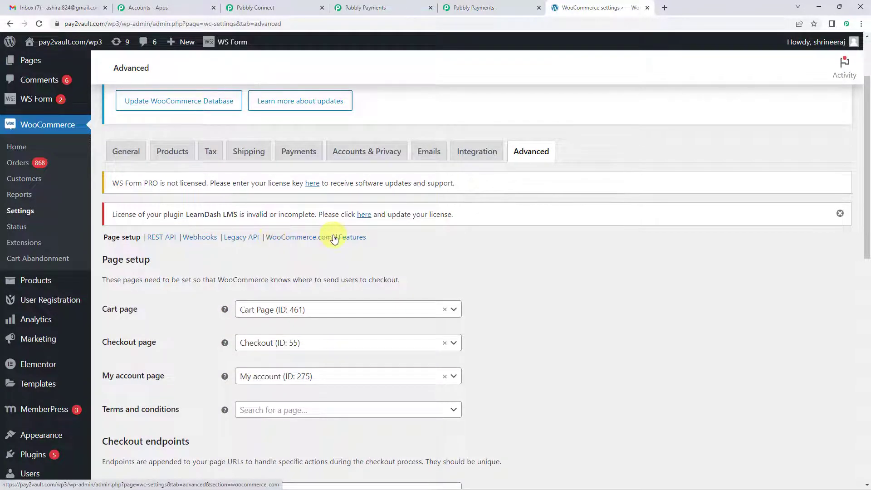
pyautogui.click(161, 238)
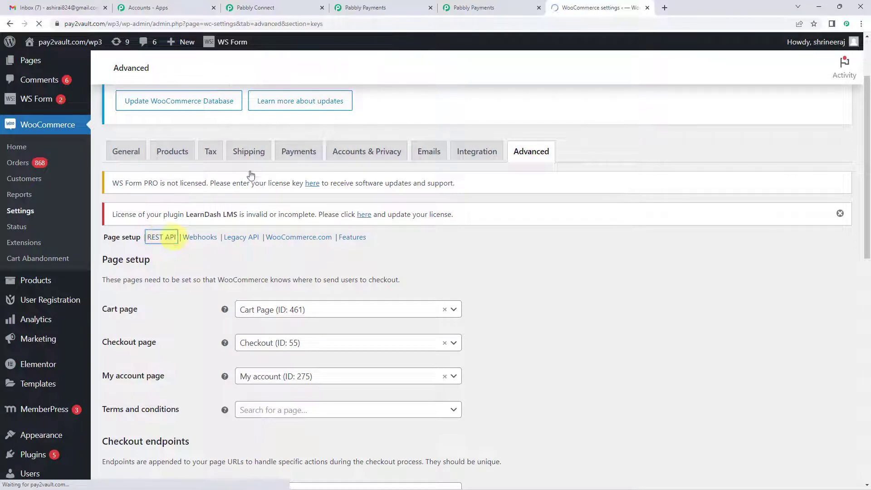
# - Check the key creation instructions in the Pabbly Connect connection form and review the existing WooCommerce REST API keys
pyautogui.click(381, 6)
pyautogui.click(279, 6)
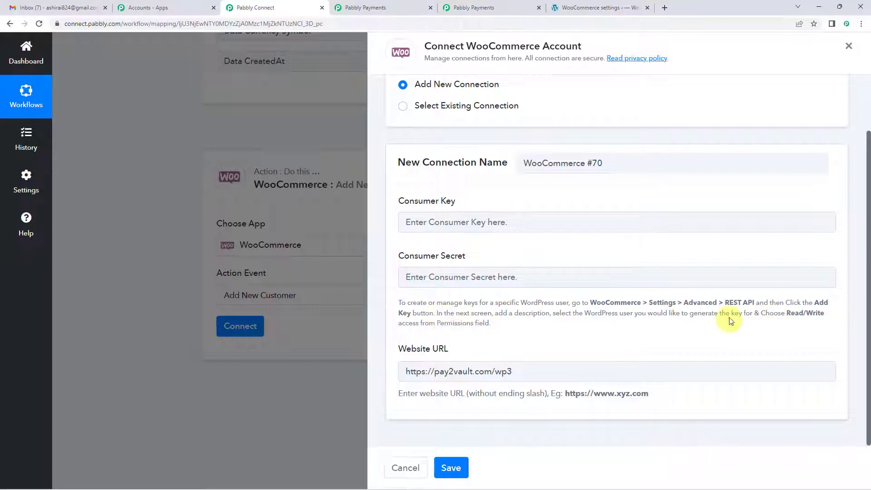
pyautogui.click(585, 7)
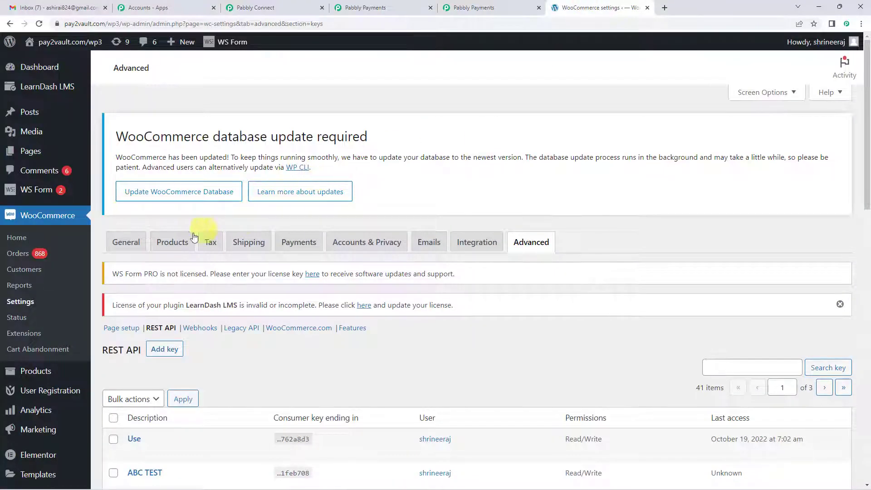
pyautogui.scroll(-1, 200, 231)
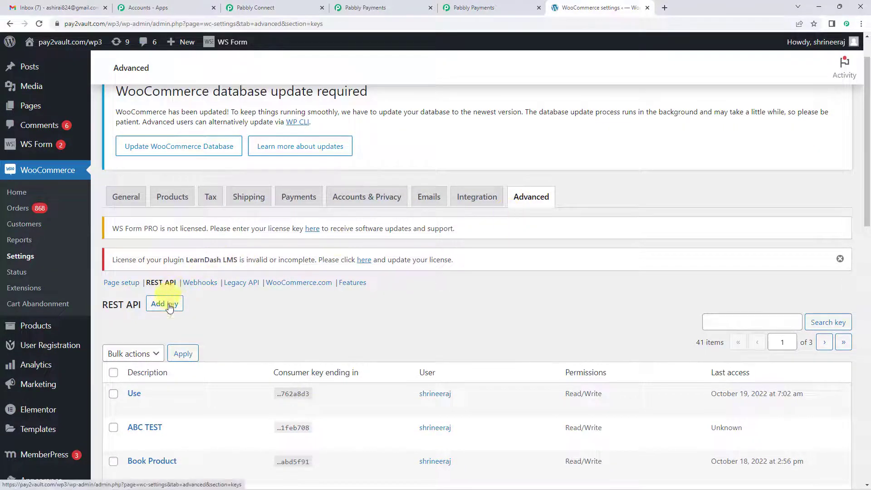
pyautogui.scroll(-1, 169, 305)
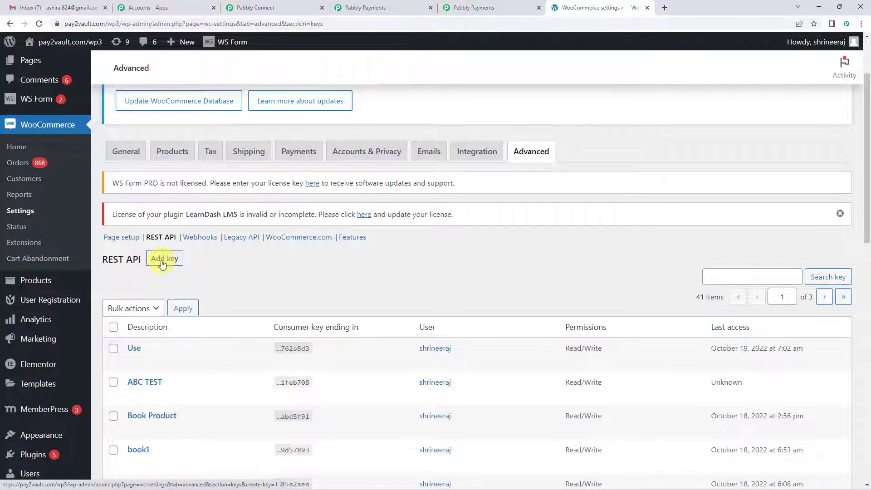
pyautogui.scroll(-2, 163, 264)
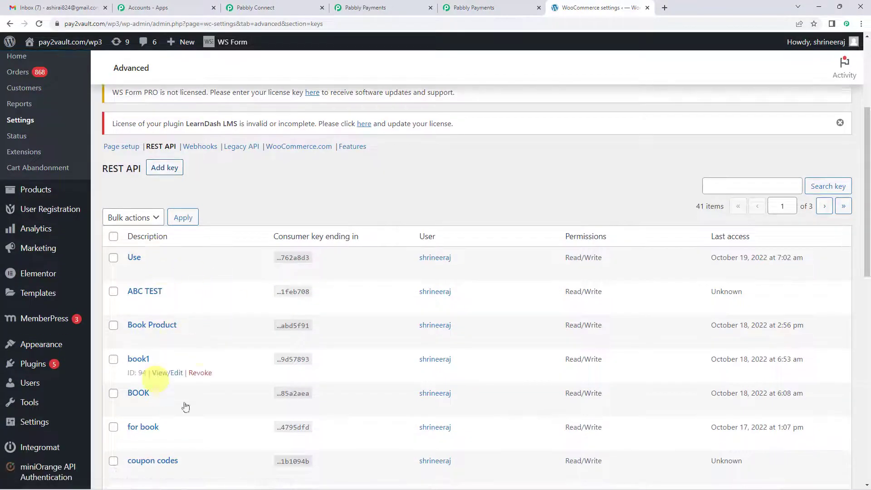
pyautogui.scroll(3, 150, 354)
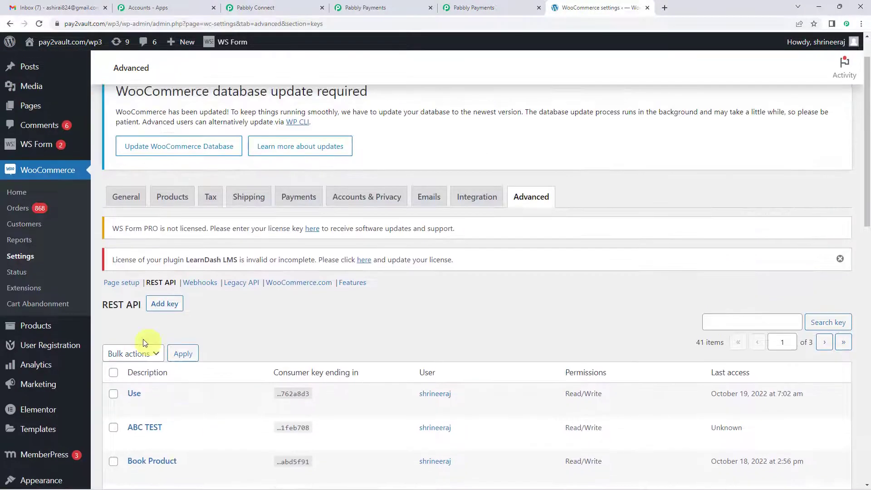
# - Begin adding a new WooCommerce REST API key and enter Dummy check as its description
pyautogui.click(166, 309)
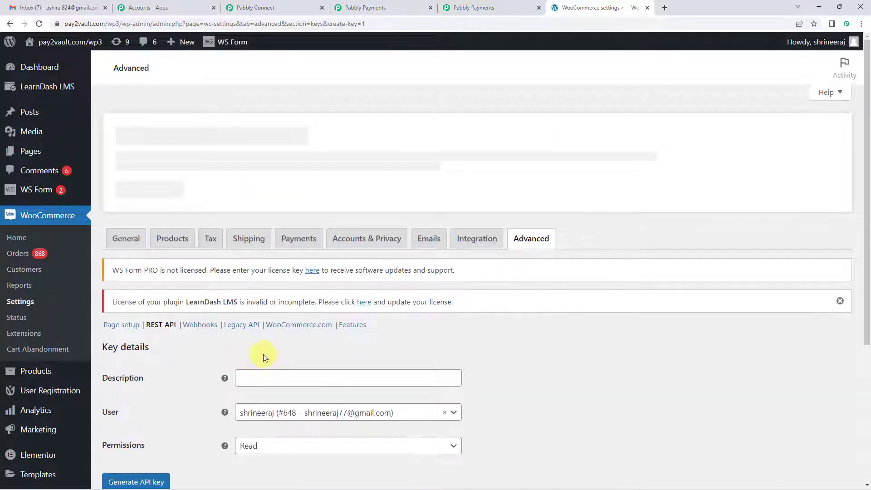
pyautogui.scroll(-2, 264, 357)
pyautogui.click(250, 292)
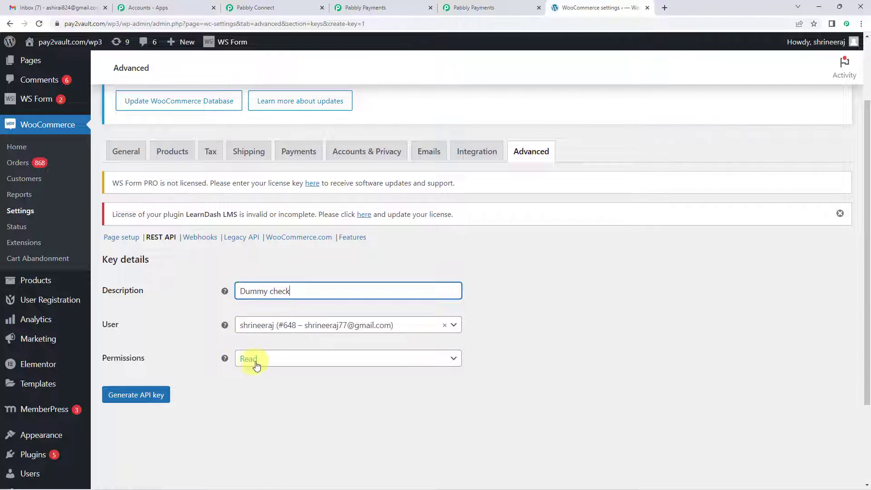
# - Recheck the permission instructions in Pabbly Connect, and generate the WooCommerce API key with Read/Write permissions
pyautogui.click(300, 8)
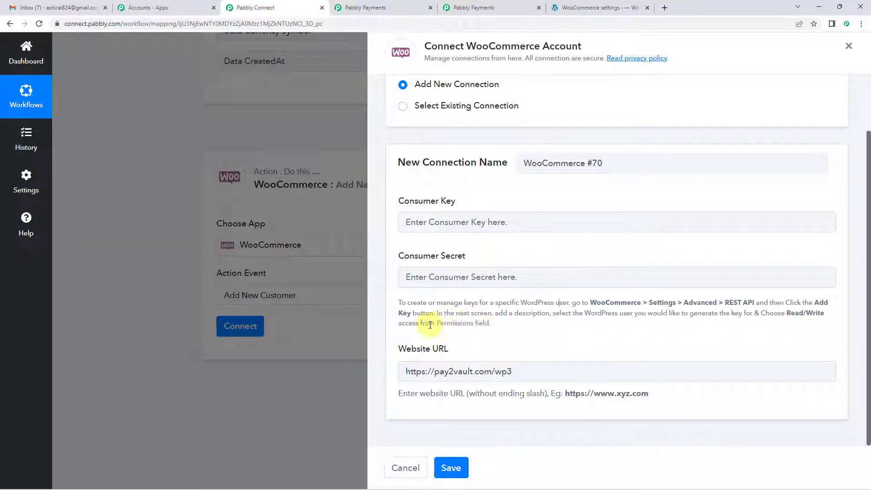
pyautogui.click(576, 8)
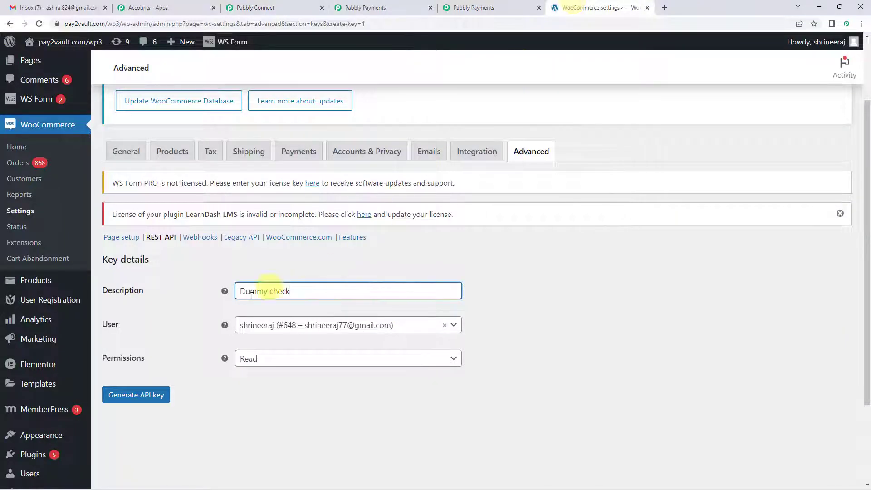
pyautogui.click(265, 362)
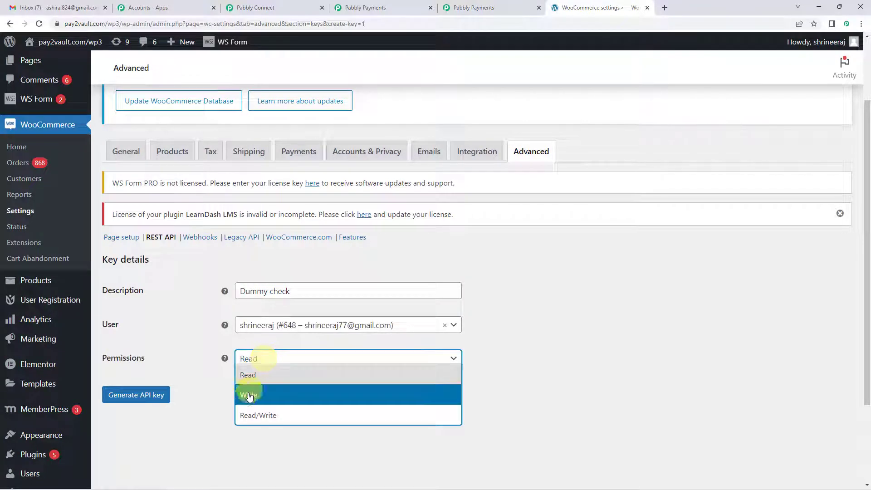
pyautogui.click(268, 416)
pyautogui.click(146, 405)
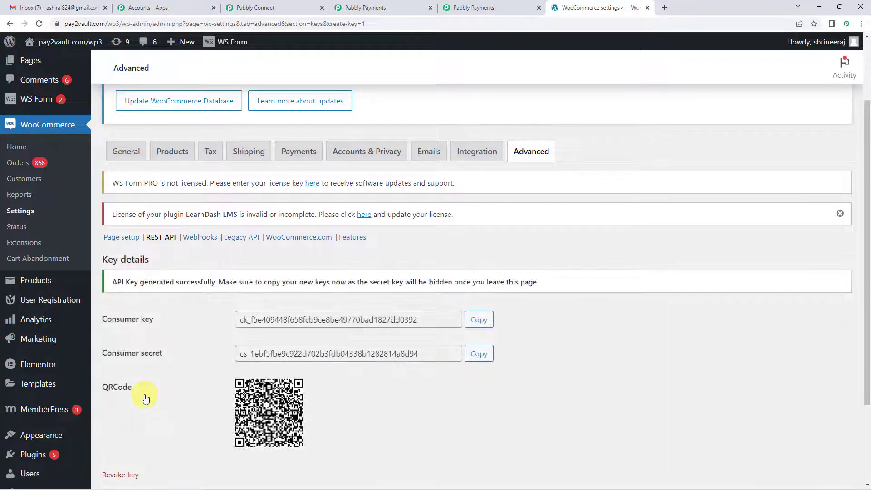
# - Copy the generated consumer key from WooCommerce and paste it into the Consumer Key field of the Pabbly Connect connection
pyautogui.scroll(-2, 205, 312)
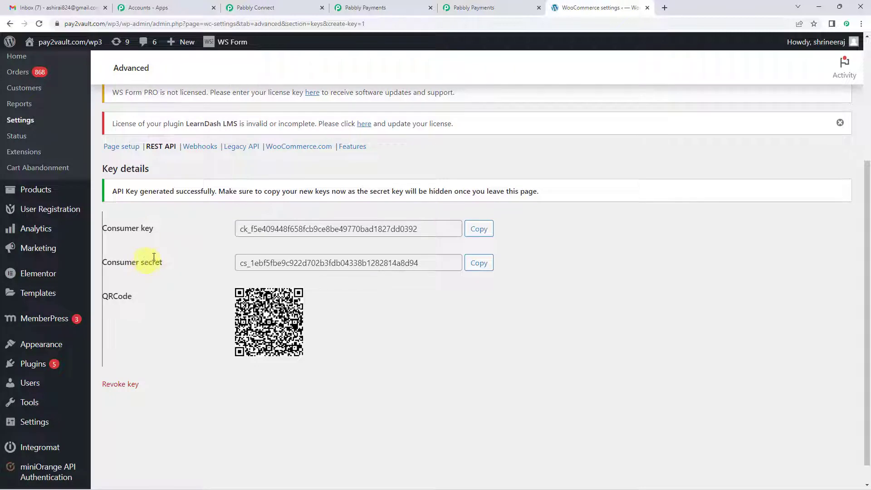
pyautogui.click(479, 228)
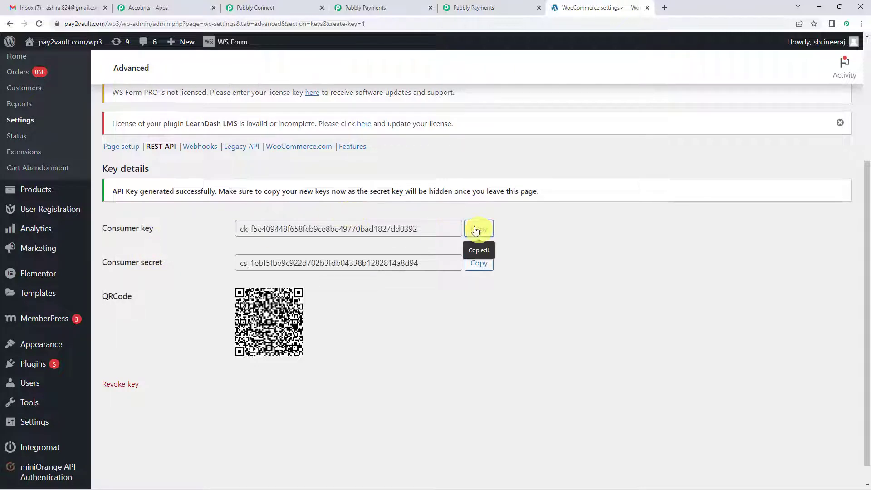
pyautogui.click(296, 3)
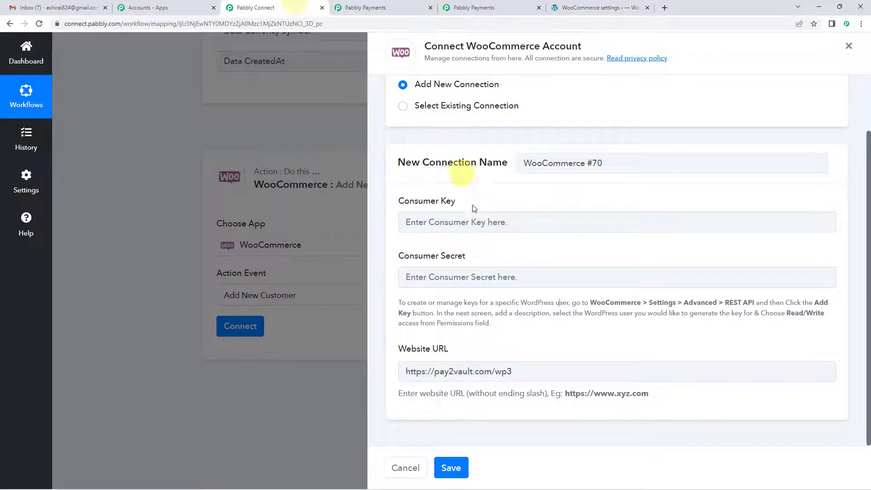
pyautogui.click(473, 223)
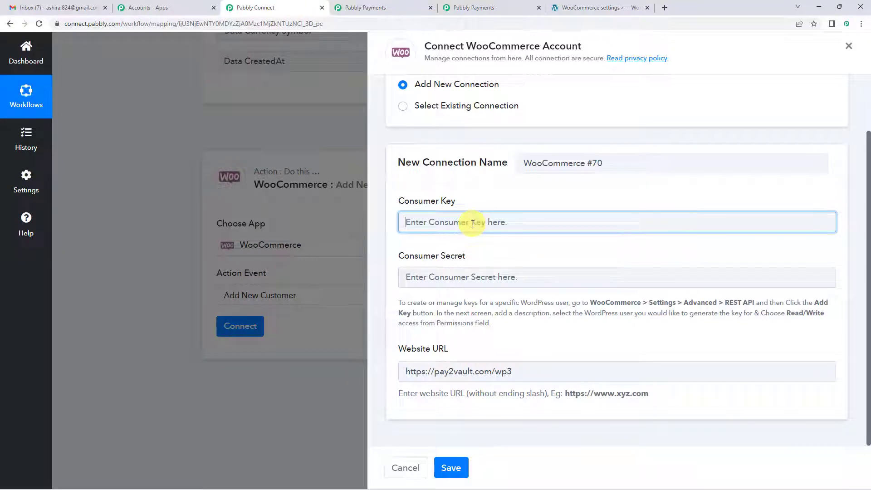
pyautogui.hotkey('ctrl', 'v')
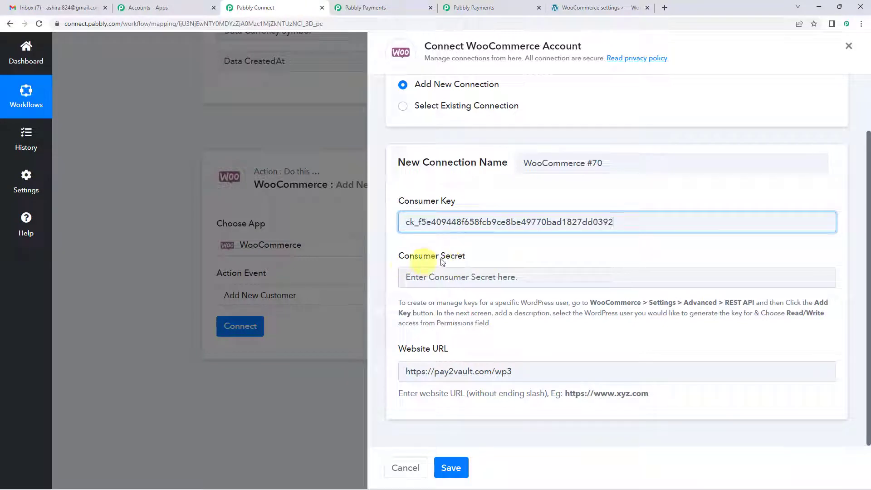
# - Copy the consumer secret from WooCommerce into the connection's Consumer Secret field in Pabbly Connect and save the connection
pyautogui.click(576, 7)
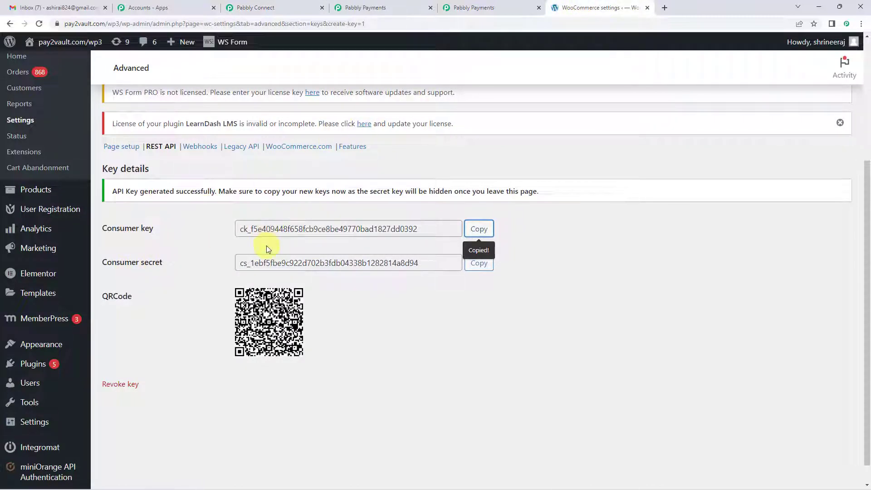
pyautogui.click(477, 267)
pyautogui.click(290, 8)
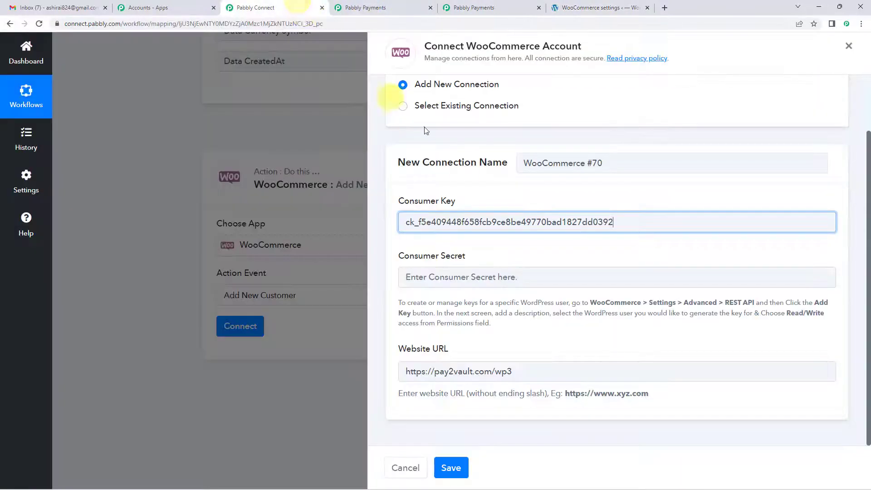
pyautogui.click(448, 276)
pyautogui.hotkey('ctrl', 'v')
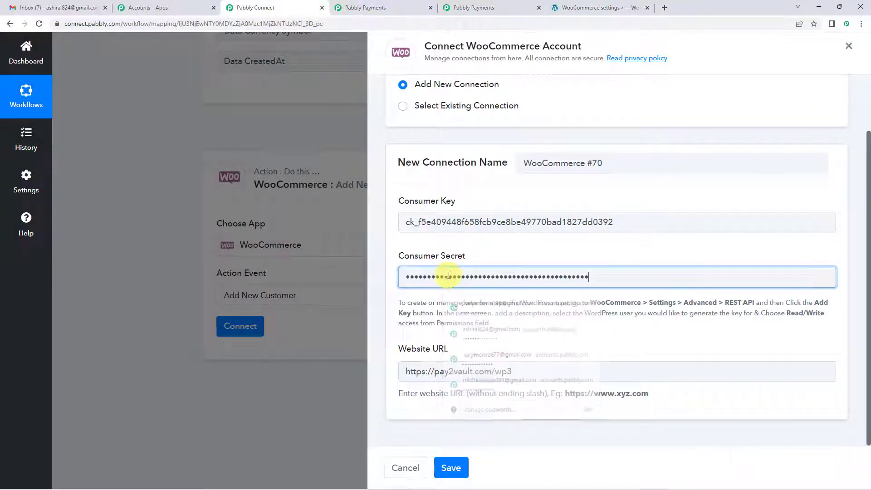
pyautogui.click(455, 465)
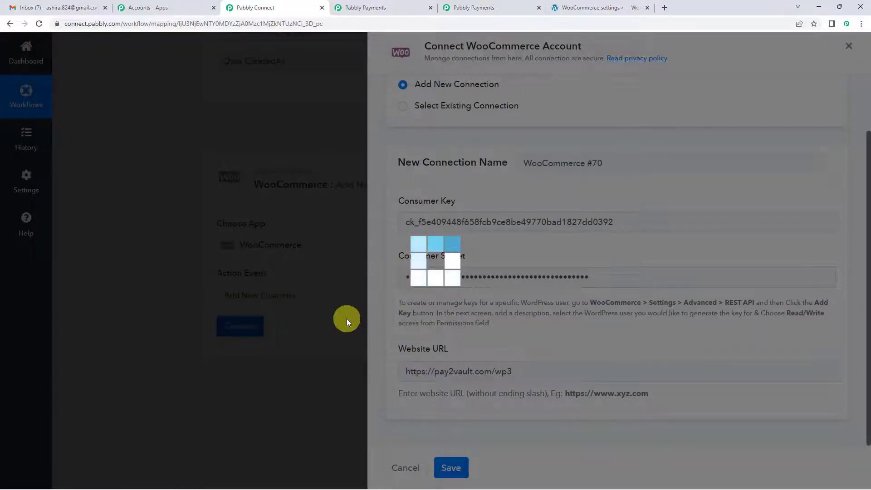
# - Examine the Add New Customer fields and search the New Subscription data available for the Email field for email entries
pyautogui.scroll(-1, 254, 303)
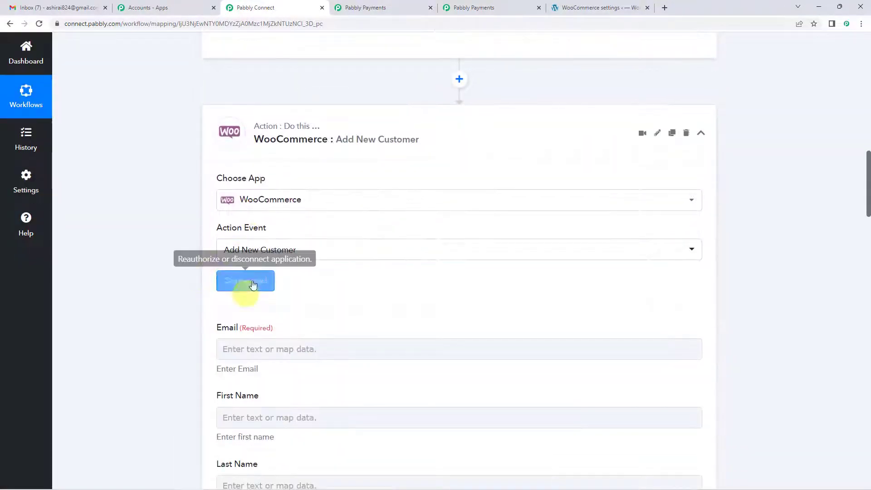
pyautogui.scroll(-1, 301, 274)
pyautogui.scroll(2, 211, 203)
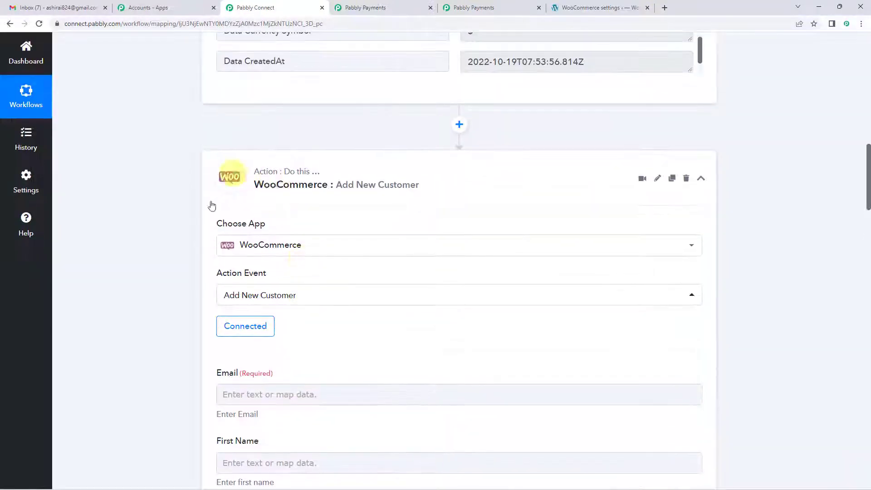
pyautogui.scroll(-4, 161, 276)
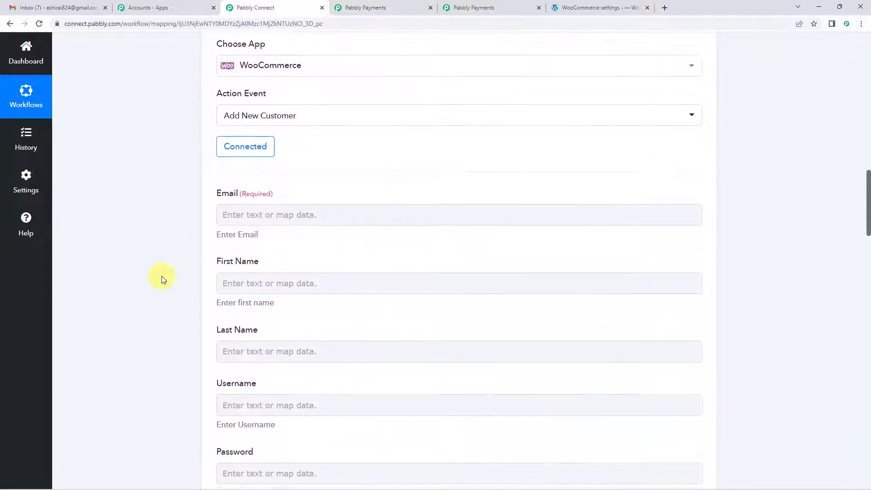
pyautogui.scroll(3, 163, 277)
pyautogui.scroll(-3, 164, 279)
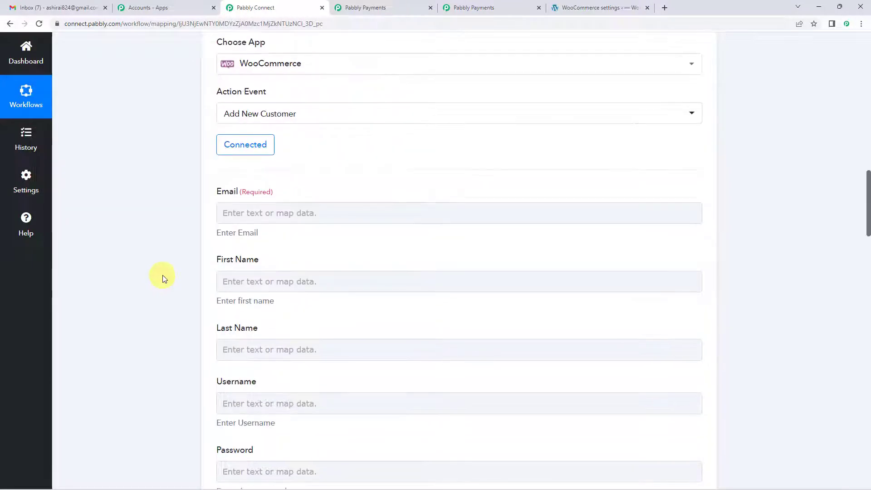
pyautogui.click(233, 214)
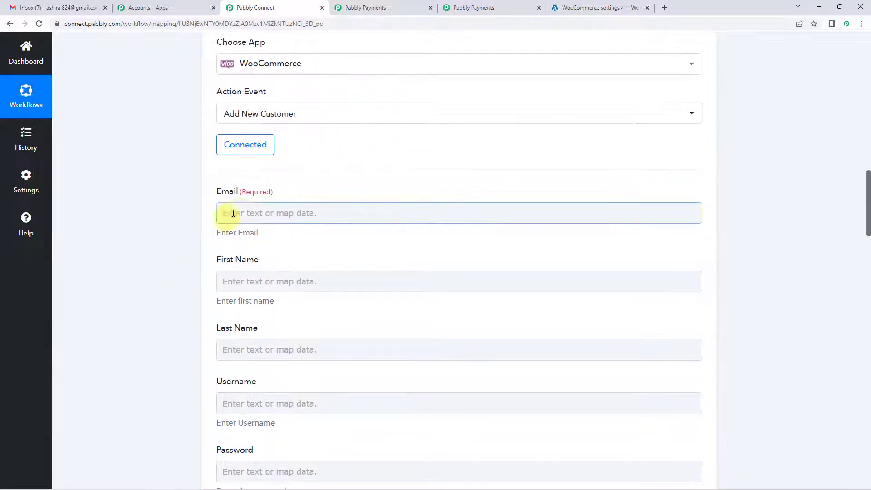
pyautogui.click(271, 215)
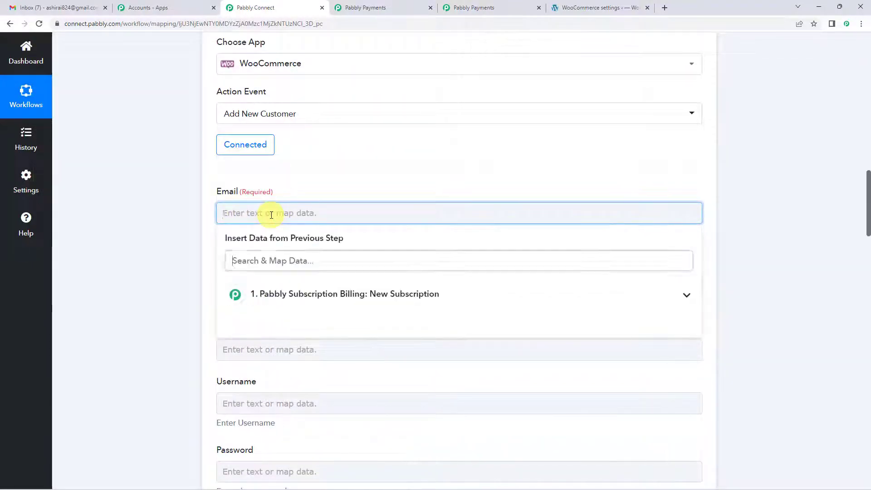
pyautogui.click(335, 297)
pyautogui.scroll(-2, 312, 327)
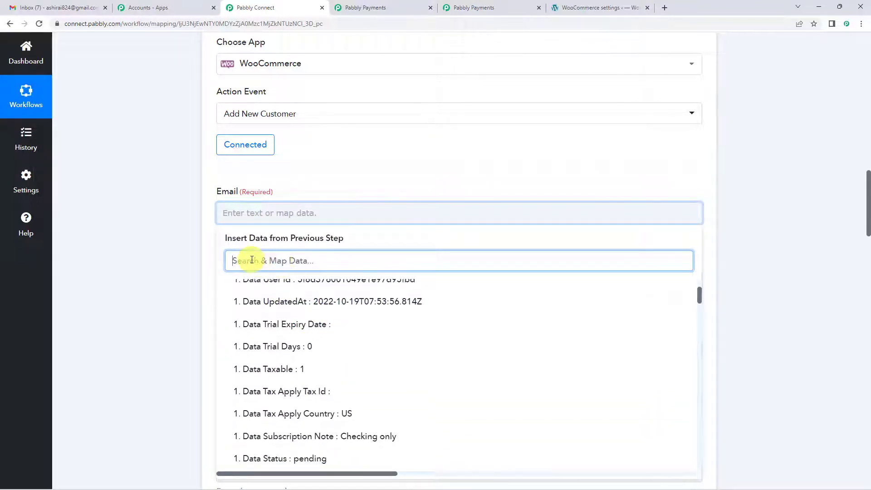
pyautogui.write('email')
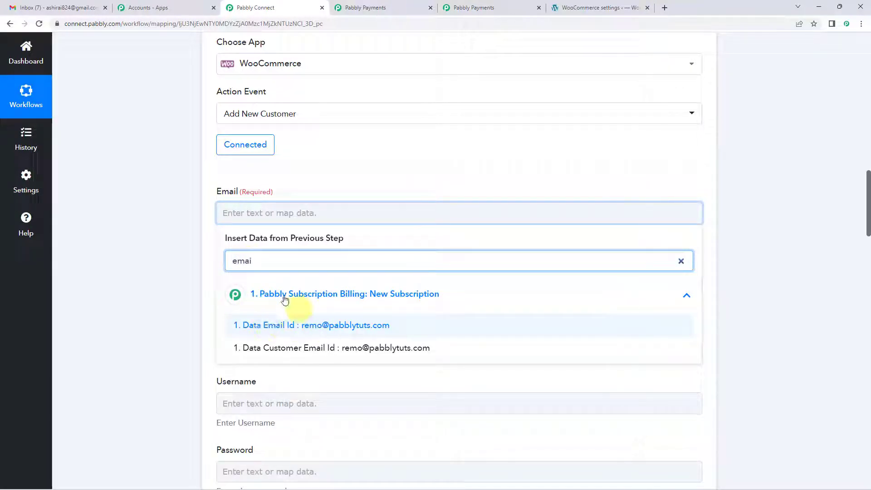
pyautogui.moveTo(252, 261); pyautogui.dragTo(228, 261)
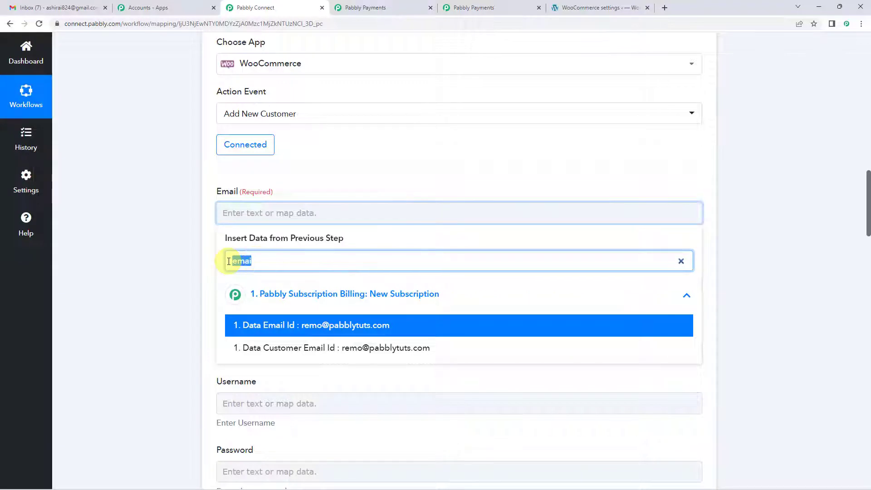
pyautogui.write('\\')
pyautogui.press('BackSpace')
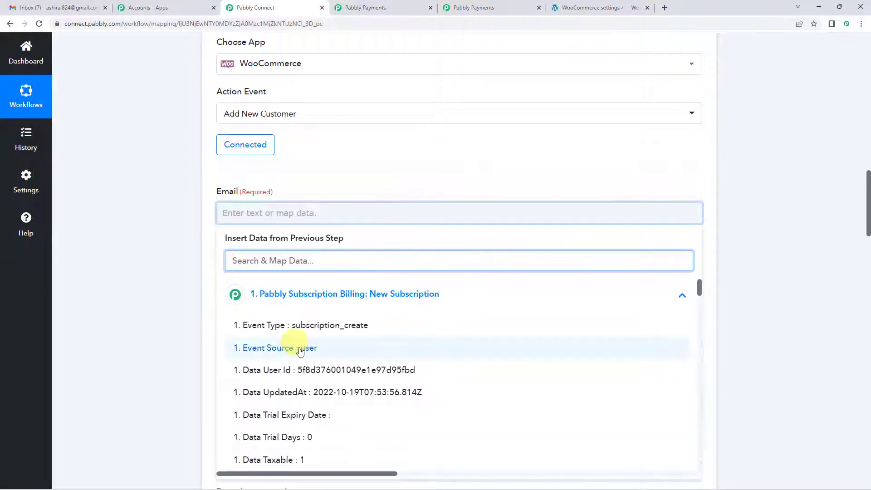
pyautogui.scroll(-1, 301, 346)
pyautogui.scroll(1, 272, 346)
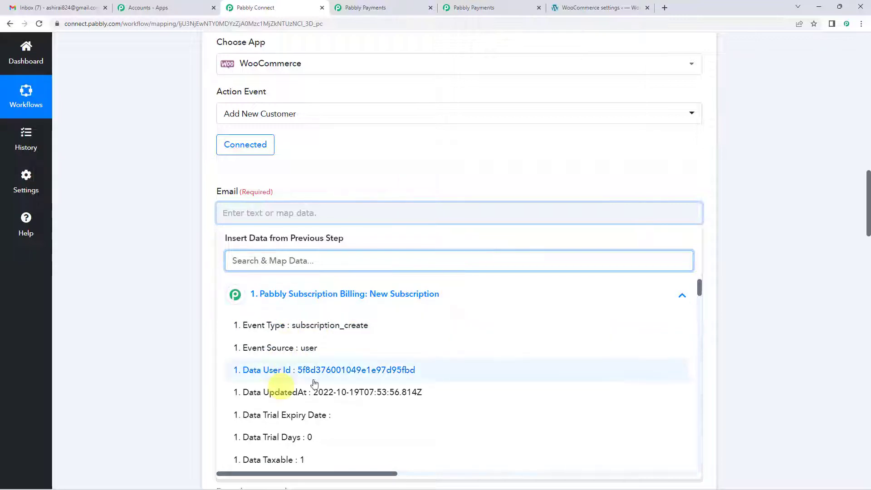
pyautogui.click(295, 294)
pyautogui.click(176, 314)
# - Review the customer data in the webhook response received by the Pabbly Subscription Billing trigger
pyautogui.scroll(10, 173, 310)
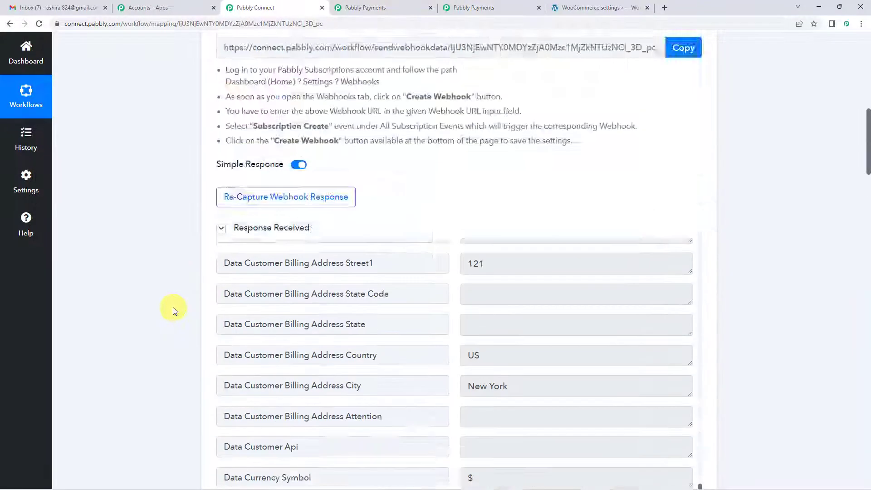
pyautogui.scroll(-3, 164, 151)
pyautogui.scroll(3, 163, 152)
pyautogui.scroll(3, 163, 152)
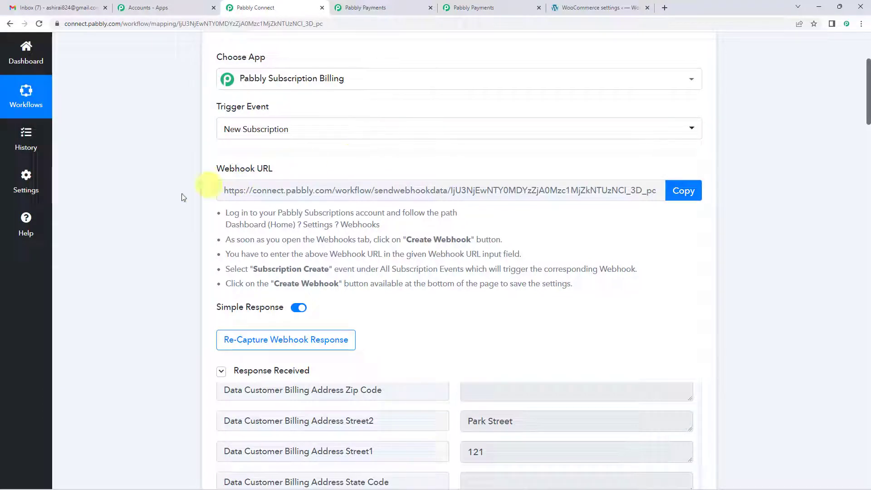
pyautogui.scroll(-2, 152, 198)
pyautogui.scroll(-3, 228, 216)
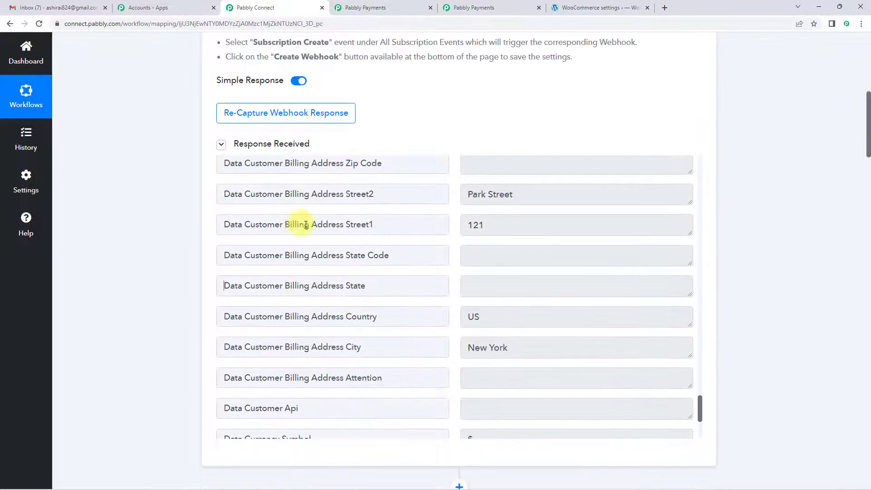
pyautogui.scroll(-1, 245, 251)
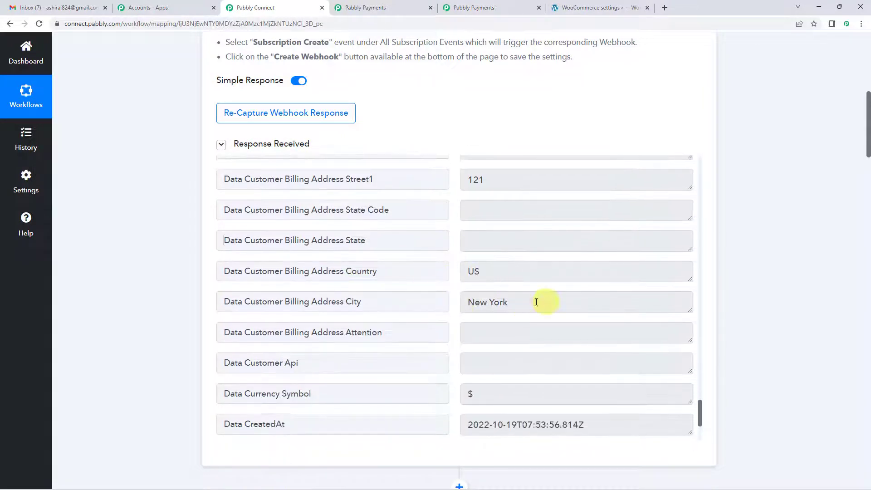
pyautogui.scroll(-9, 130, 263)
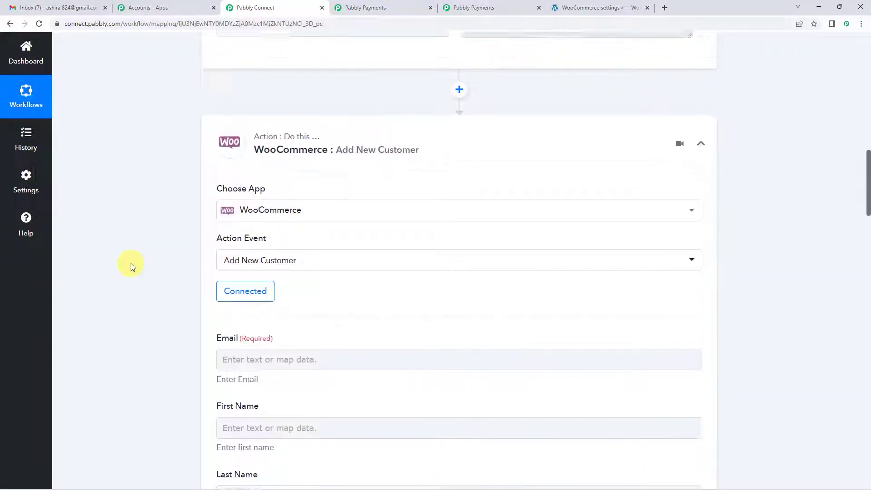
# - Map the Email field of the Add New Customer action to Data Customer Email Id from the New Subscription trigger
pyautogui.scroll(2, 131, 263)
pyautogui.scroll(-3, 130, 210)
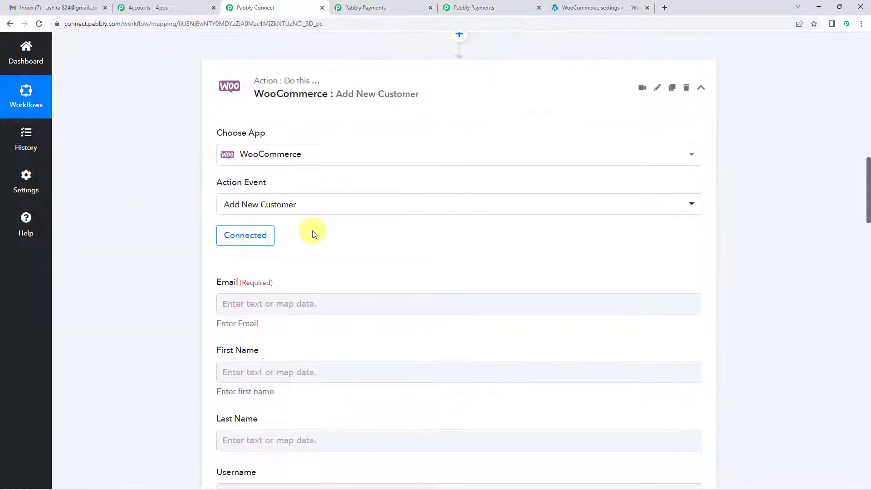
pyautogui.scroll(-2, 316, 246)
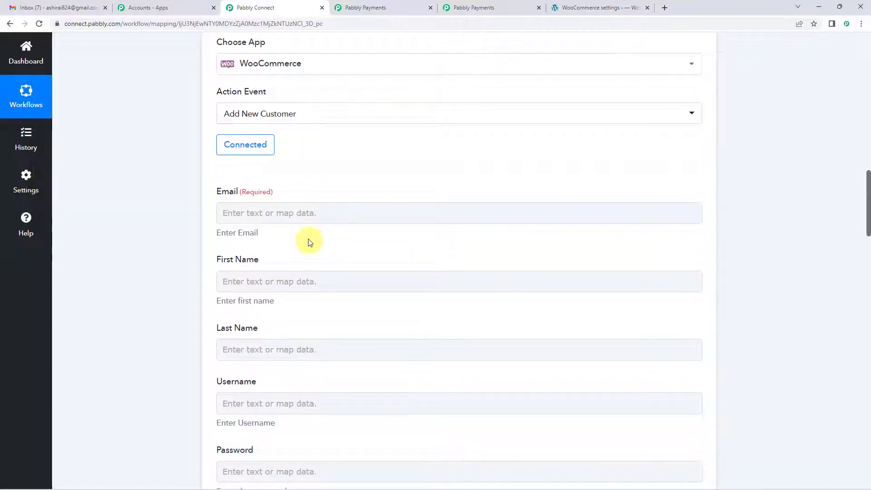
pyautogui.click(302, 222)
pyautogui.click(278, 214)
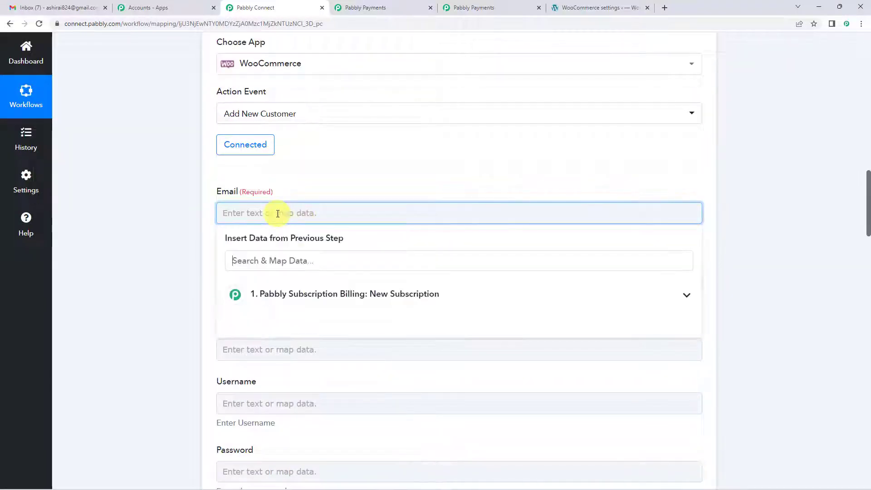
pyautogui.click(294, 293)
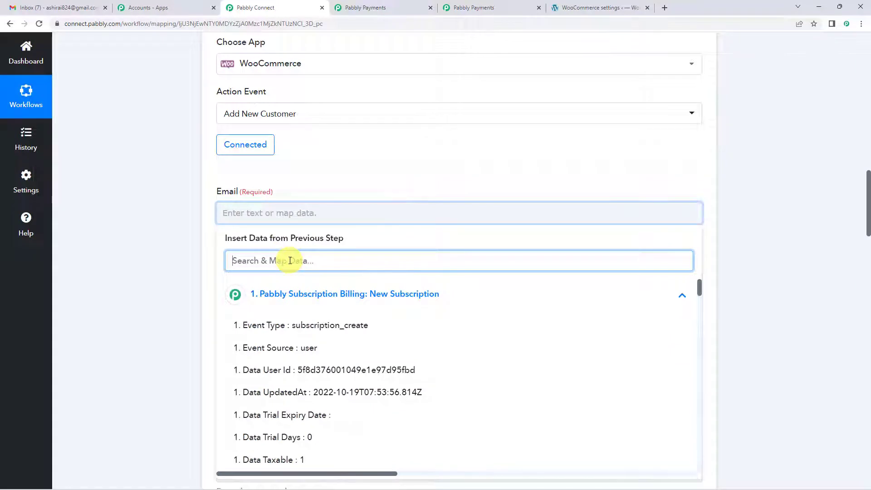
pyautogui.write('ema')
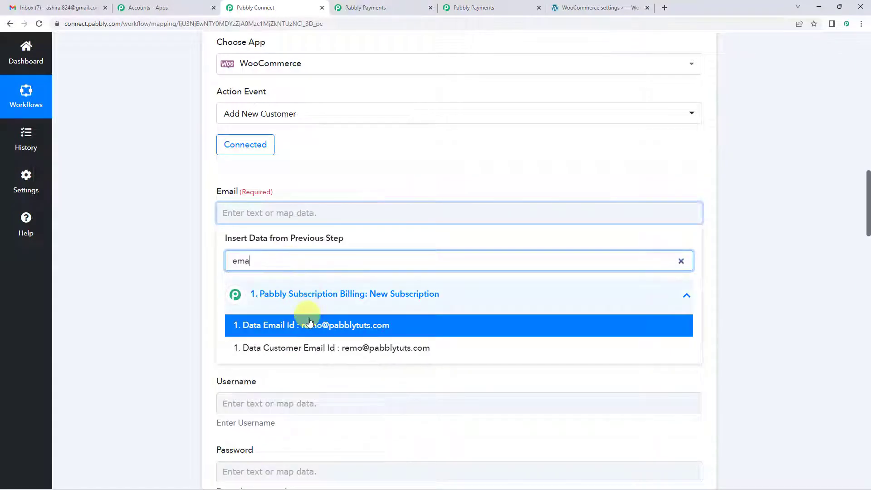
pyautogui.click(324, 353)
pyautogui.click(155, 294)
pyautogui.scroll(-1, 229, 238)
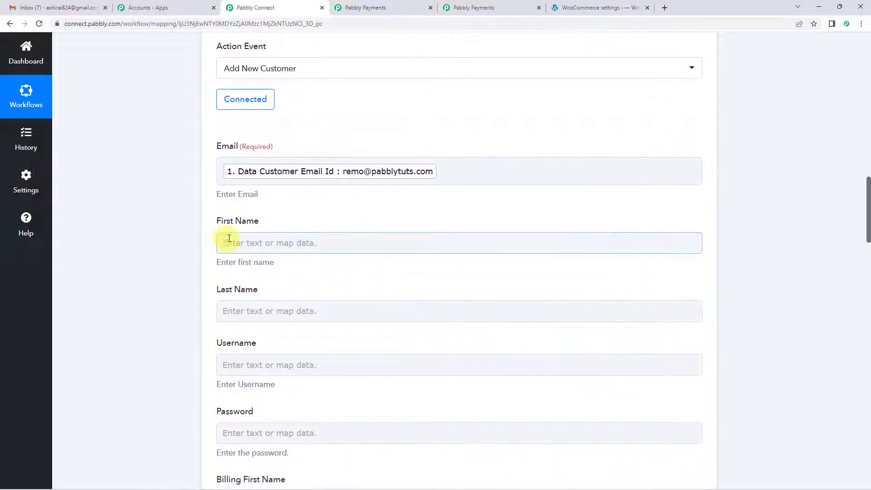
# - Map the First Name field to Data Customer First Name from the New Subscription trigger
pyautogui.click(229, 242)
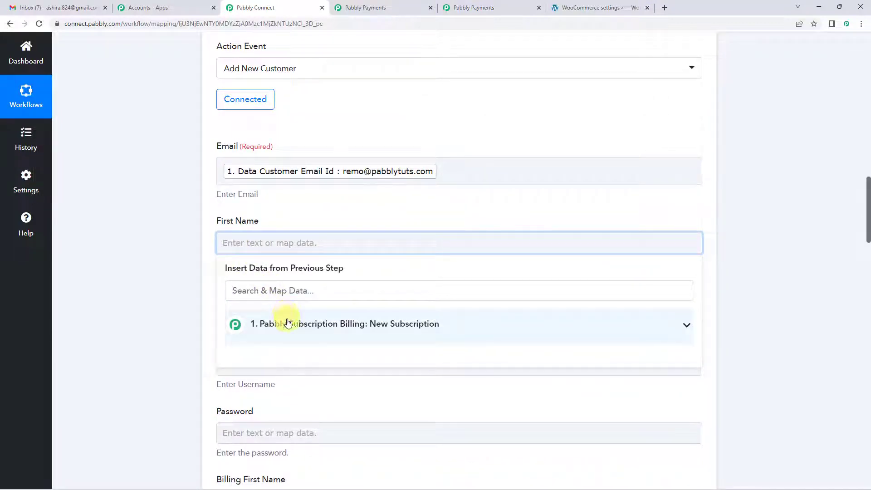
pyautogui.click(289, 324)
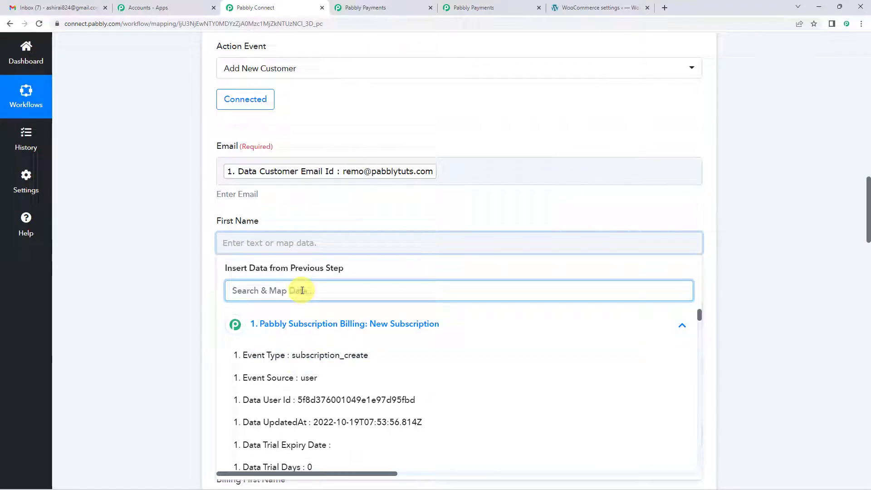
pyautogui.write('first')
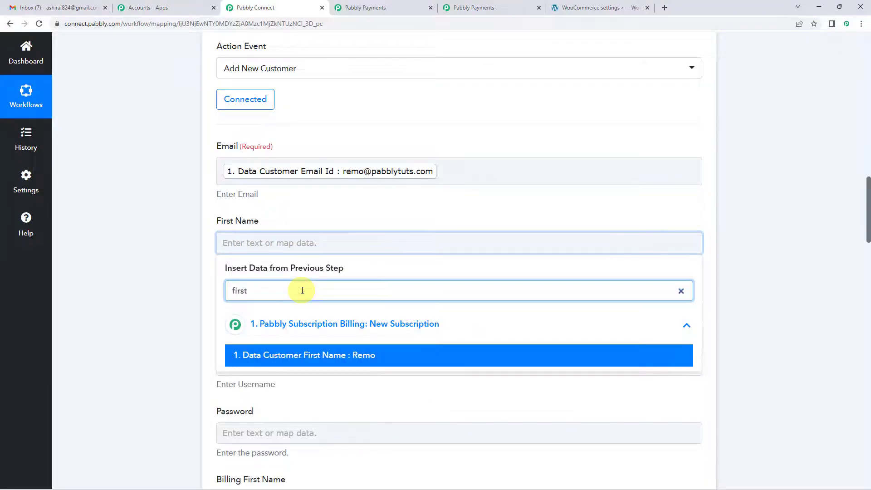
pyautogui.click(270, 358)
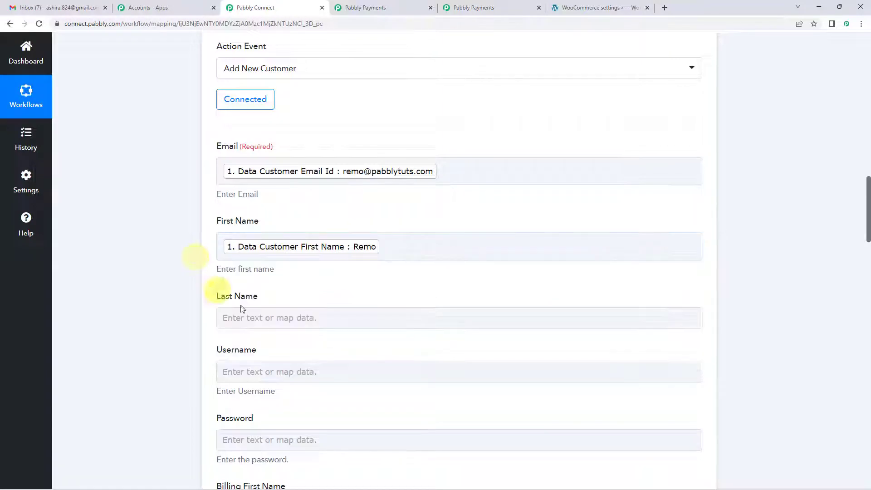
# - Map the Last Name field to Data Customer Last Name from the New Subscription trigger
pyautogui.click(251, 315)
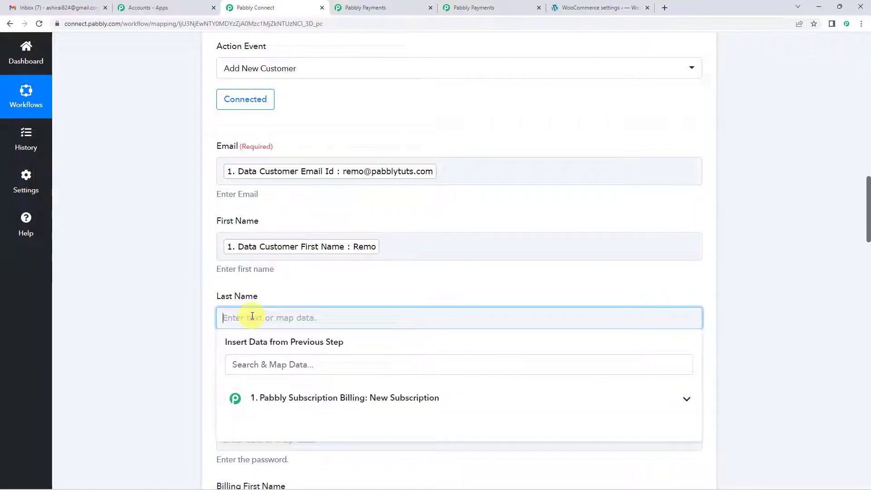
pyautogui.click(262, 398)
pyautogui.click(252, 363)
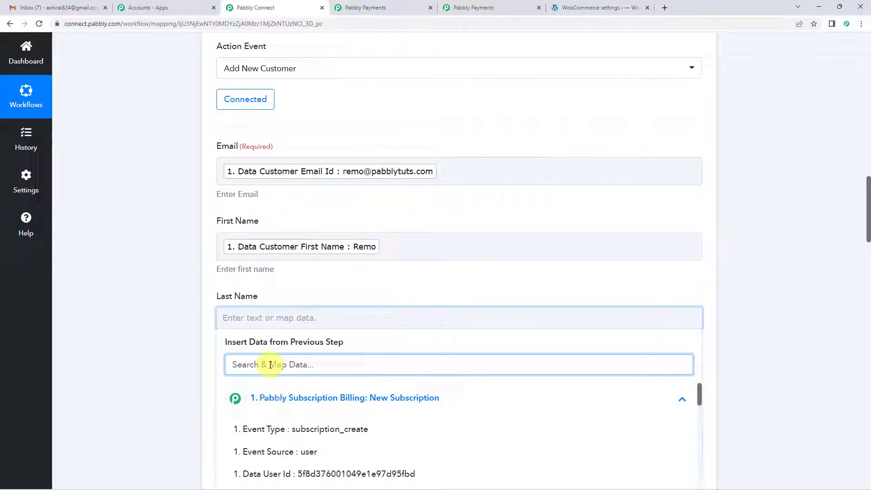
pyautogui.write('last')
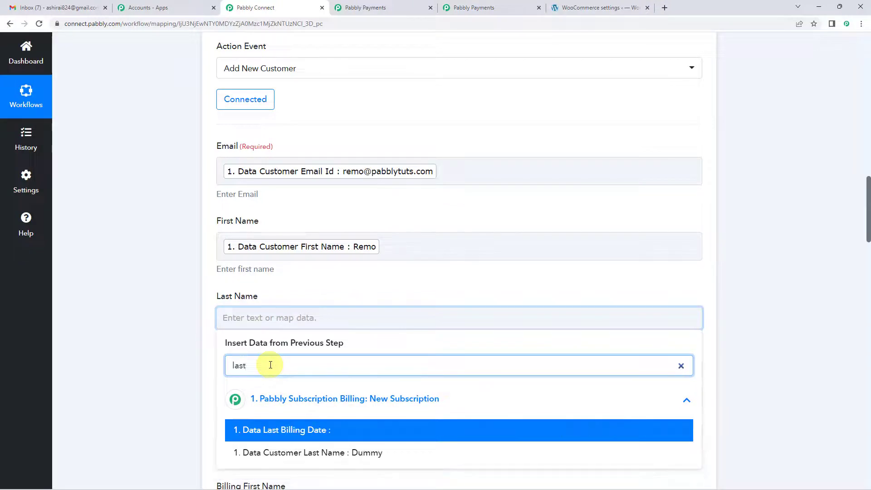
pyautogui.click(324, 454)
pyautogui.click(170, 343)
# - Leave Username and Password empty and map Billing First Name to Data Customer First Name from the trigger data
pyautogui.scroll(-3, 169, 292)
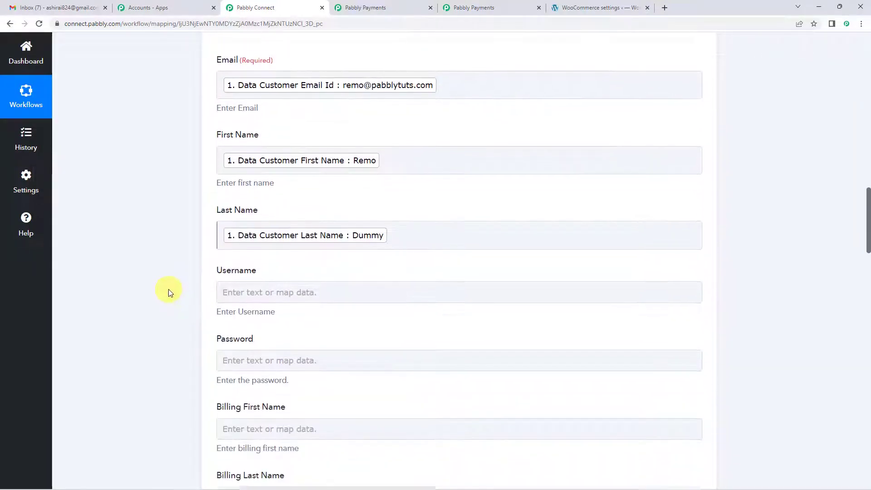
pyautogui.click(236, 242)
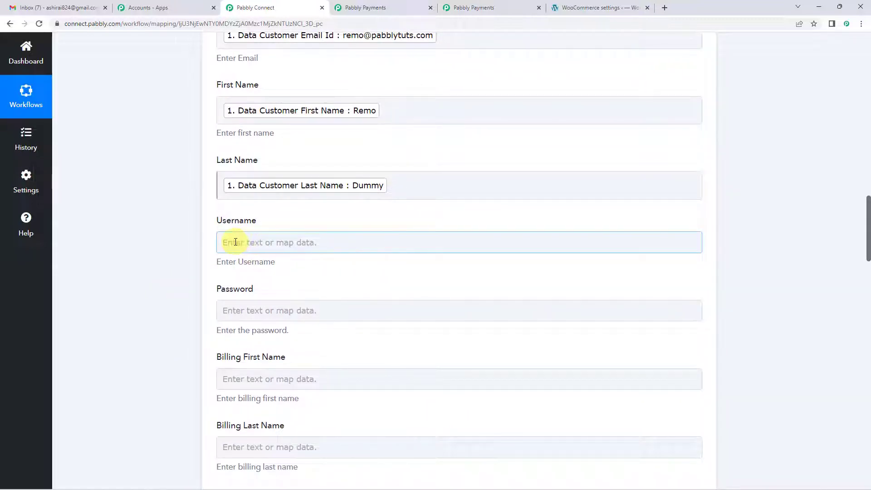
pyautogui.scroll(-3, 268, 304)
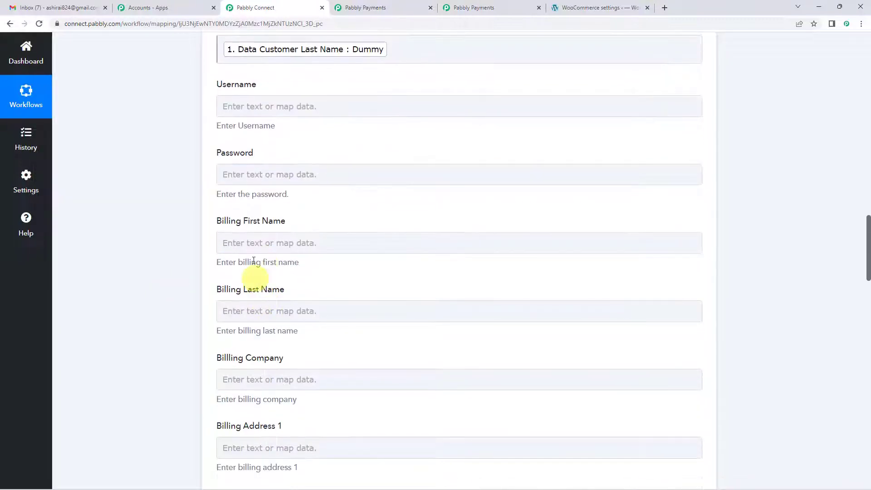
pyautogui.scroll(-1, 258, 237)
pyautogui.scroll(4, 262, 235)
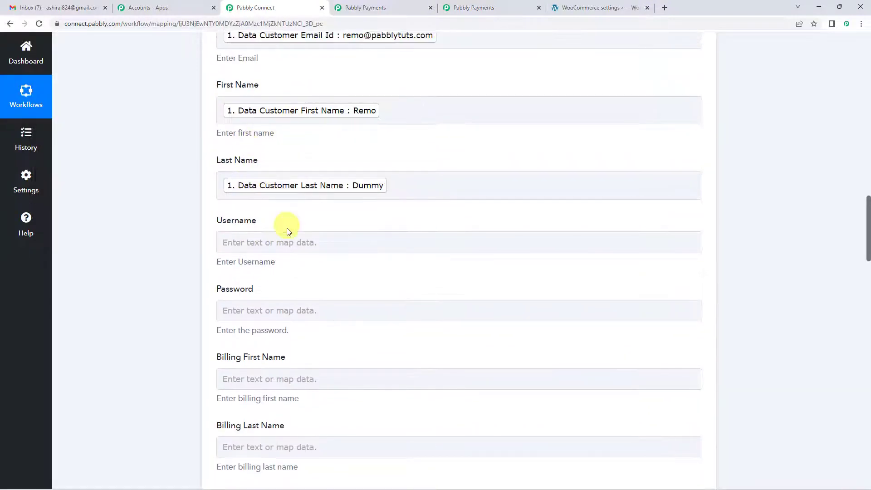
pyautogui.scroll(-3, 286, 228)
pyautogui.click(254, 244)
pyautogui.click(279, 325)
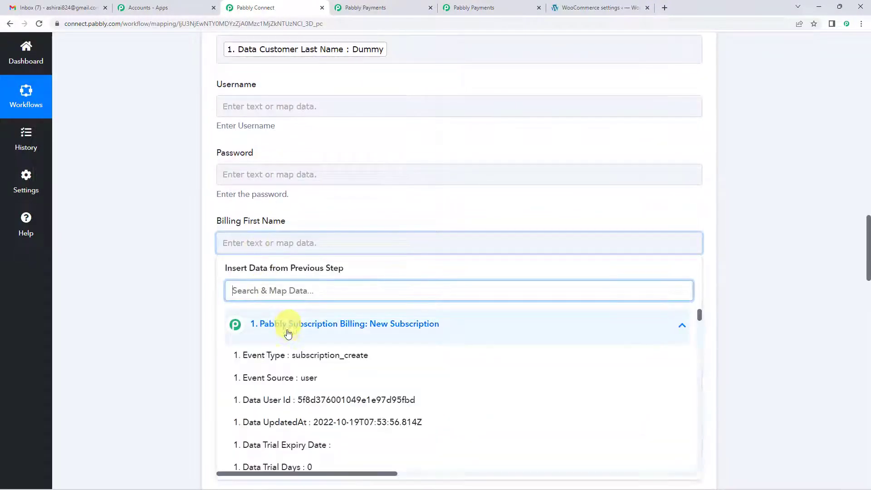
pyautogui.write('first')
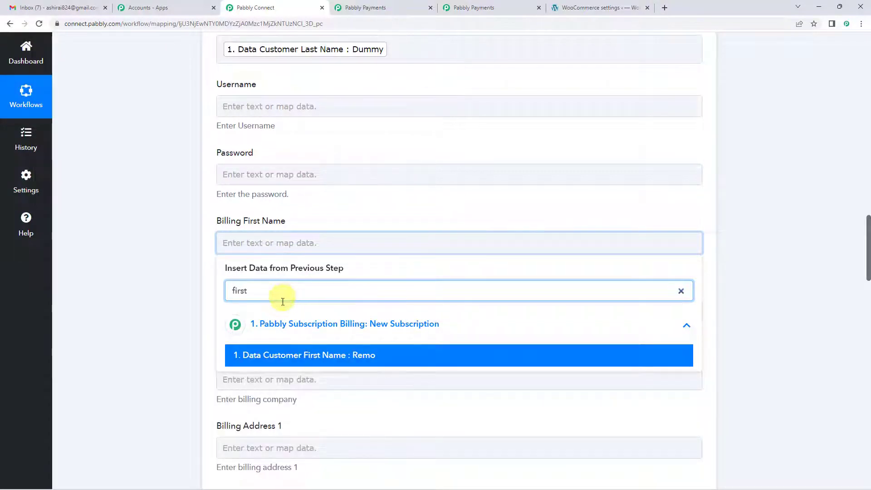
pyautogui.click(273, 355)
pyautogui.click(206, 272)
# - Map the Billing Last Name field to Data Customer Last Name from the trigger data
pyautogui.click(259, 317)
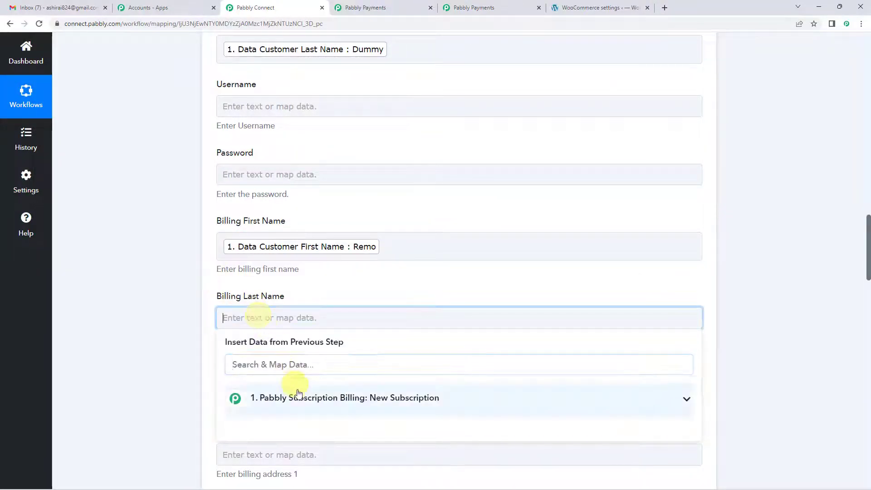
pyautogui.click(288, 397)
pyautogui.write('last')
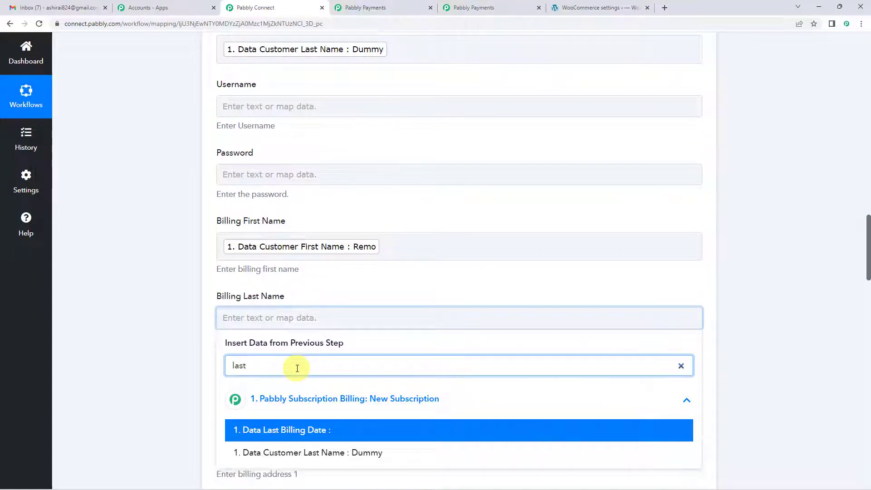
pyautogui.click(292, 453)
# - Map the billing company field to Data Customer Company Name from the New Subscription trigger
pyautogui.scroll(-4, 218, 347)
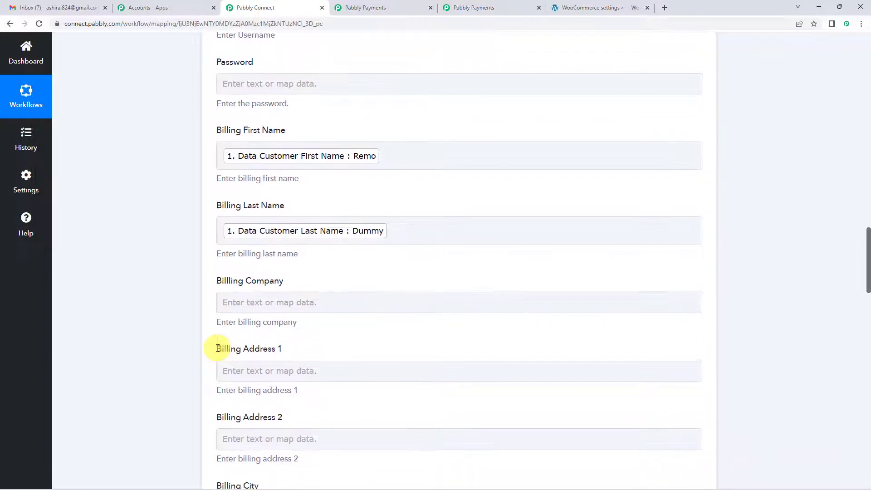
pyautogui.click(260, 213)
pyautogui.click(304, 300)
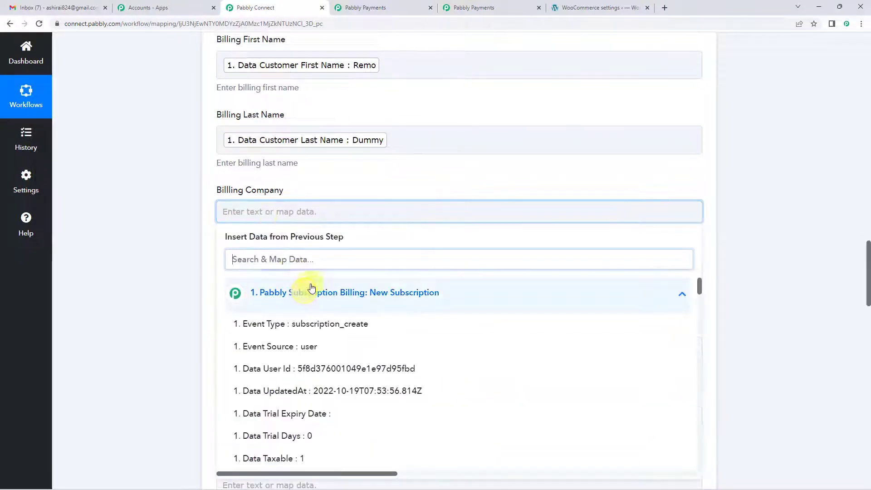
pyautogui.write('com')
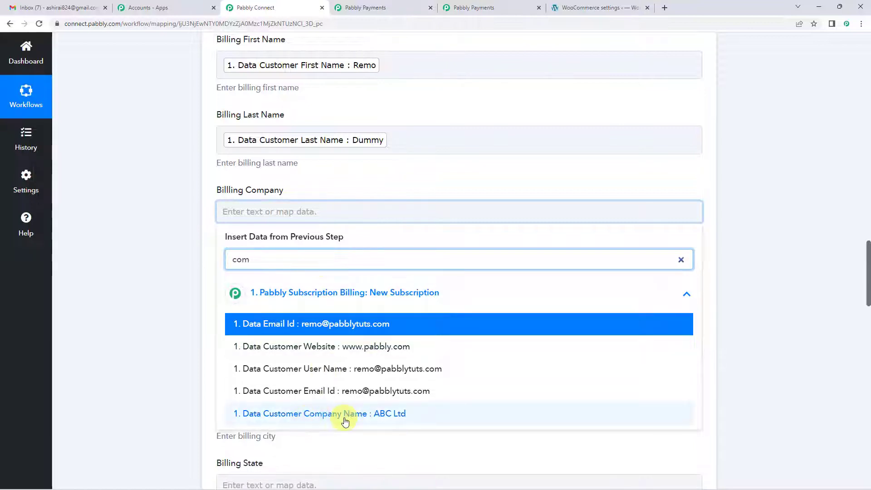
pyautogui.click(359, 422)
pyautogui.click(202, 245)
# - Map the Billing Address 1 field to Data Customer Billing Address Street1 from the New Subscription trigger
pyautogui.scroll(-1, 204, 244)
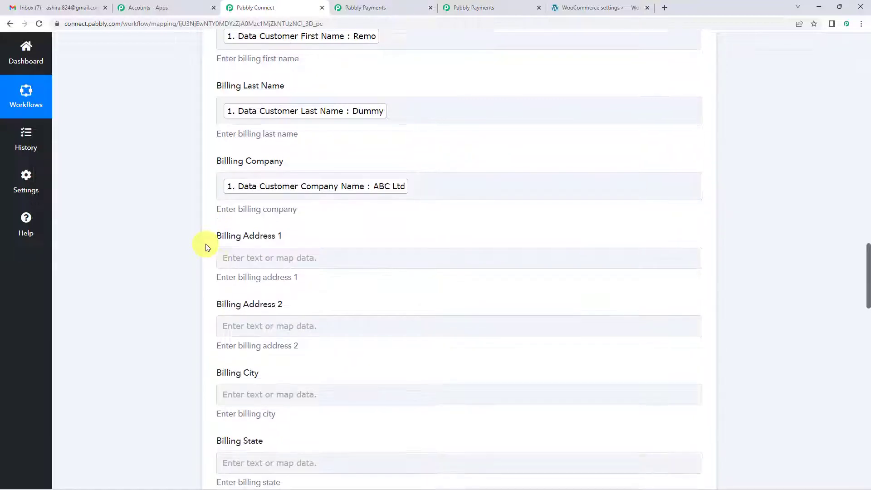
pyautogui.click(269, 241)
pyautogui.click(282, 321)
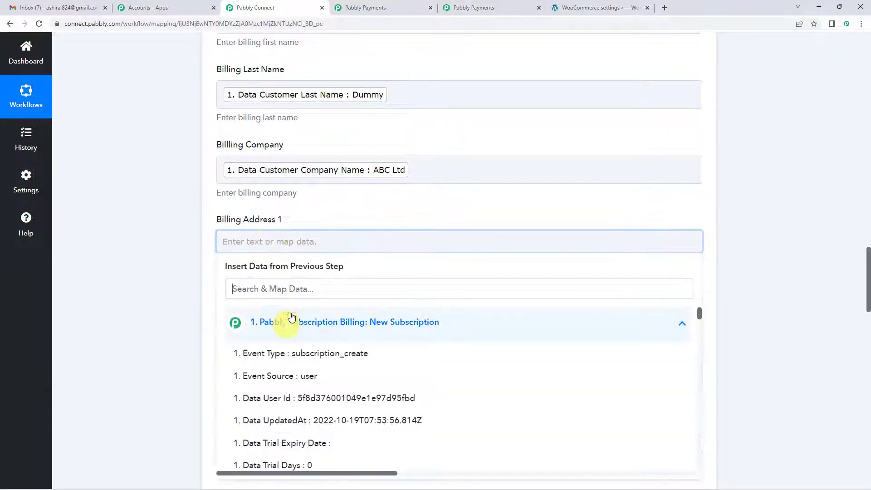
pyautogui.click(297, 288)
pyautogui.write('addr')
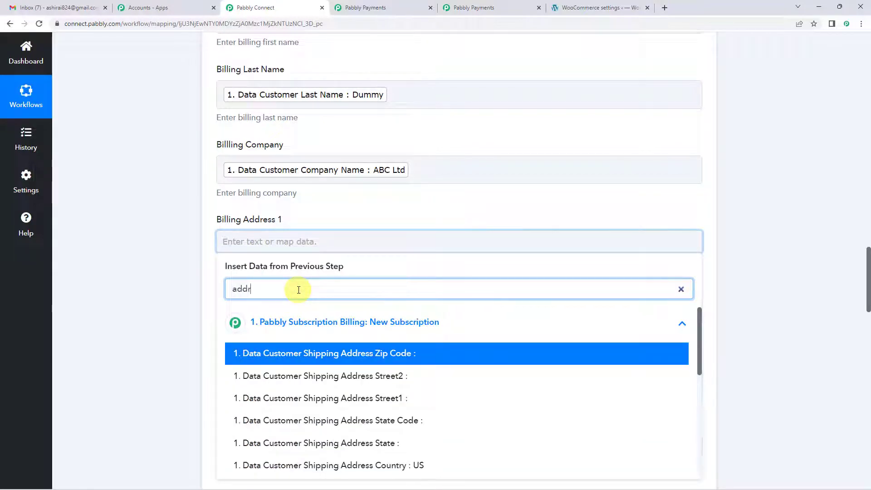
pyautogui.scroll(-2, 343, 403)
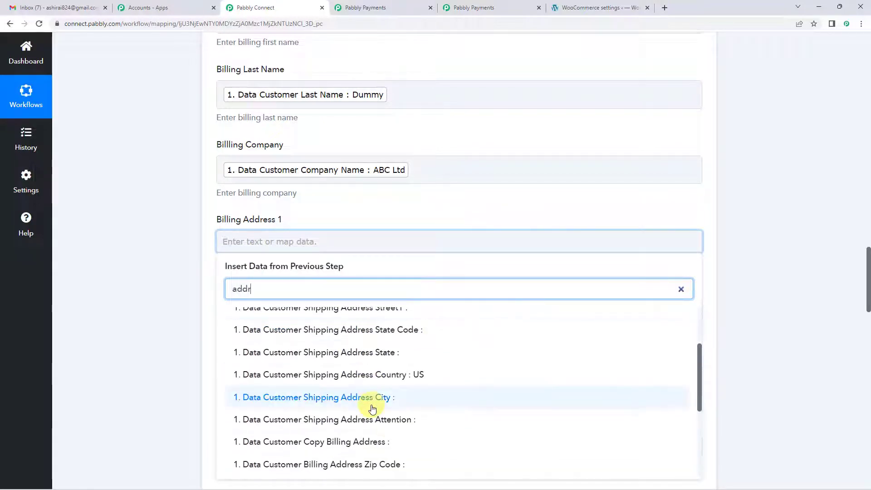
pyautogui.scroll(-3, 371, 412)
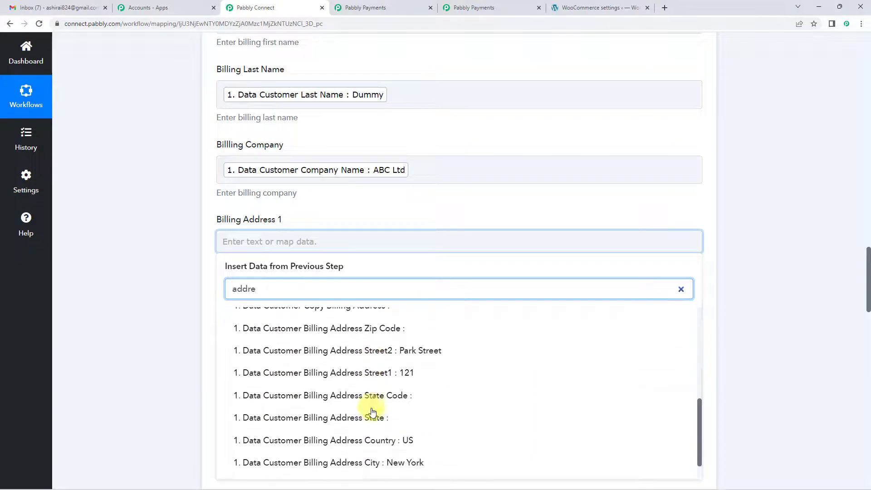
pyautogui.click(369, 373)
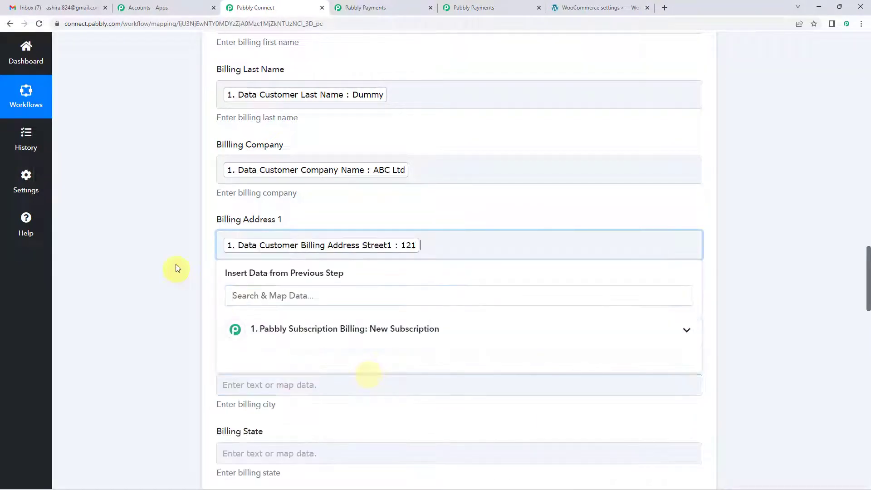
pyautogui.click(198, 260)
# - Add Data Customer Billing Address Street2 after the Street1 value in the Billing Address 1 field
pyautogui.click(441, 259)
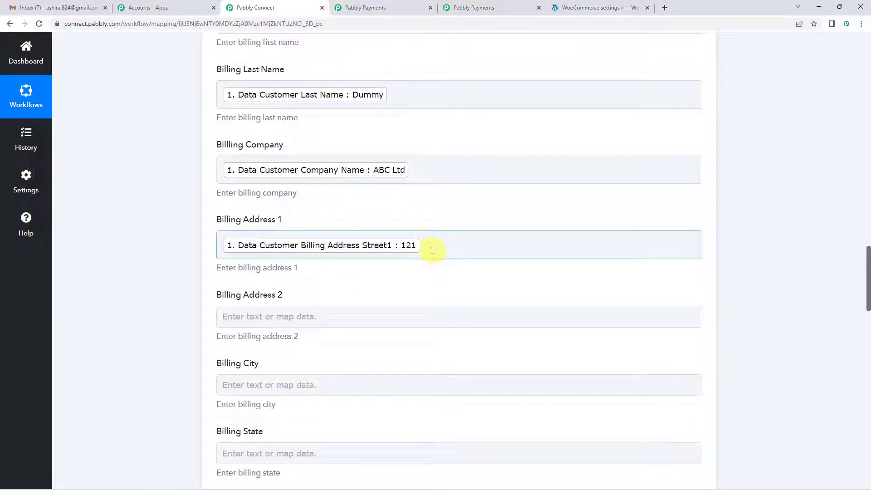
pyautogui.click(356, 328)
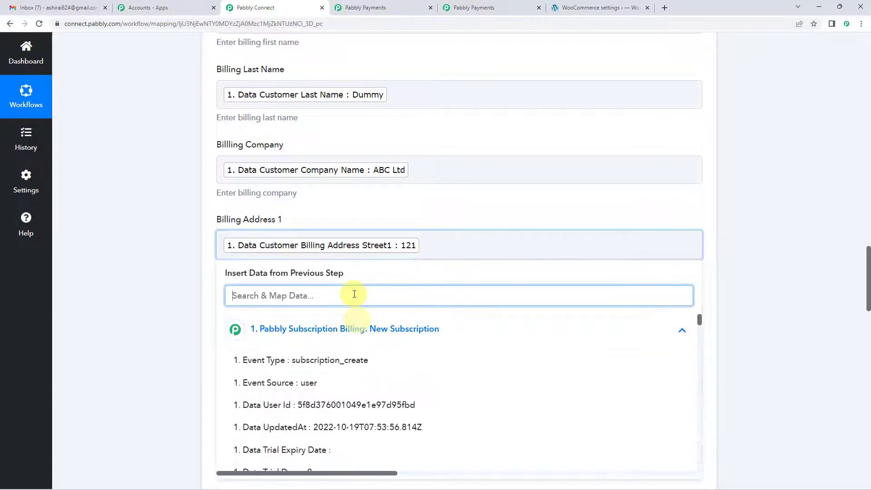
pyautogui.click(425, 249)
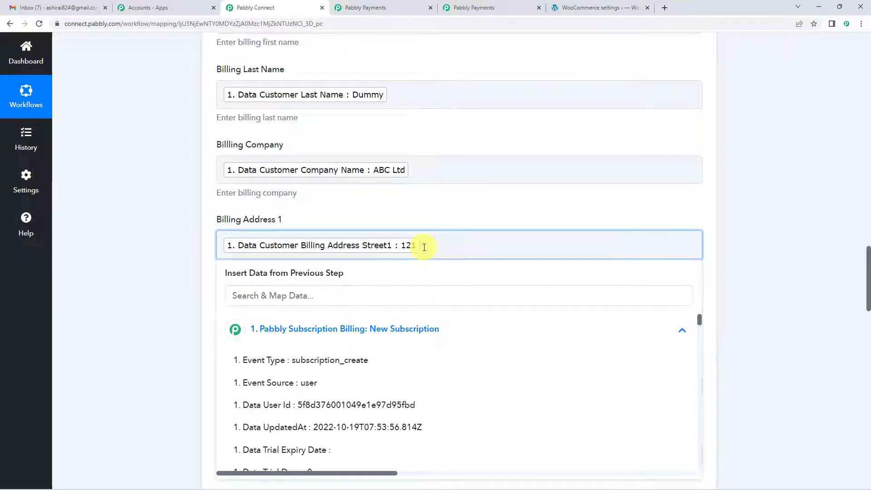
pyautogui.click(344, 296)
pyautogui.write('addres')
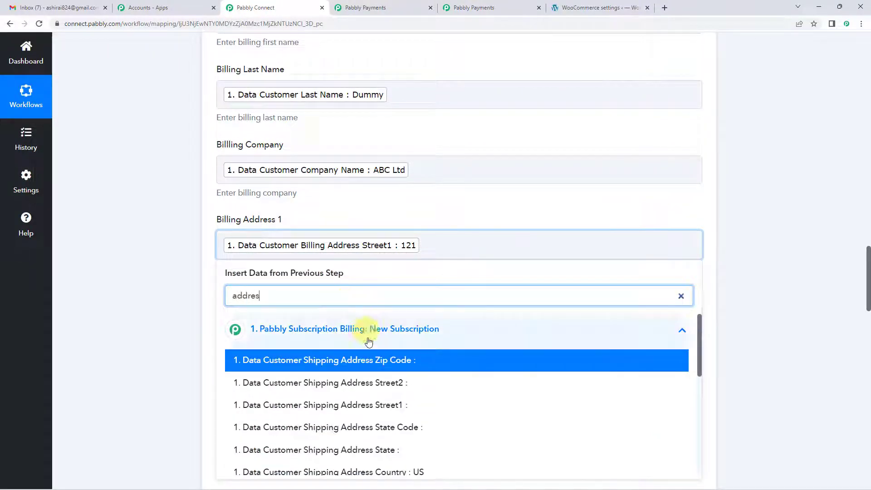
pyautogui.write('s')
pyautogui.scroll(-6, 386, 358)
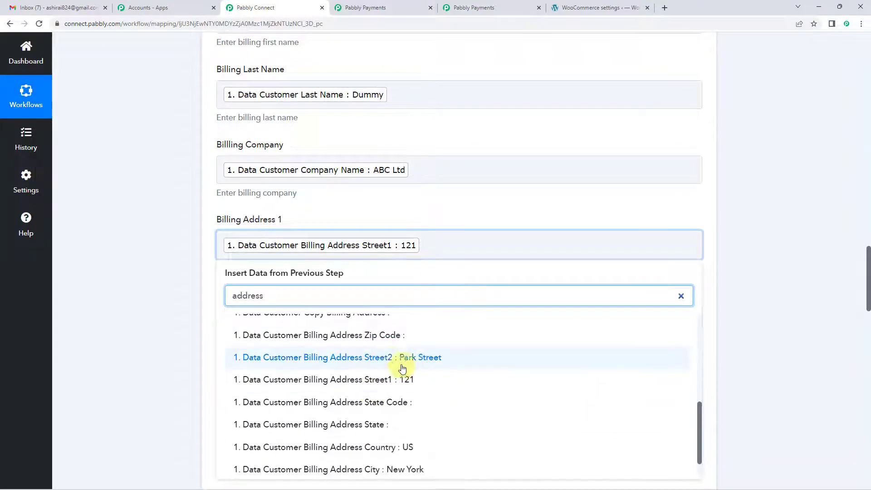
pyautogui.click(436, 364)
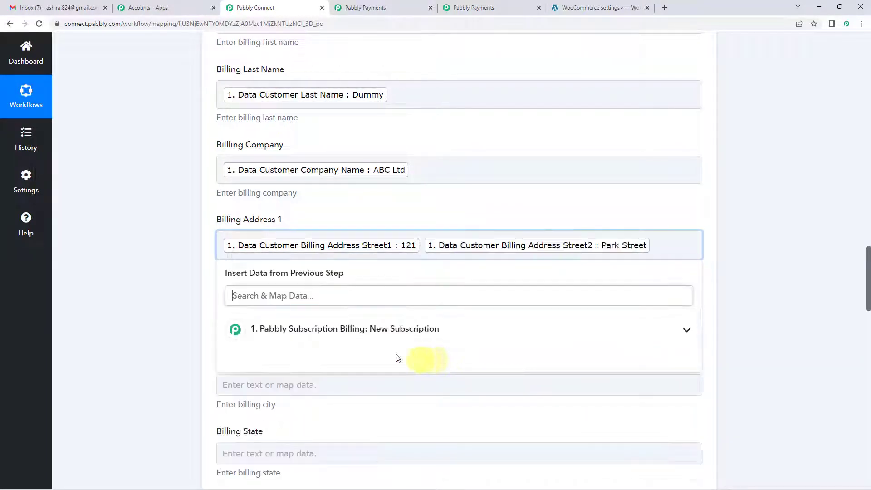
pyautogui.click(208, 278)
# - Leave Billing Address 2 empty and map Billing City to Data Customer Billing Address City from the trigger data
pyautogui.scroll(-2, 206, 277)
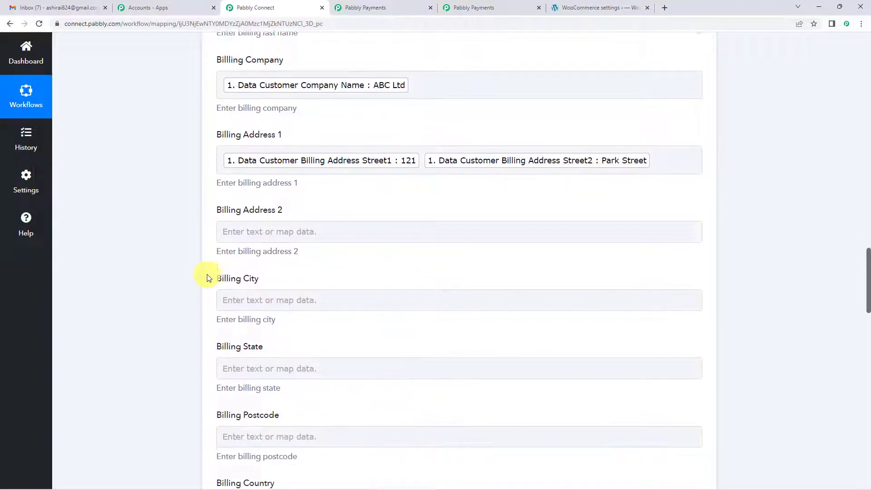
pyautogui.click(297, 224)
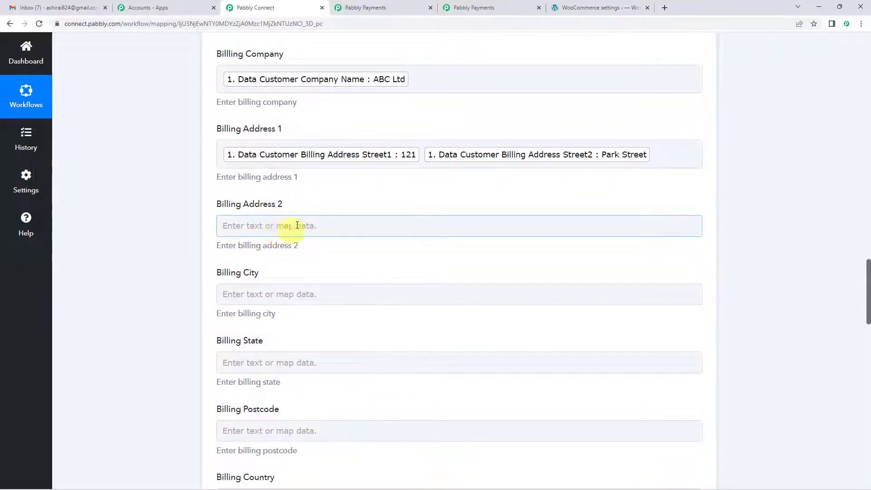
pyautogui.scroll(-1, 237, 268)
pyautogui.click(244, 249)
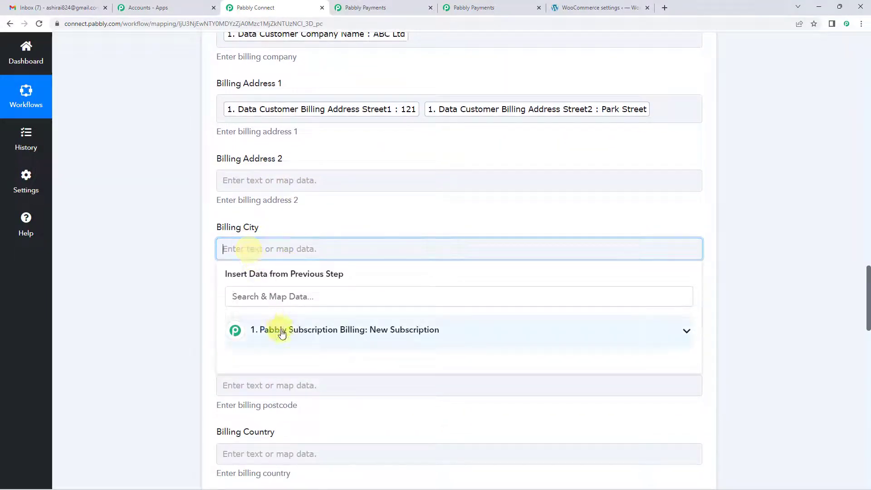
pyautogui.click(282, 333)
pyautogui.write('city')
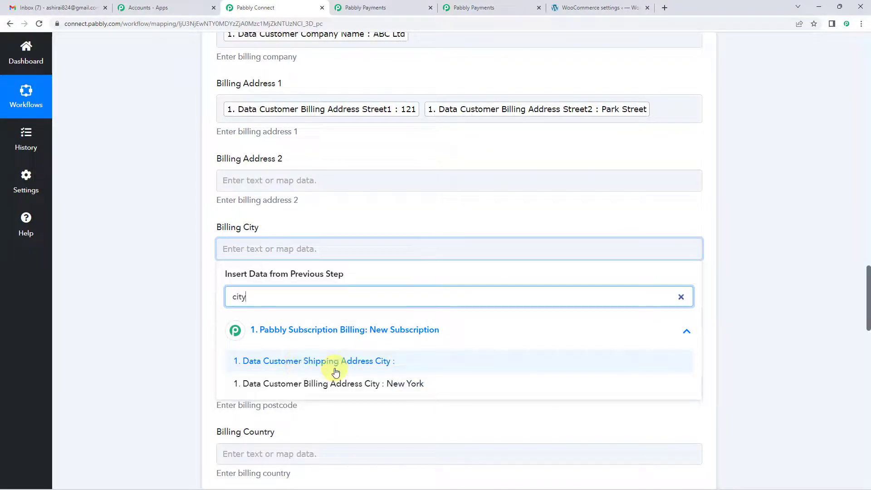
pyautogui.click(347, 383)
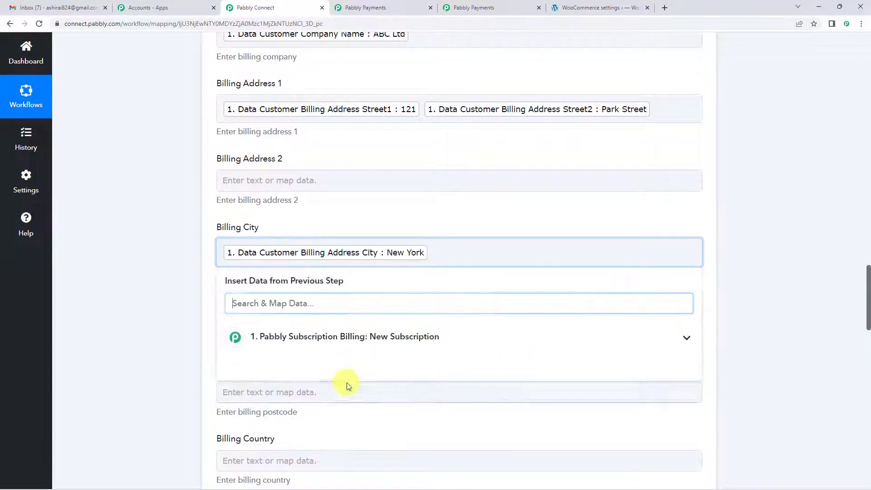
# - Leave Billing State and Billing Postcode empty and map Billing Country to Data Tax Apply Country from the New Subscription trigger
pyautogui.click(210, 274)
pyautogui.scroll(-2, 210, 274)
pyautogui.click(274, 234)
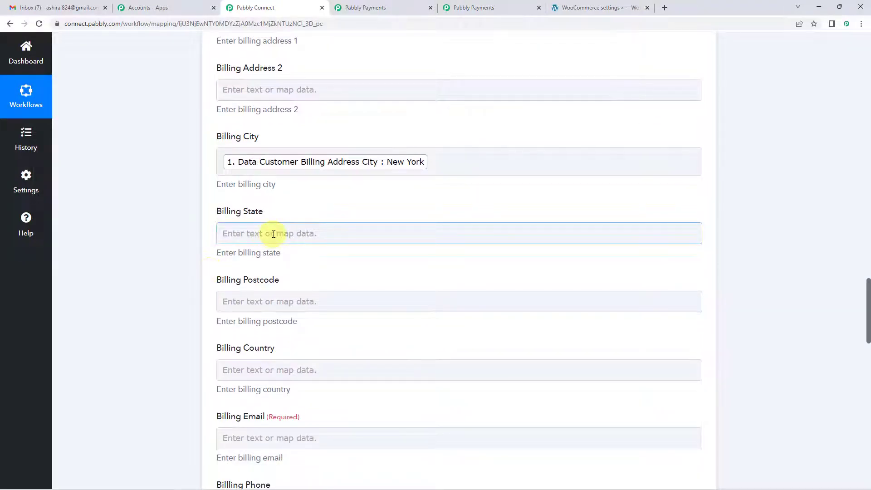
pyautogui.scroll(-2, 274, 234)
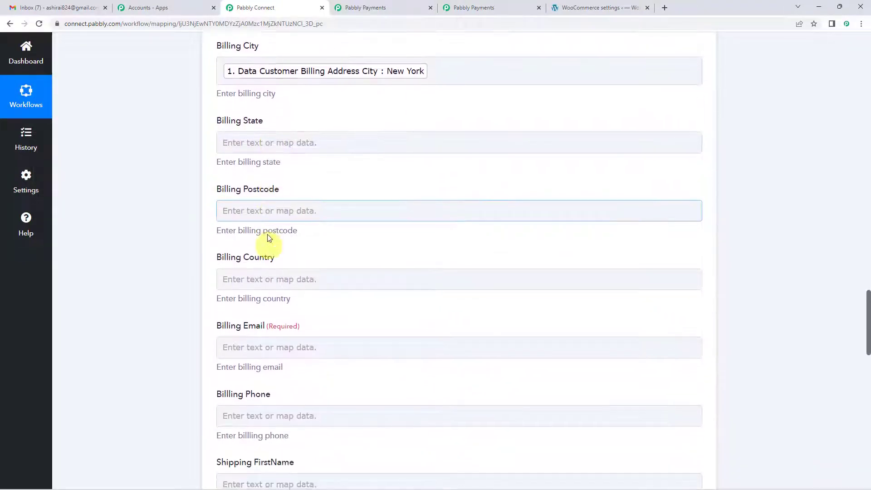
pyautogui.scroll(-2, 301, 237)
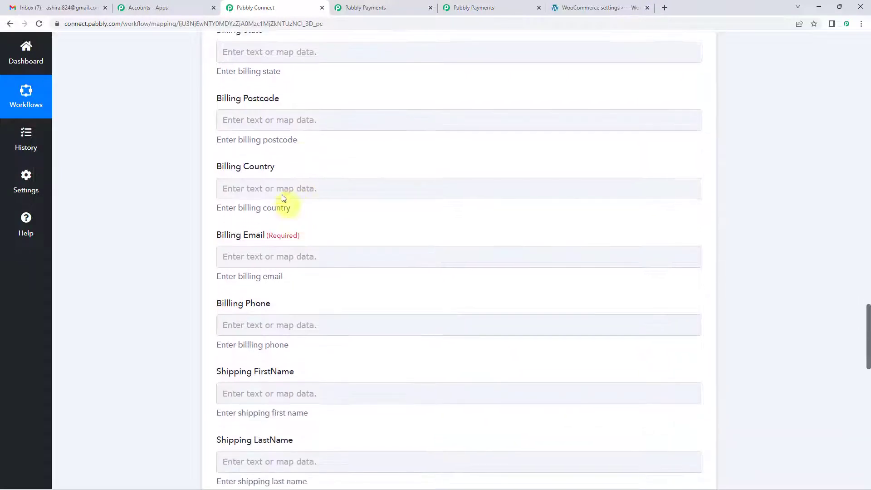
pyautogui.click(279, 191)
pyautogui.click(279, 190)
pyautogui.click(297, 277)
pyautogui.click(298, 237)
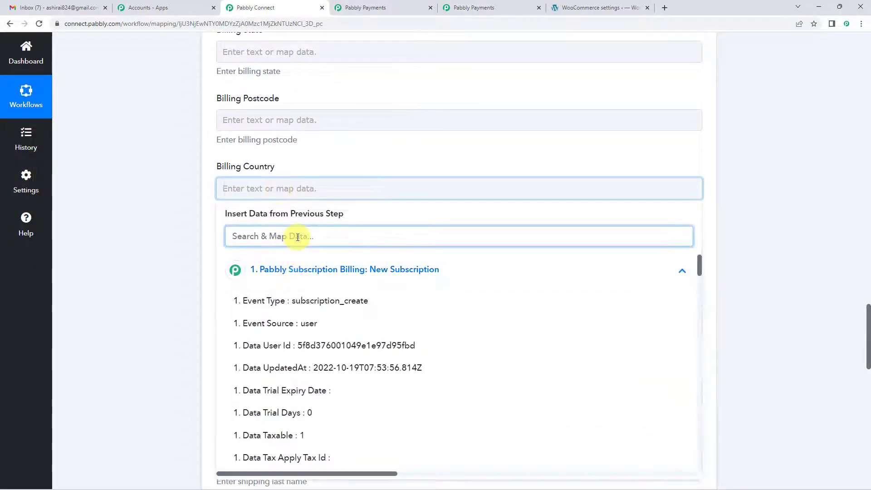
pyautogui.write('US')
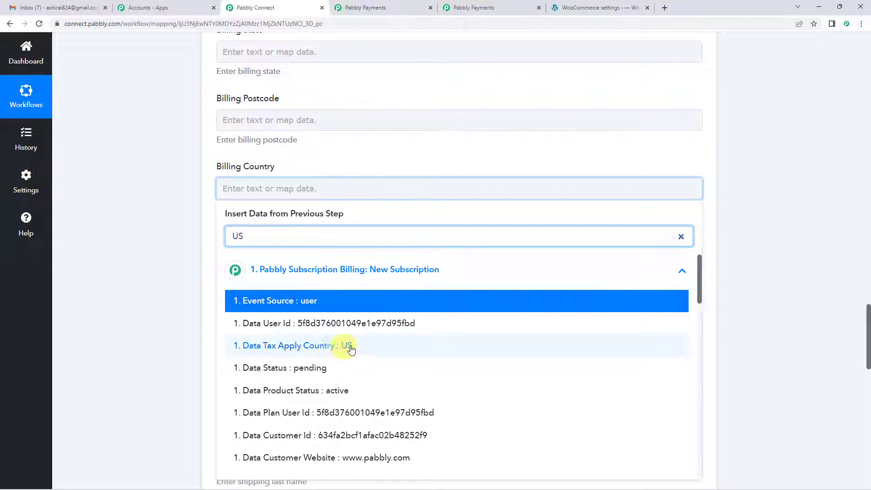
pyautogui.click(349, 347)
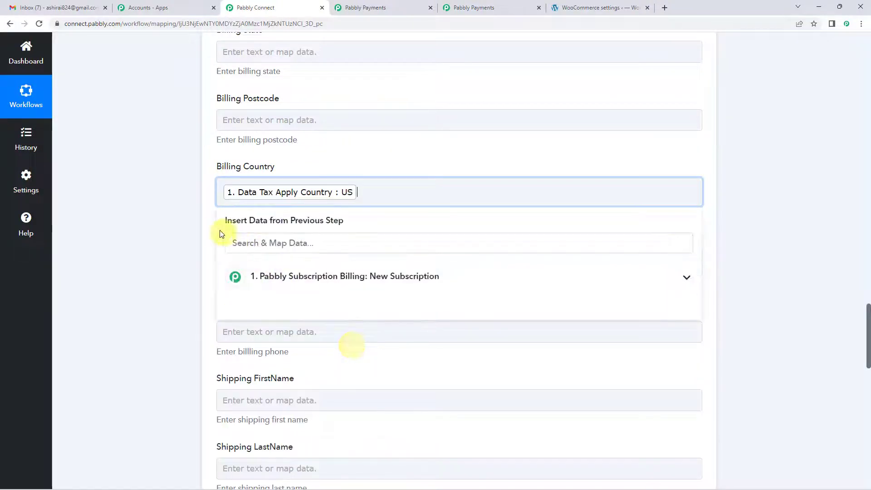
pyautogui.click(212, 229)
# - Map the required Billing Email field to Data Customer Email Id from the New Subscription trigger data
pyautogui.scroll(-1, 212, 228)
pyautogui.scroll(-2, 212, 230)
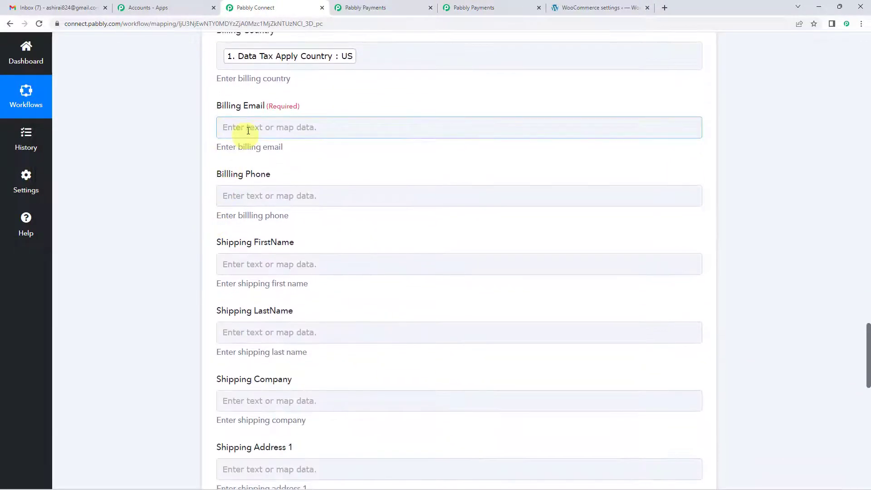
pyautogui.click(253, 127)
pyautogui.scroll(-1, 232, 174)
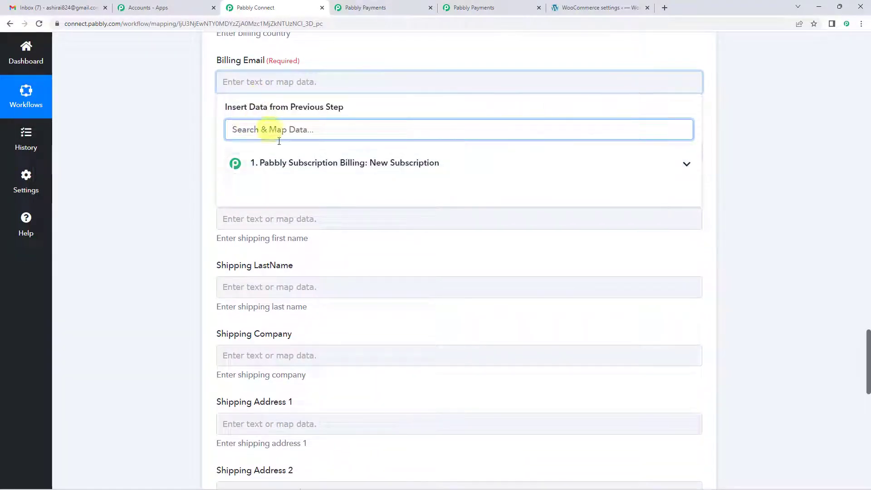
pyautogui.click(295, 163)
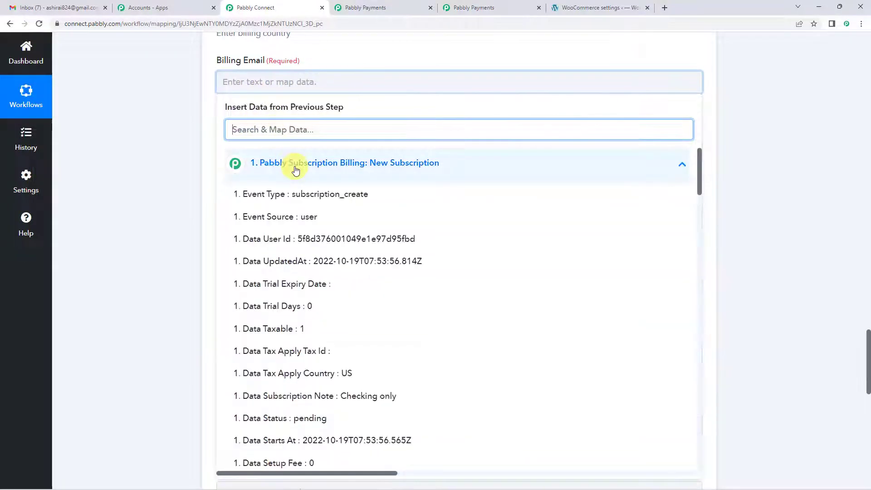
pyautogui.click(295, 129)
pyautogui.write('EMAI')
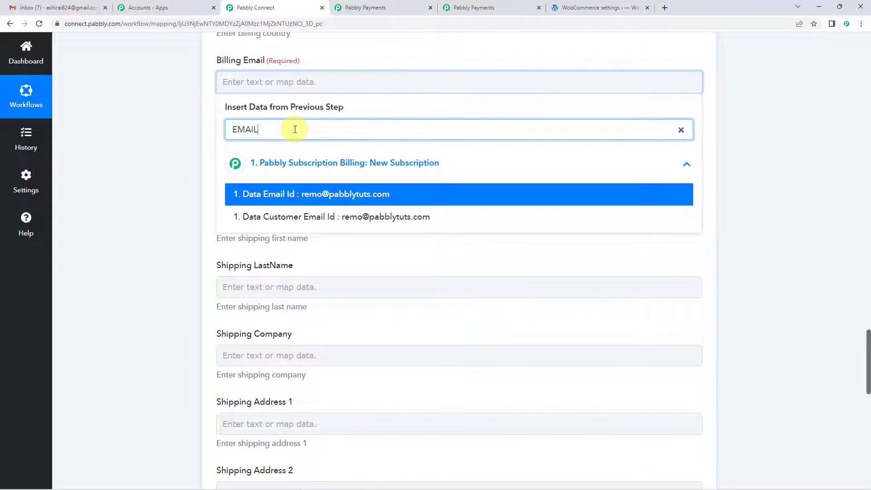
pyautogui.write('L')
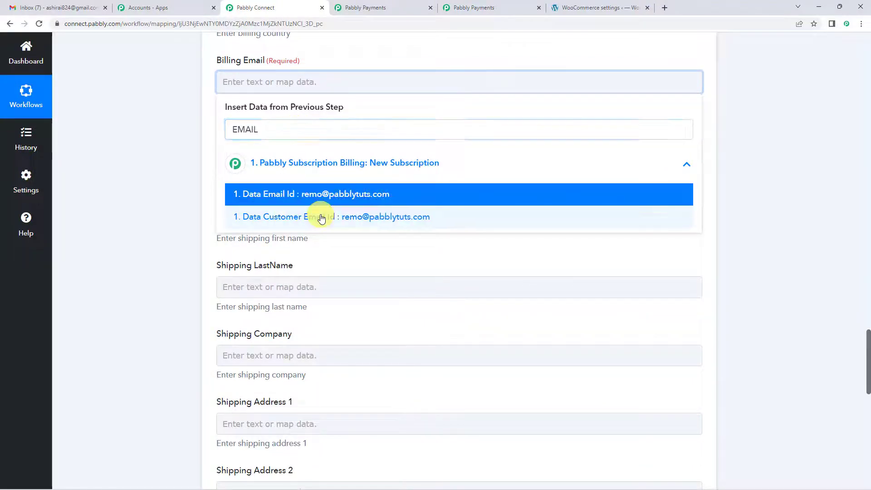
pyautogui.click(321, 216)
pyautogui.click(203, 113)
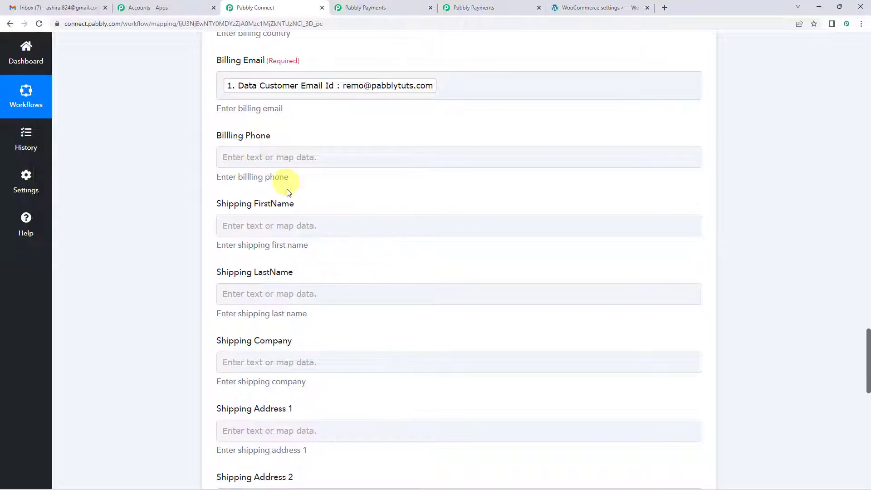
# - Check the remaining billing and shipping fields of the Add New Customer action against the fields already mapped
pyautogui.scroll(-4, 247, 242)
pyautogui.scroll(6, 264, 242)
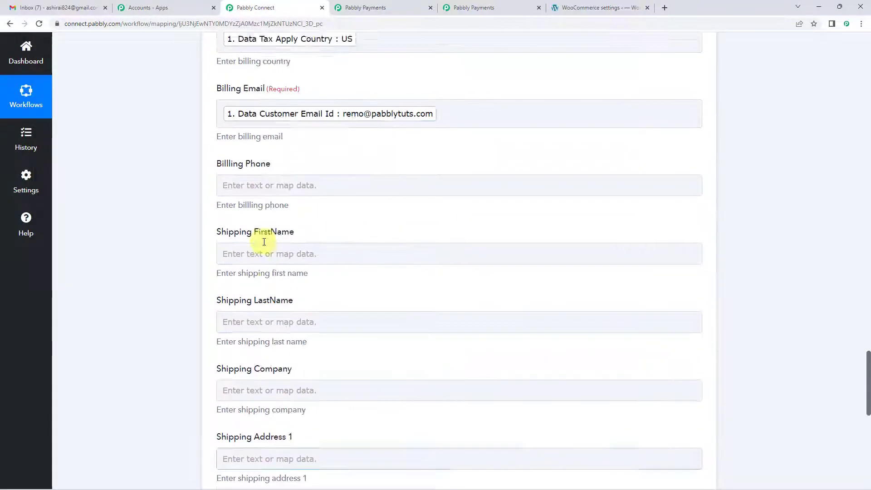
pyautogui.scroll(-11, 327, 236)
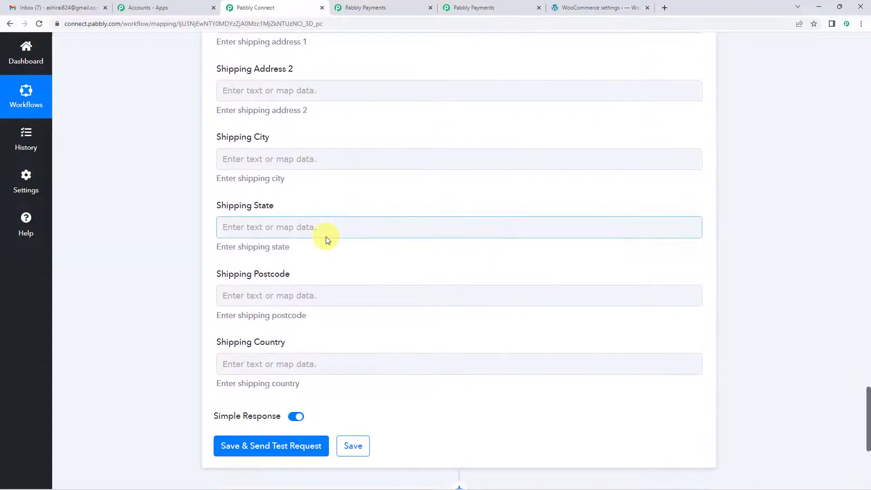
pyautogui.scroll(7, 194, 282)
pyautogui.scroll(15, 194, 282)
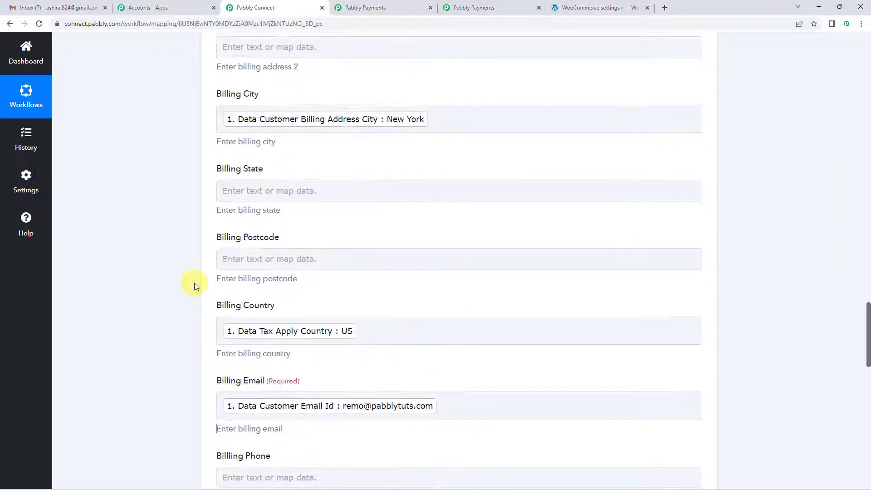
pyautogui.scroll(-1, 194, 282)
pyautogui.scroll(-15, 195, 282)
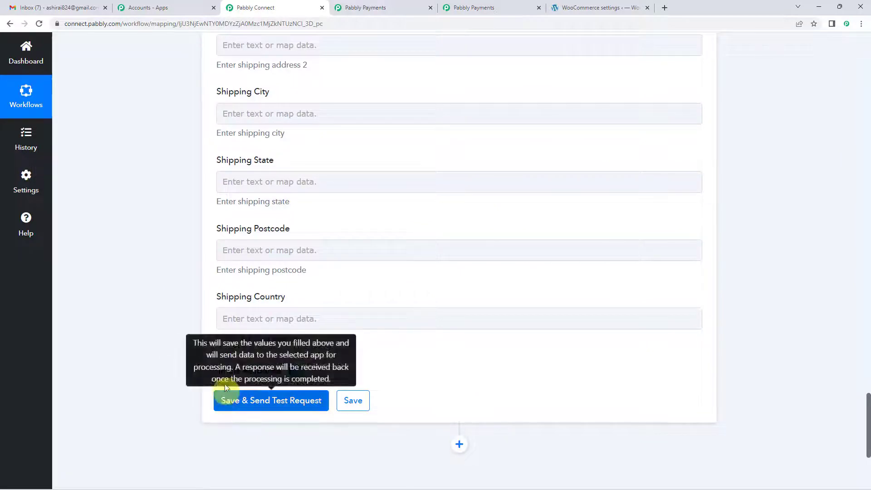
# - Review the whole workflow, from the New Subscription trigger setup to the mapped customer and billing fields of the WooCommerce action
pyautogui.scroll(13, 220, 317)
pyautogui.scroll(14, 200, 312)
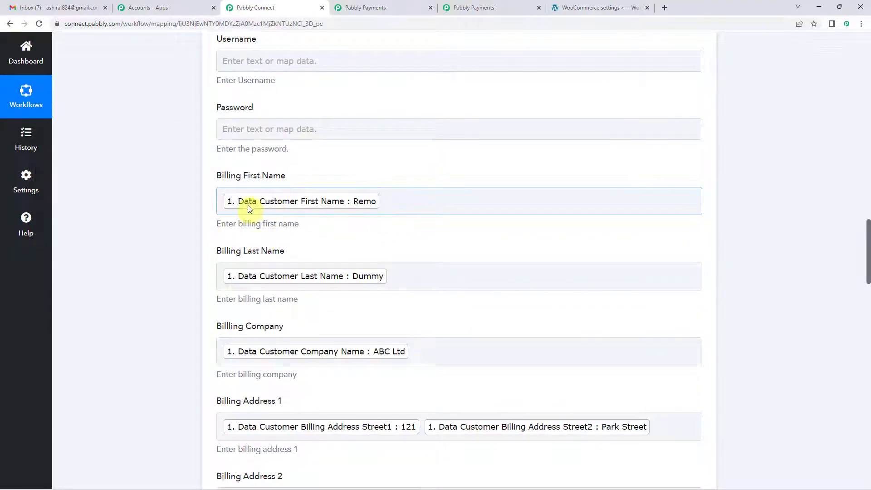
pyautogui.scroll(6, 203, 291)
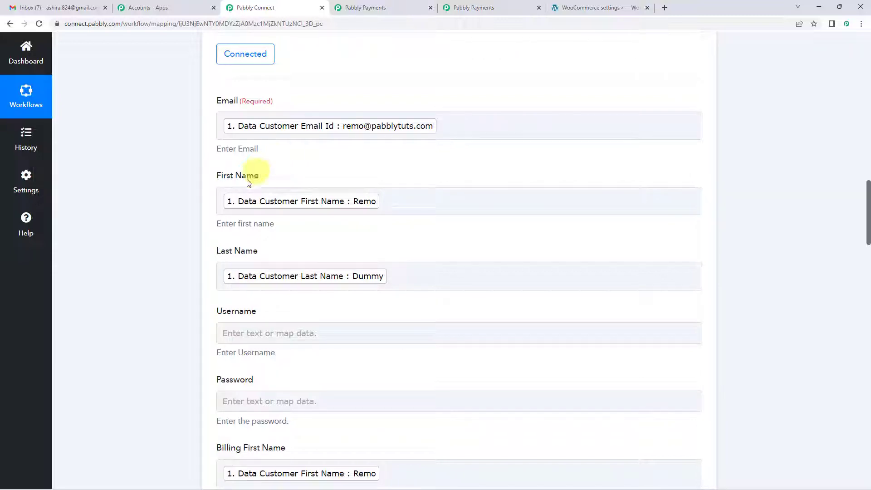
pyautogui.scroll(15, 197, 208)
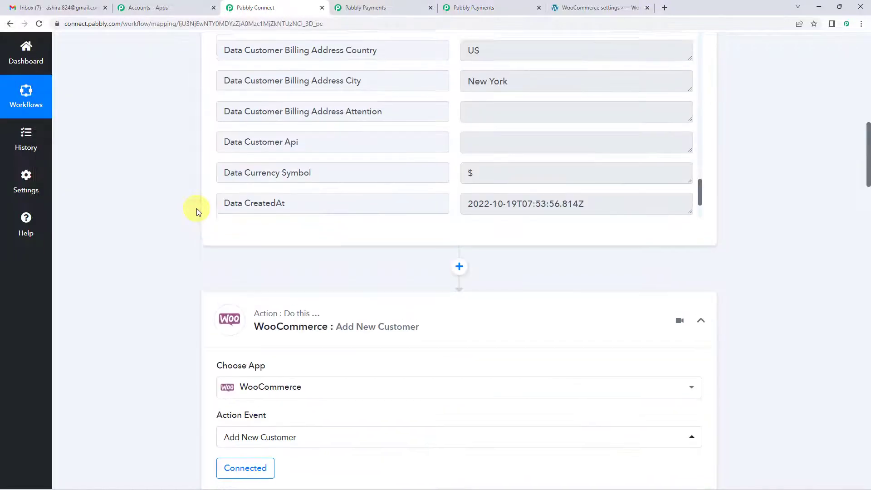
pyautogui.scroll(3, 197, 208)
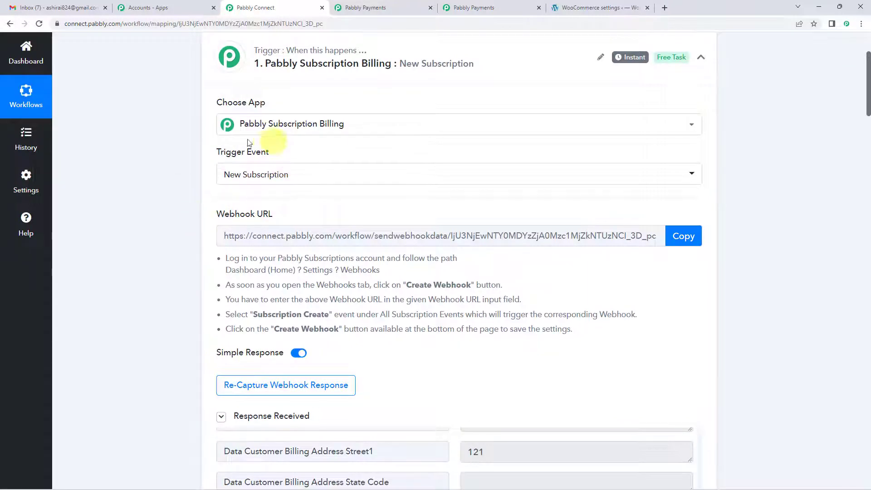
pyautogui.scroll(2, 157, 186)
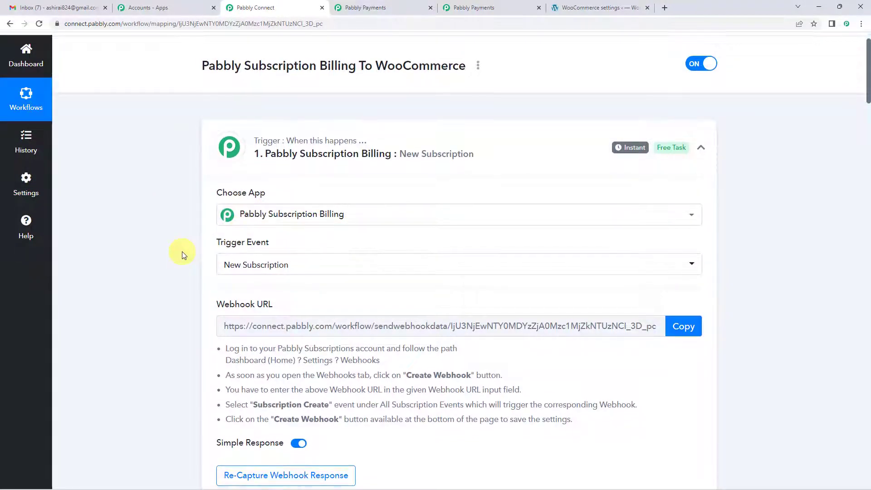
pyautogui.scroll(-1, 184, 261)
pyautogui.scroll(-15, 182, 263)
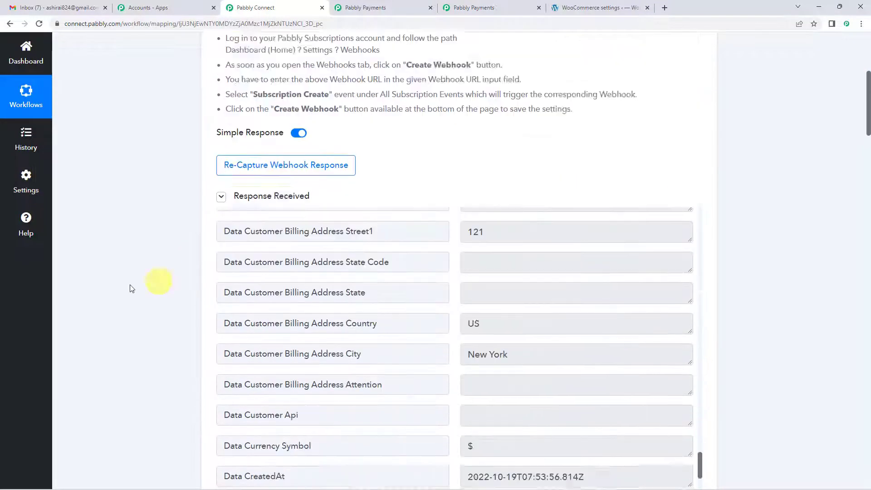
pyautogui.scroll(-4, 153, 293)
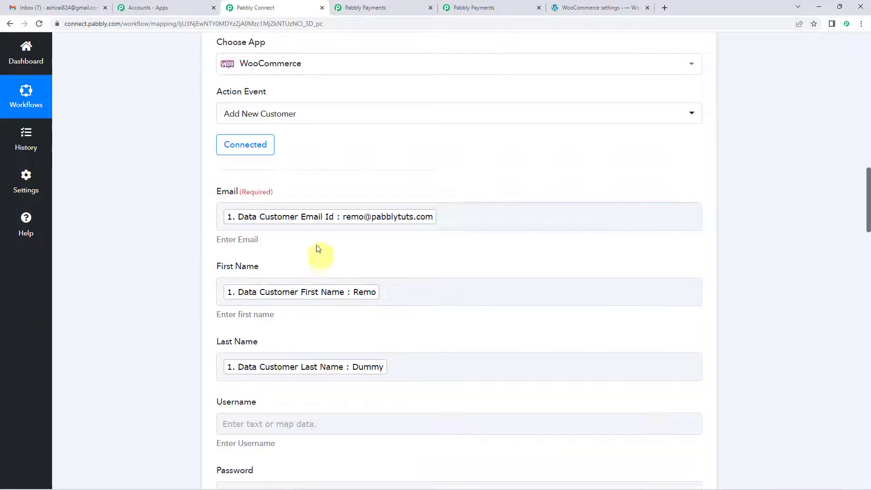
pyautogui.scroll(-8, 263, 247)
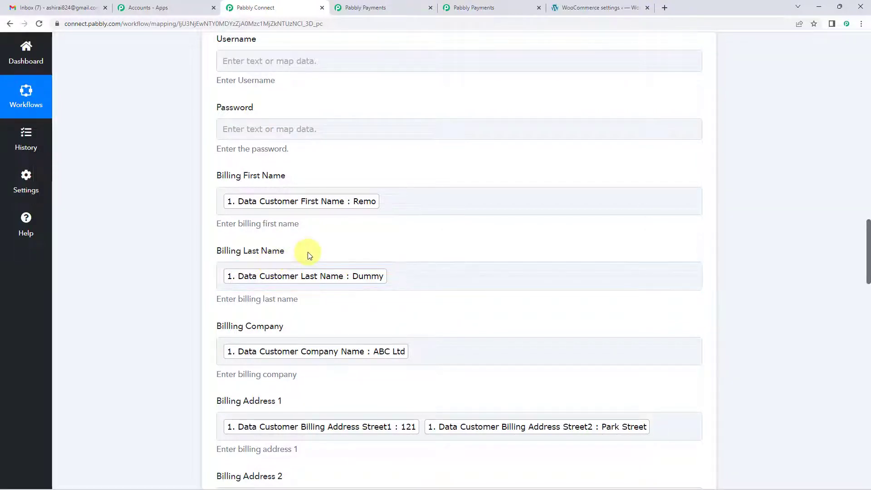
# - Save the Add New Customer action with the shipping fields left empty and send a test request to WooCommerce
pyautogui.scroll(-12, 308, 254)
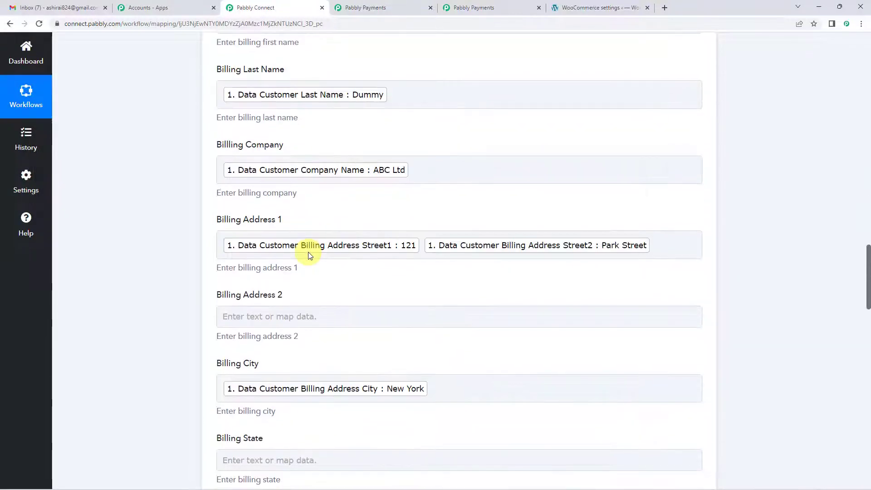
pyautogui.scroll(-16, 165, 304)
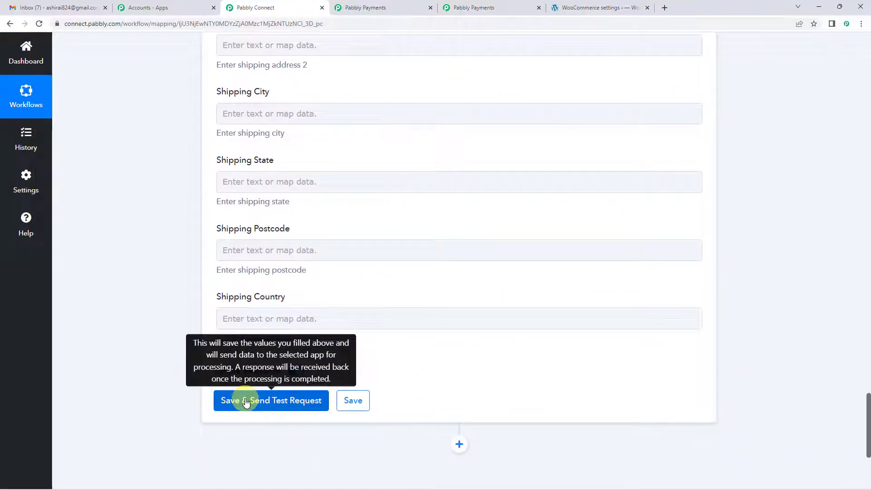
pyautogui.click(245, 402)
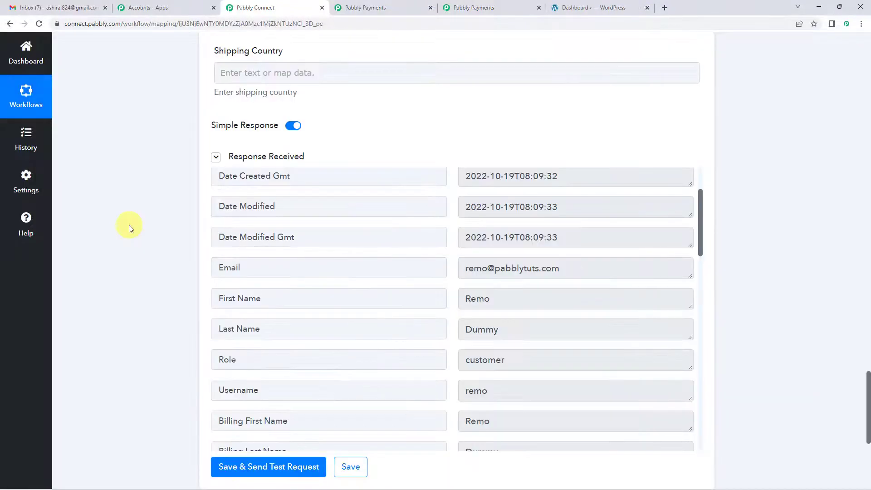
# - Examine the response received from WooCommerce, including the new customer's Id, email, name, role and billing details
pyautogui.scroll(1, 129, 225)
pyautogui.scroll(2, 449, 278)
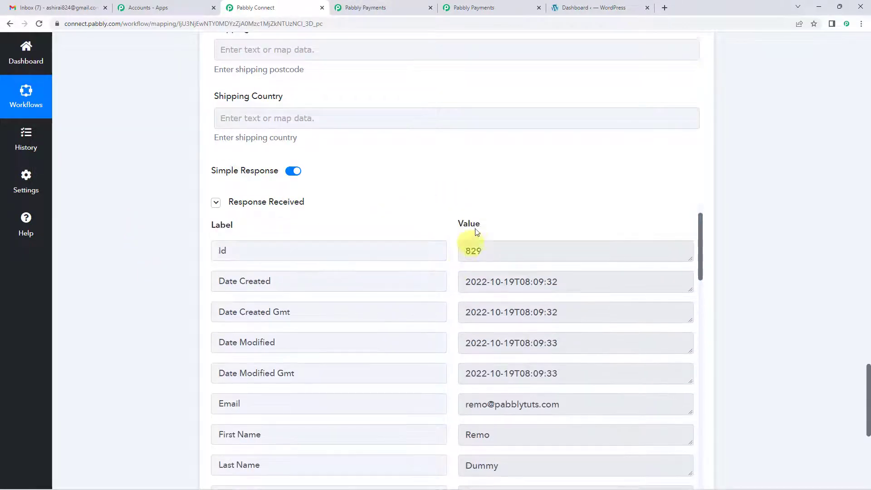
pyautogui.scroll(-2, 477, 218)
pyautogui.scroll(-1, 473, 230)
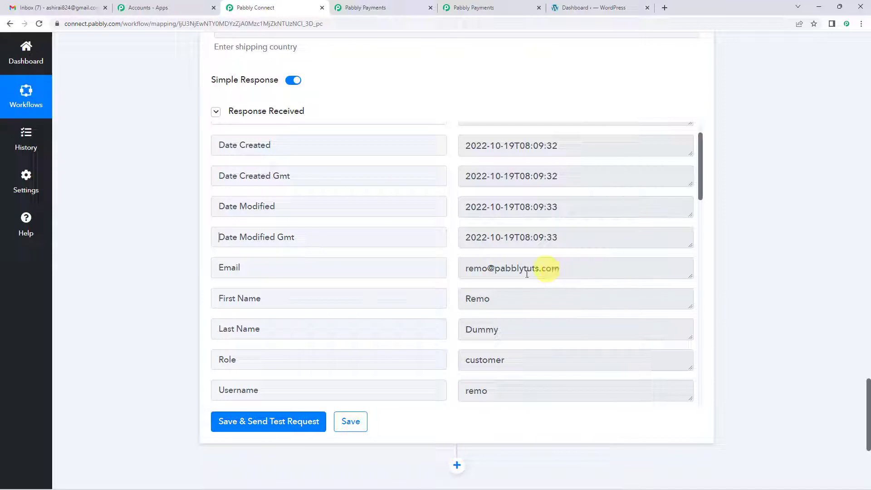
pyautogui.scroll(-1, 481, 259)
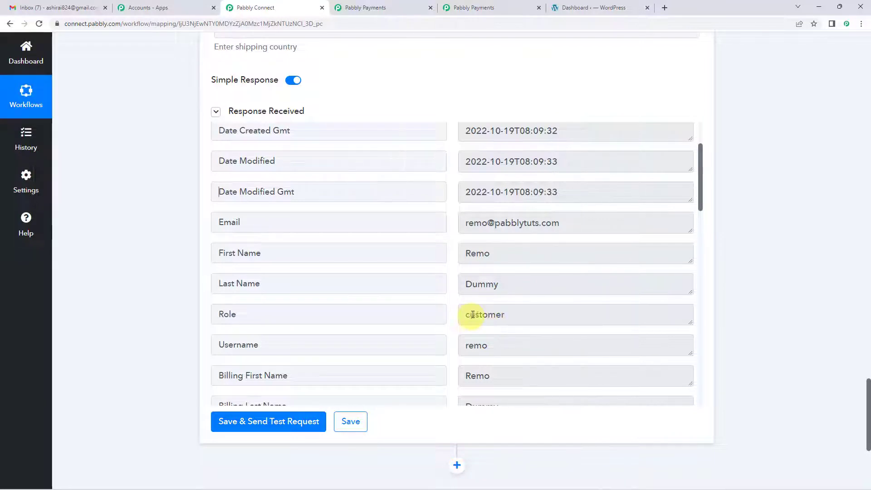
pyautogui.scroll(-2, 473, 315)
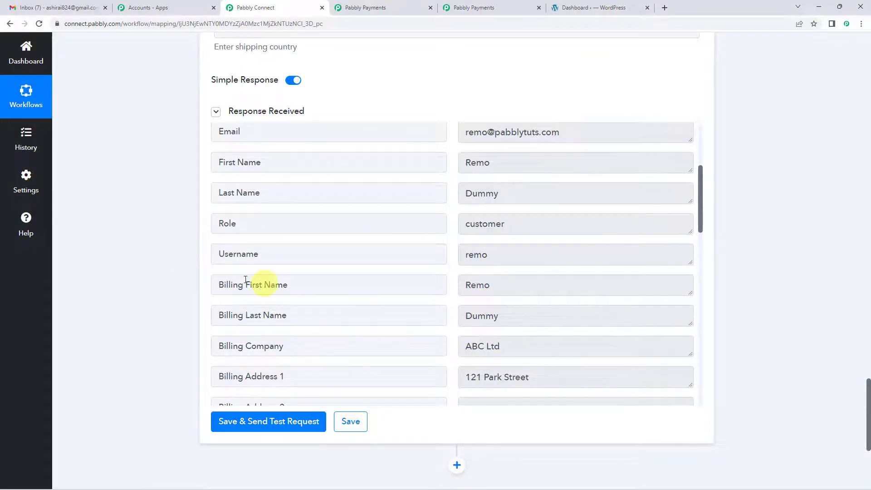
pyautogui.scroll(1, 163, 273)
pyautogui.scroll(2, 297, 271)
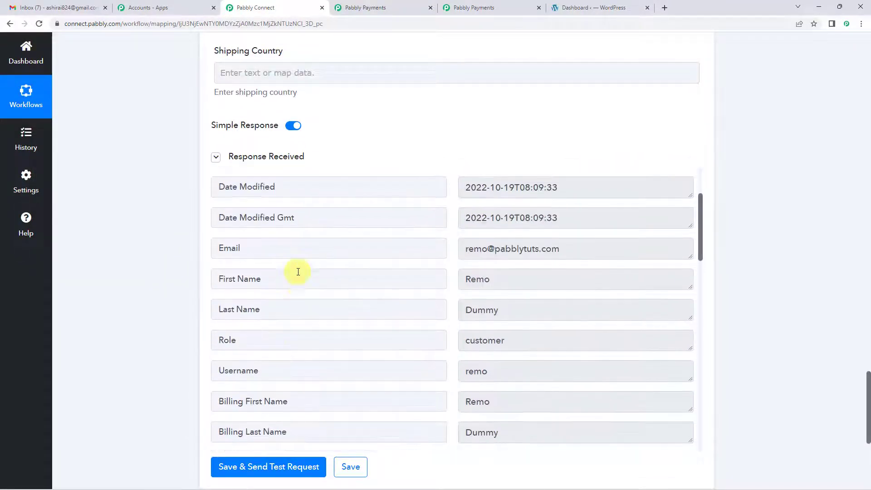
pyautogui.scroll(1, 299, 271)
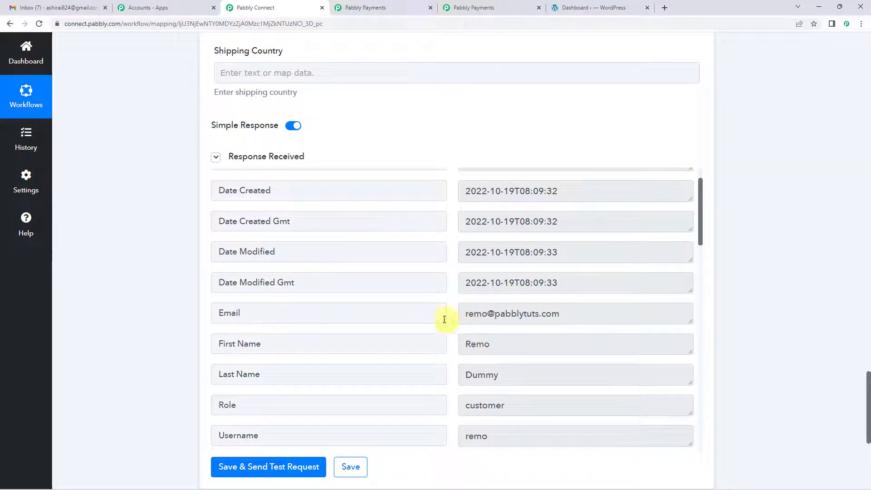
# - Switch to WordPress and find the newly added customer in the WooCommerce customers list, sorted by last active in ascending order
pyautogui.click(589, 10)
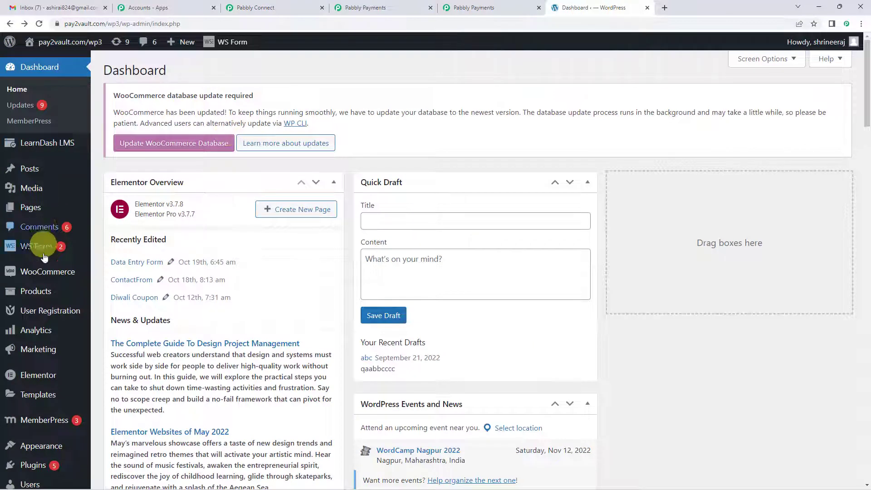
pyautogui.moveTo(39, 274)
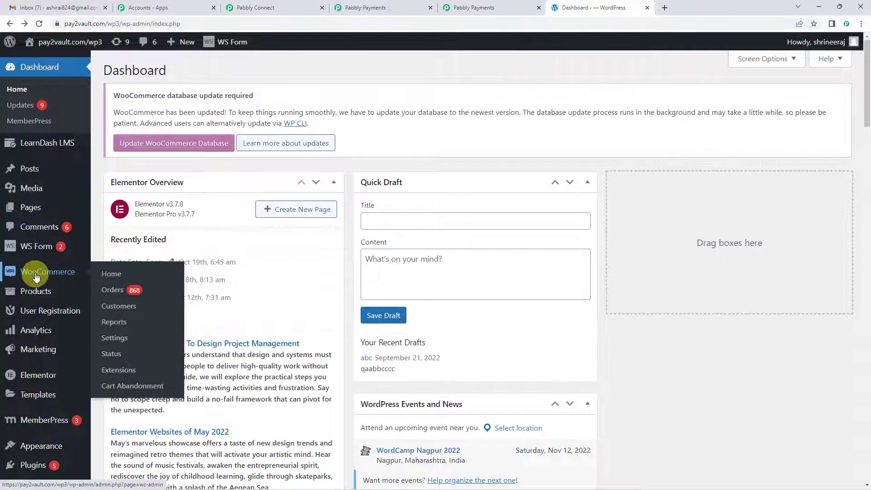
pyautogui.click(116, 309)
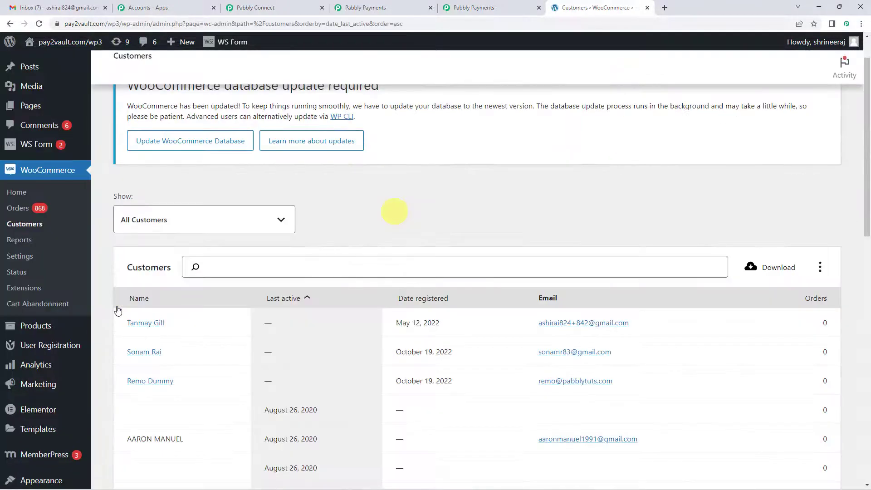
pyautogui.click(267, 299)
pyautogui.scroll(-3, 266, 300)
pyautogui.scroll(-1, 266, 298)
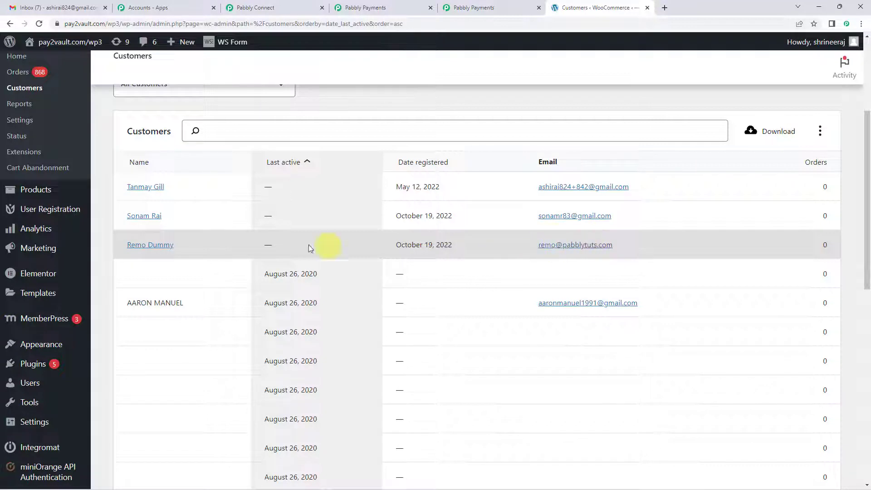
pyautogui.scroll(2, 153, 250)
pyautogui.moveTo(196, 348); pyautogui.dragTo(153, 341)
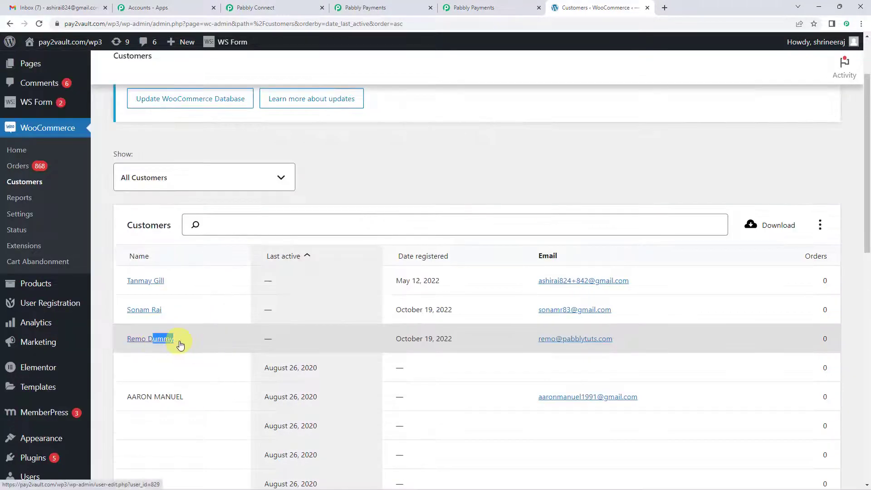
# - Open the new customer's user profile and check the name, company, address, city and country in the customer billing address
pyautogui.click(164, 342)
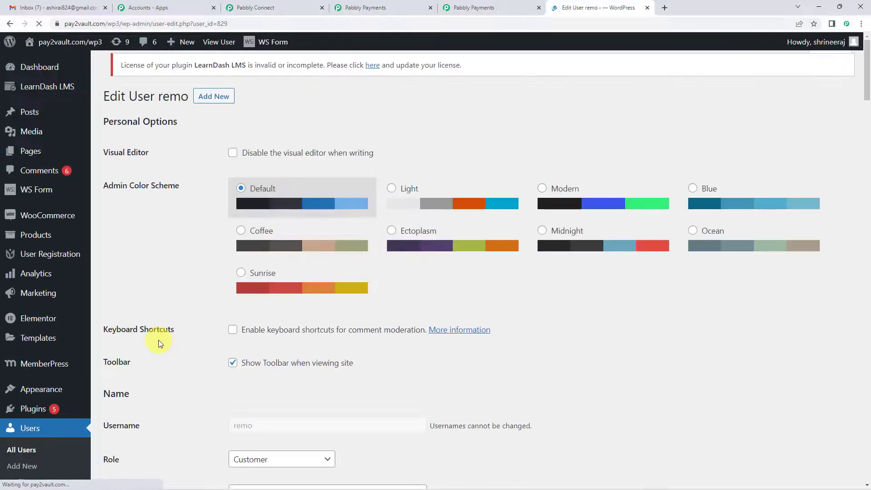
pyautogui.scroll(-20, 463, 329)
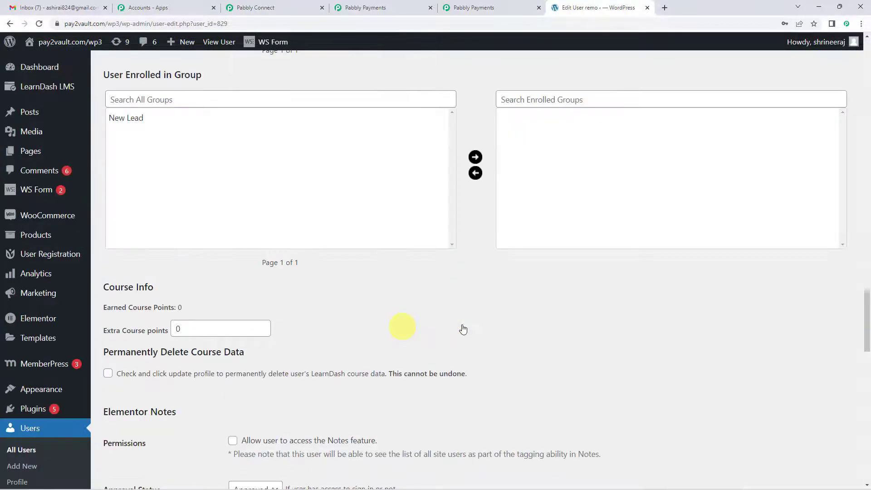
pyautogui.scroll(-4, 462, 325)
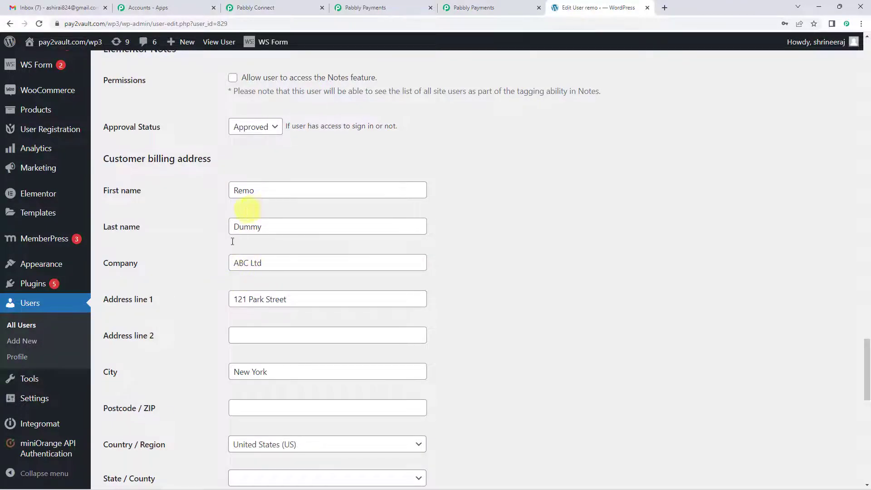
pyautogui.scroll(-1, 278, 268)
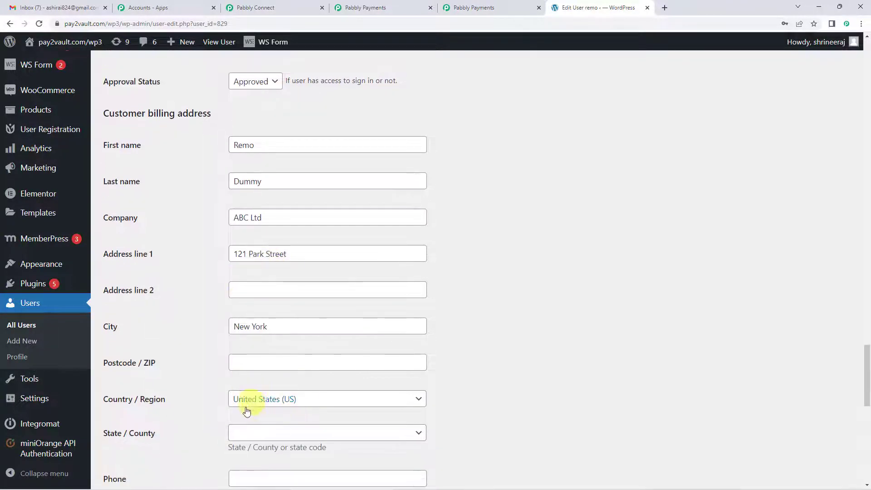
# - Return to the Pabbly Subscription Billing To WooCommerce workflow in Pabbly Connect and collapse the New Subscription trigger
pyautogui.click(261, 5)
pyautogui.scroll(12, 155, 257)
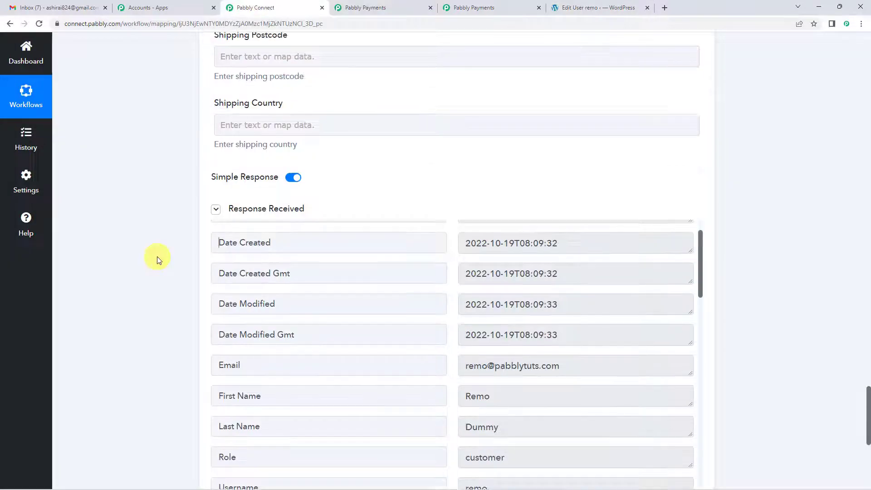
pyautogui.scroll(15, 156, 257)
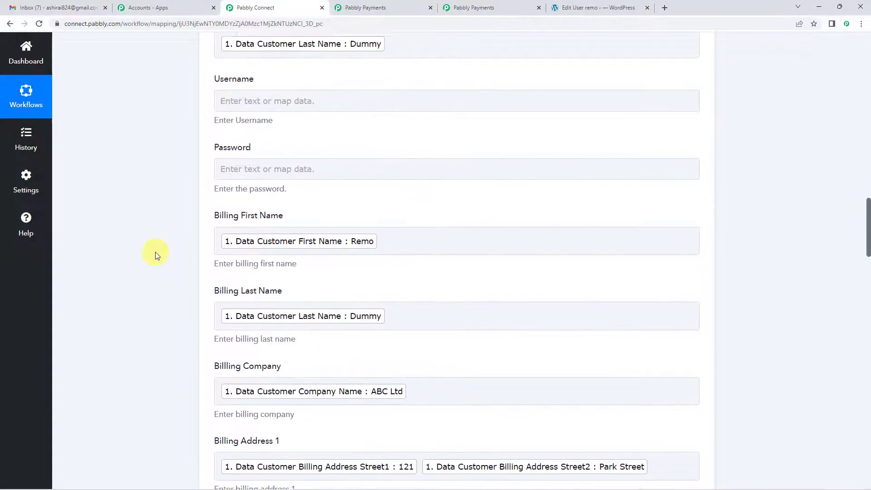
pyautogui.scroll(11, 126, 224)
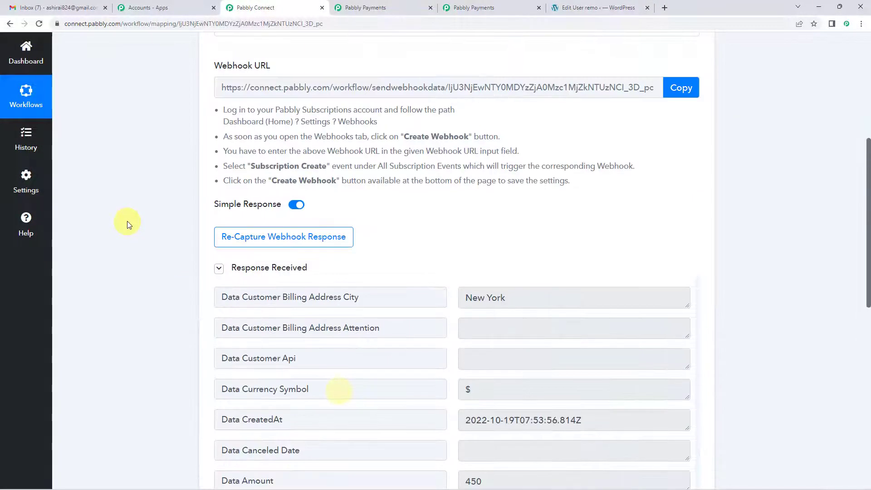
pyautogui.click(292, 205)
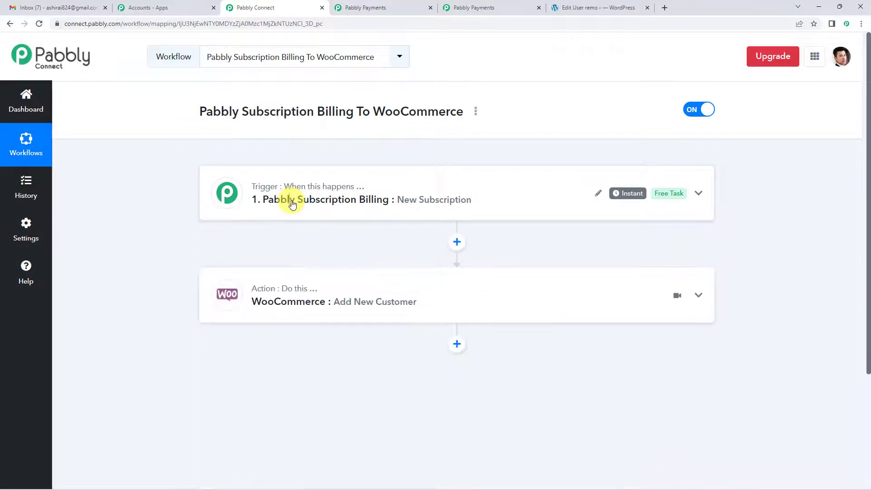